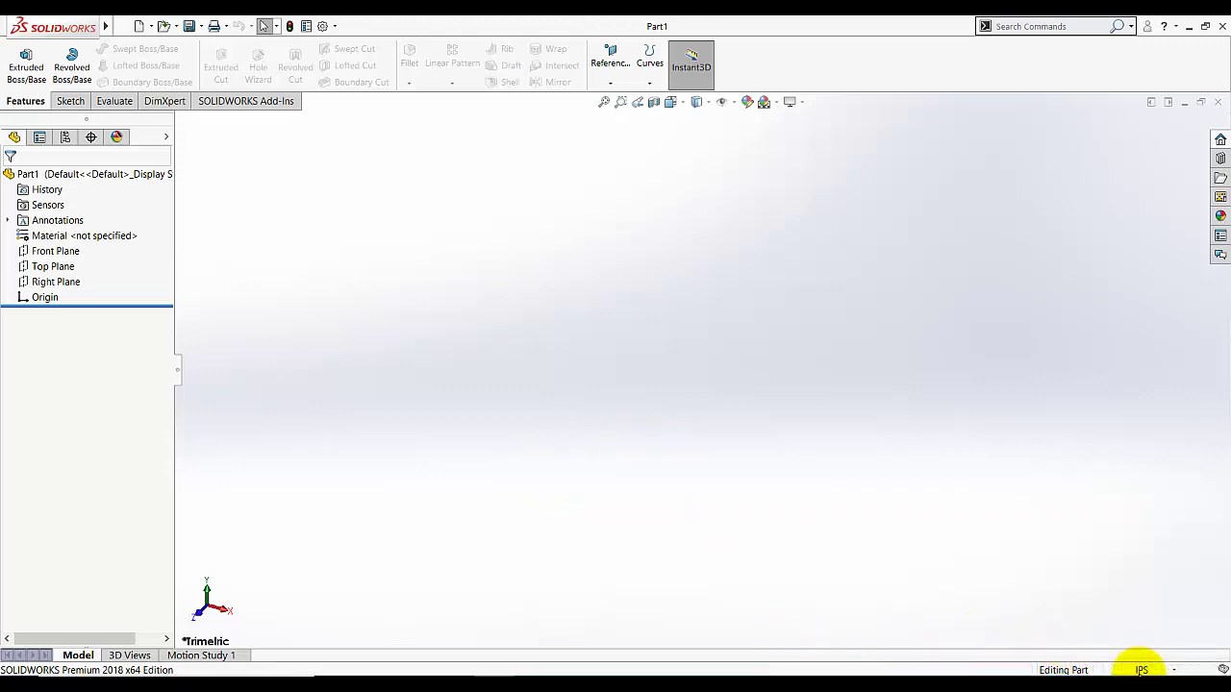
# Start a sketch on the Front Plane and draw a center rectangle about 6.75 by 4.83 in on the origin
pyautogui.click(75, 104)
pyautogui.click(21, 58)
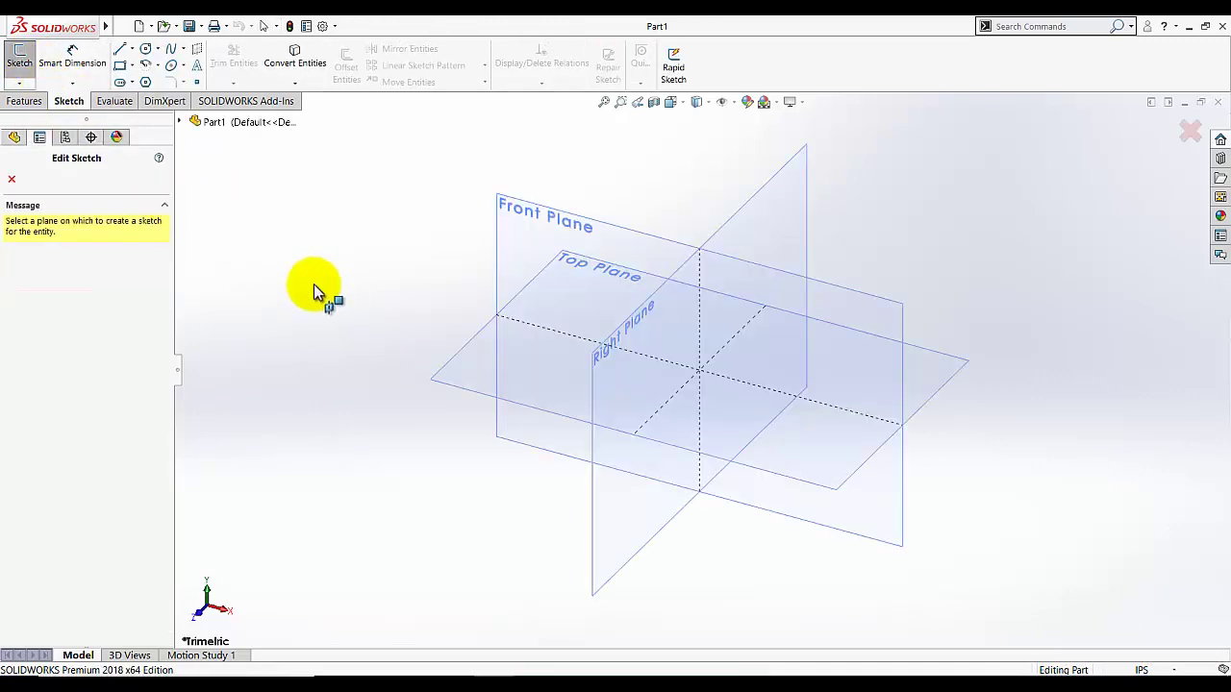
pyautogui.click(525, 220)
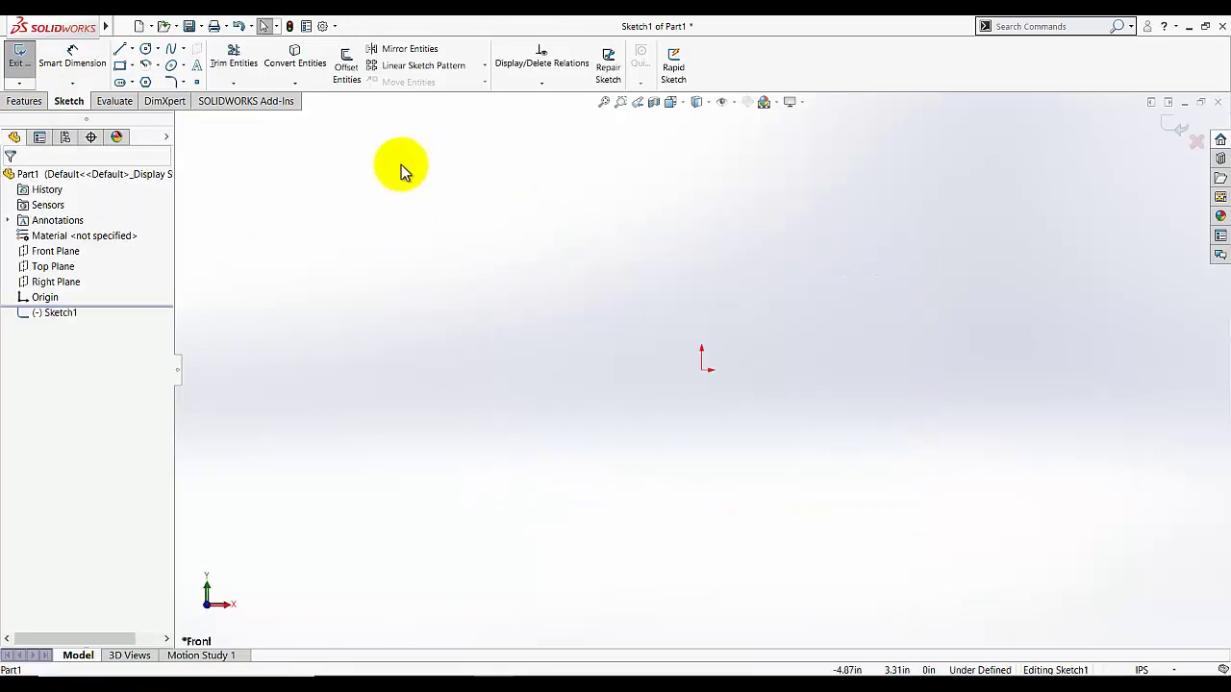
pyautogui.click(133, 67)
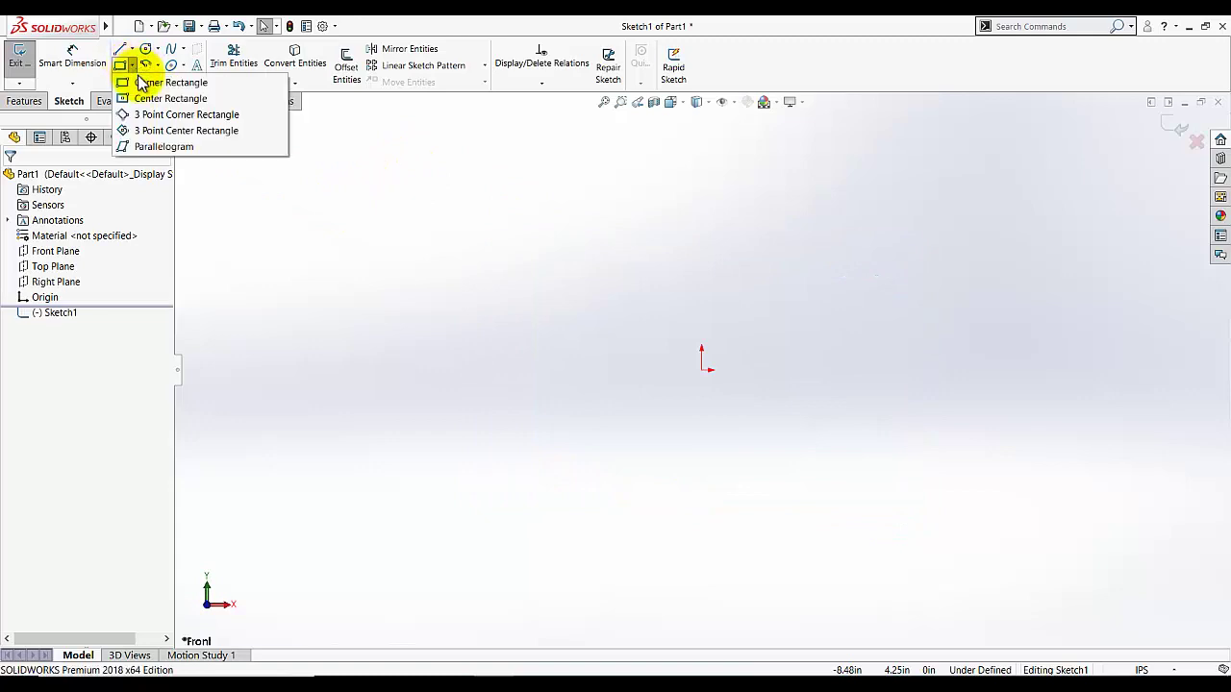
pyautogui.click(159, 99)
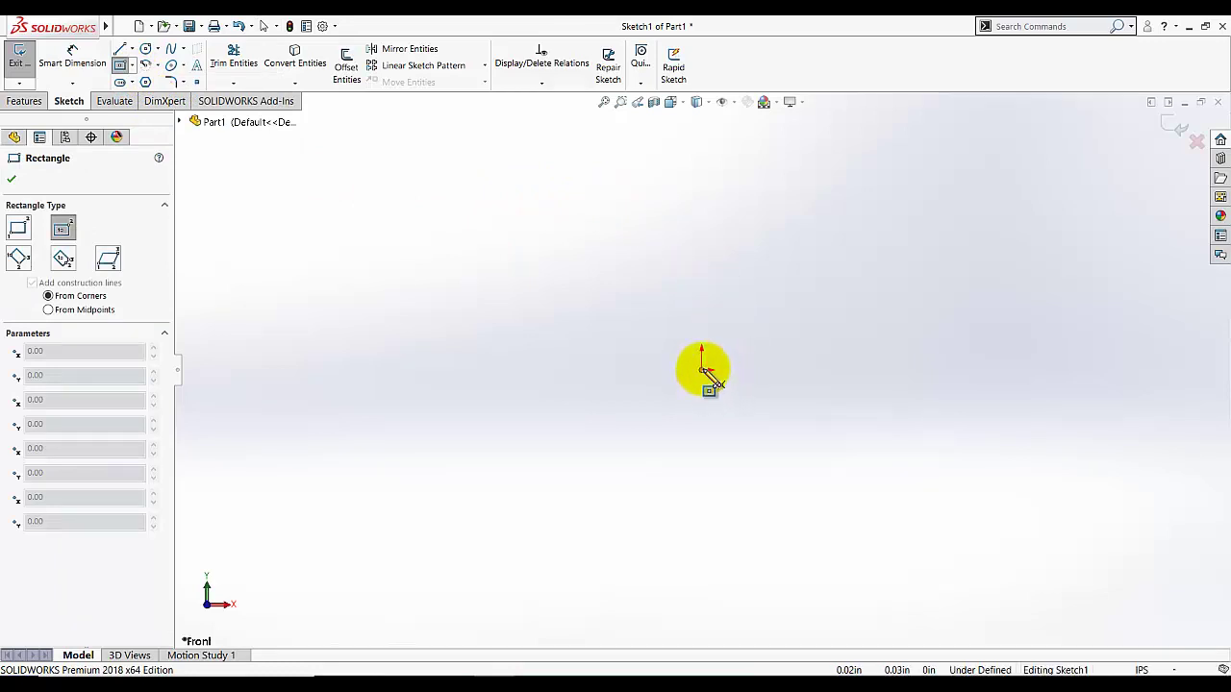
pyautogui.click(703, 371)
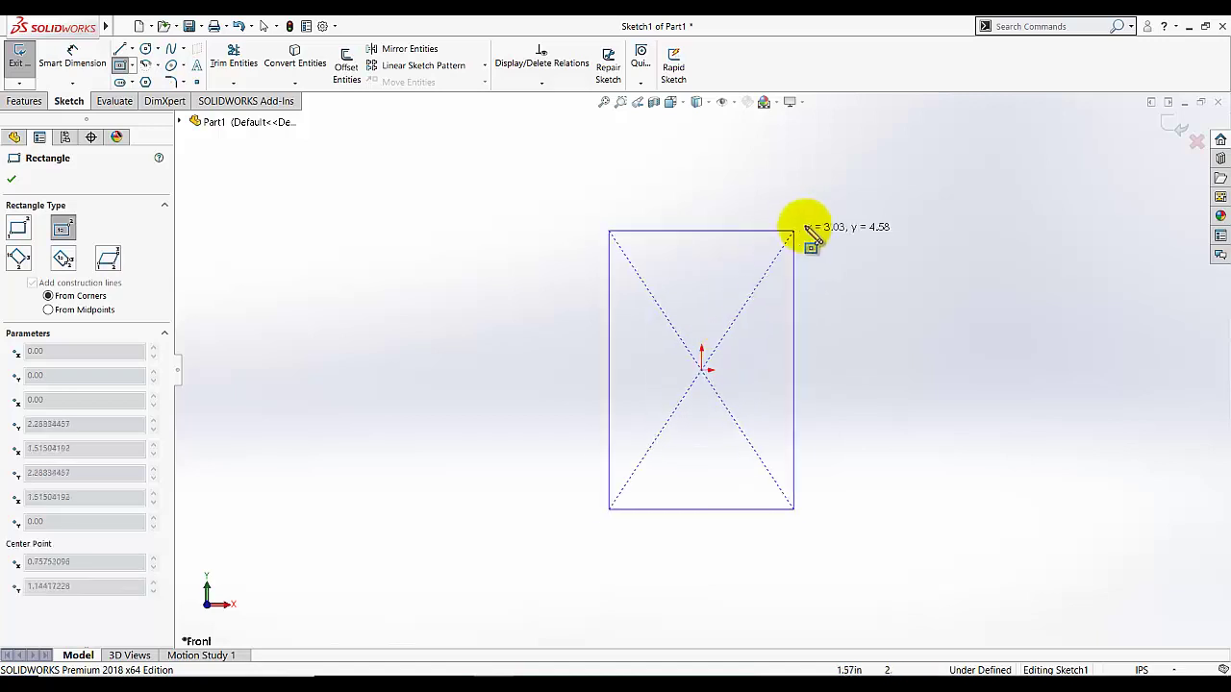
pyautogui.click(907, 223)
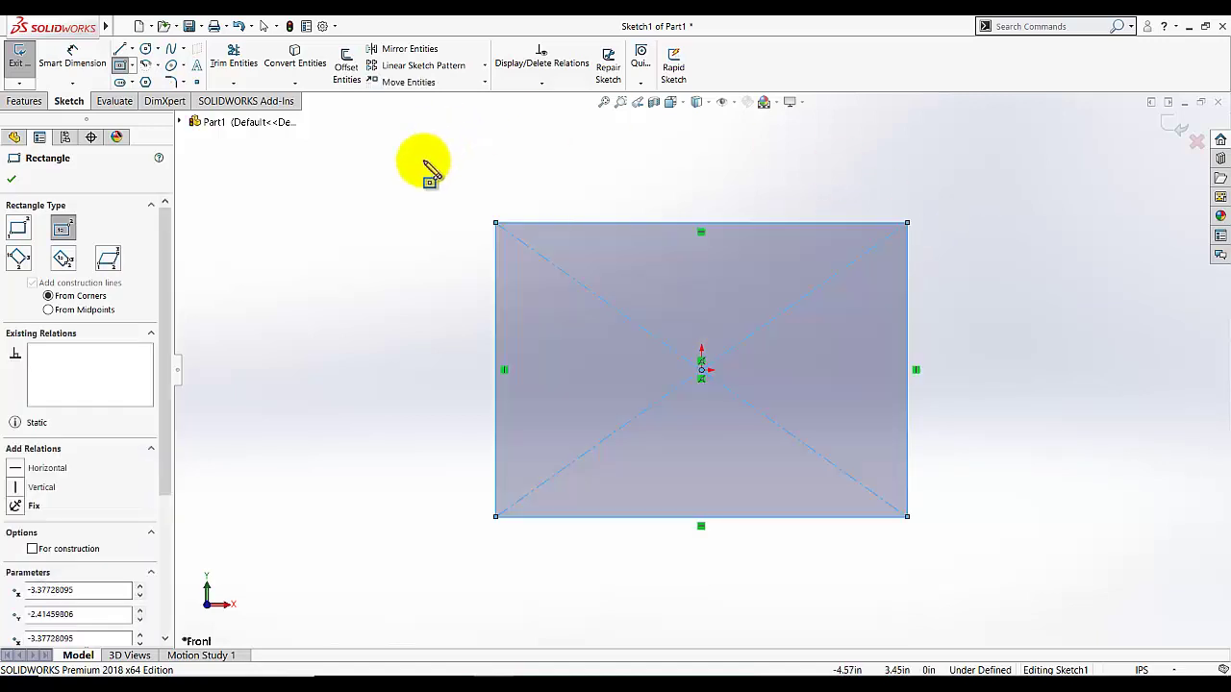
pyautogui.click(12, 179)
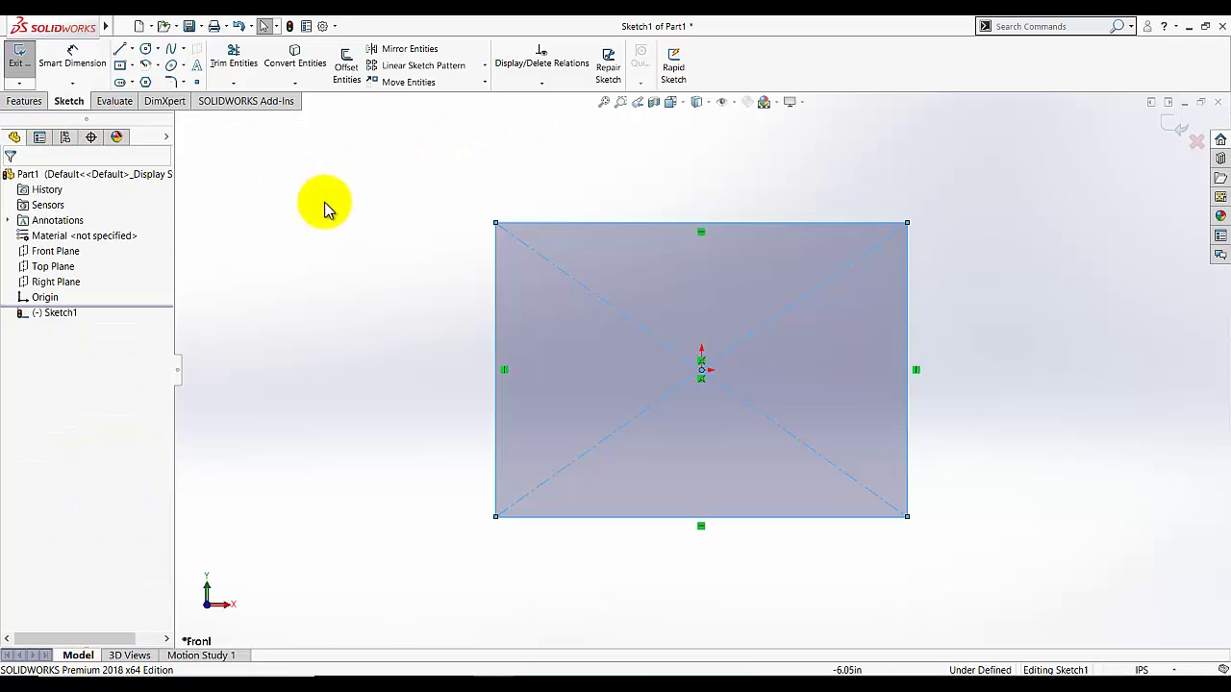
pyautogui.click(331, 230)
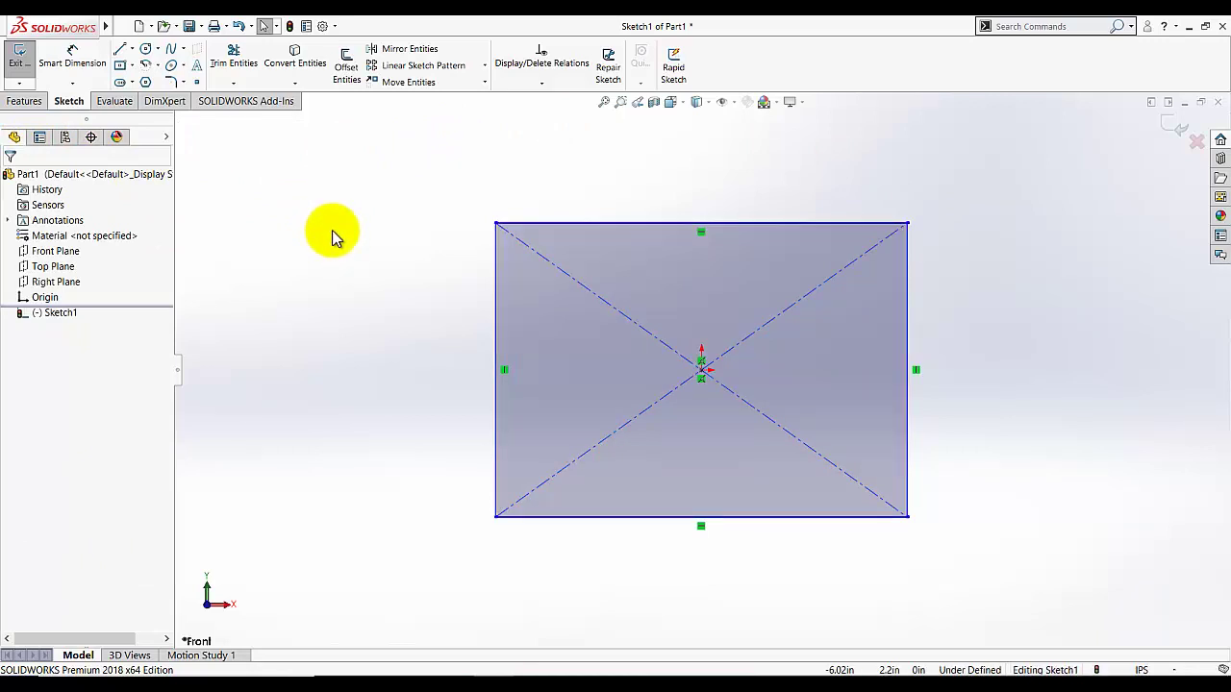
# Dimension the rectangle to a height of 4 in and a width of 5.5 in
pyautogui.click(89, 71)
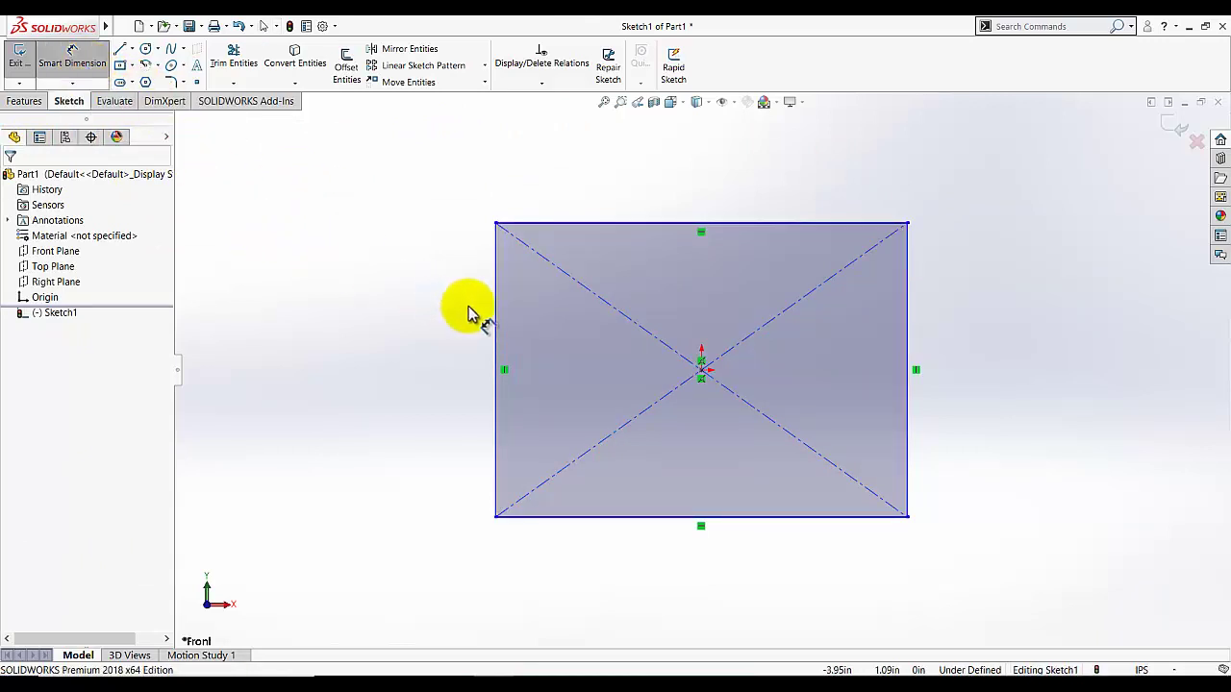
pyautogui.click(496, 318)
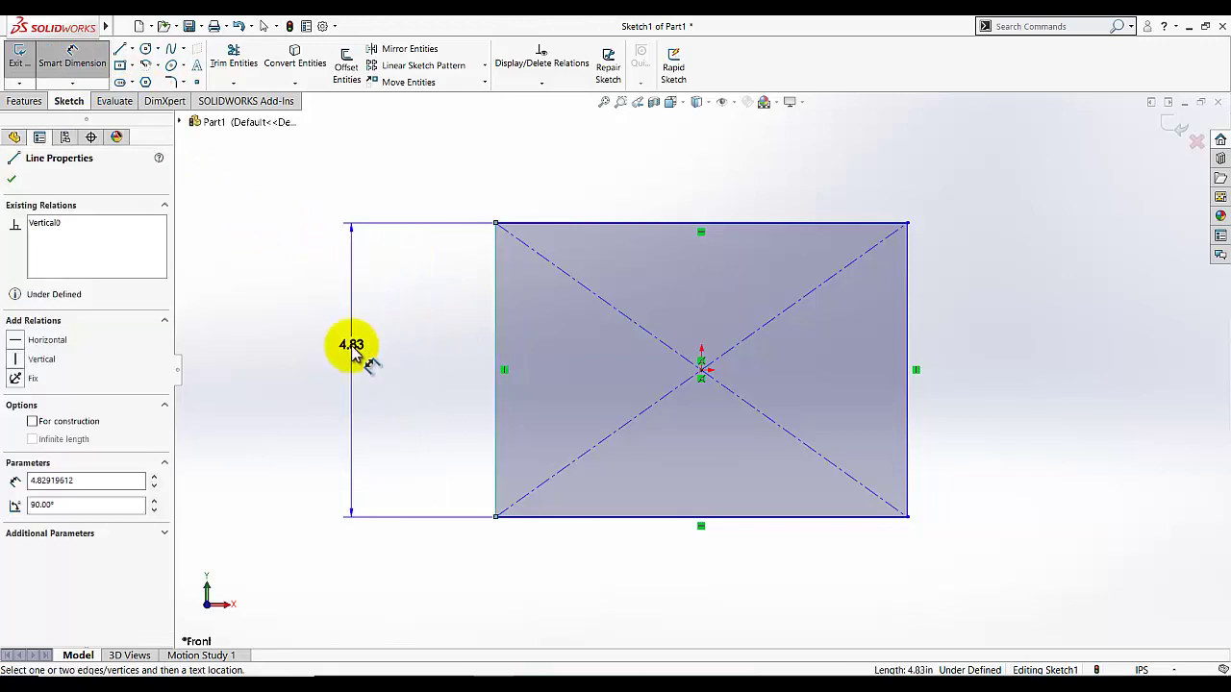
pyautogui.click(354, 355)
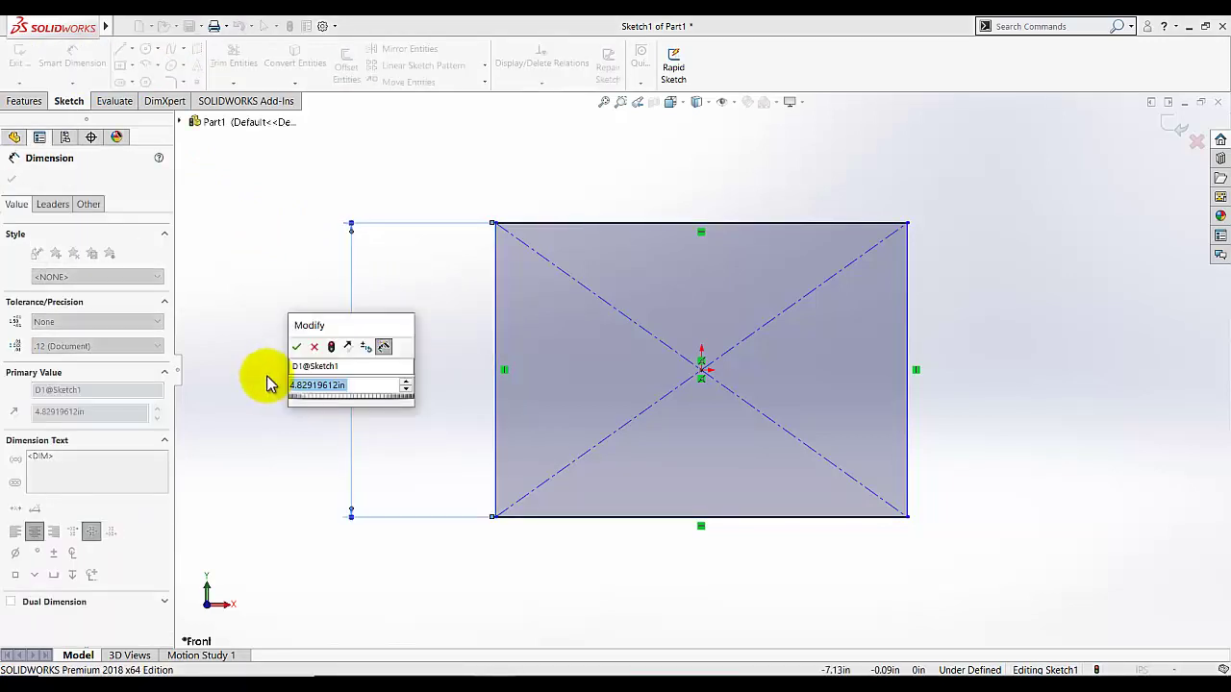
pyautogui.write('4')
pyautogui.press('Return')
pyautogui.click(570, 224)
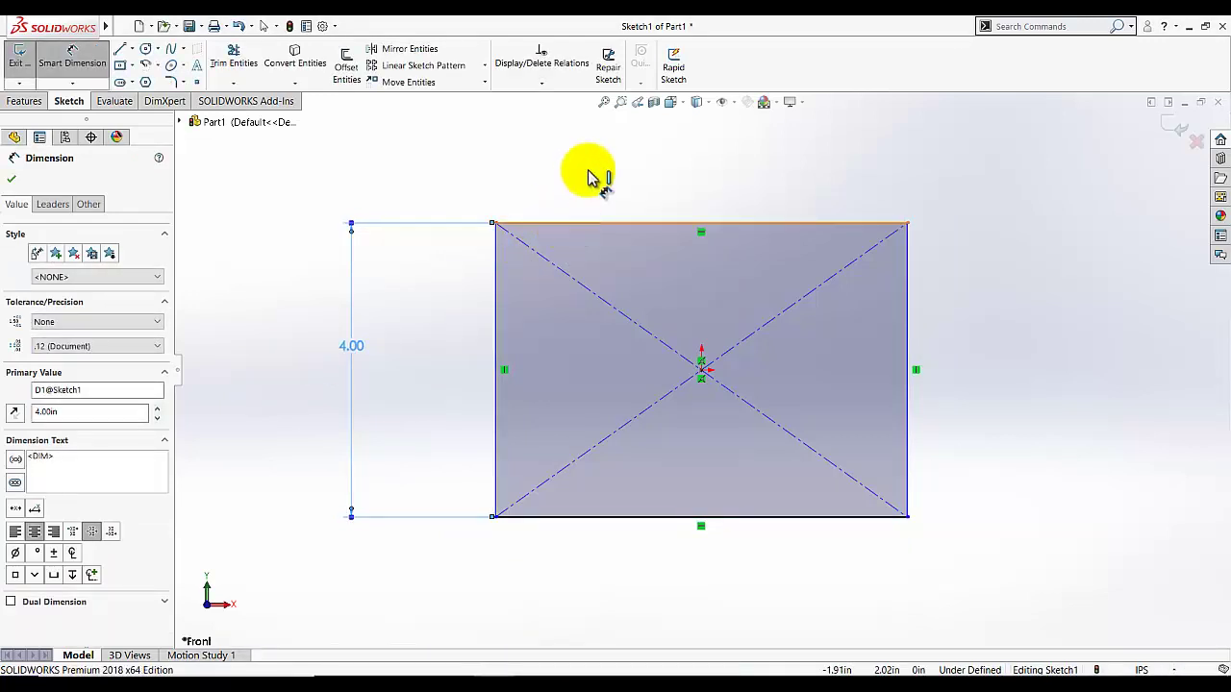
pyautogui.click(614, 166)
pyautogui.write('5.5')
pyautogui.press('Return')
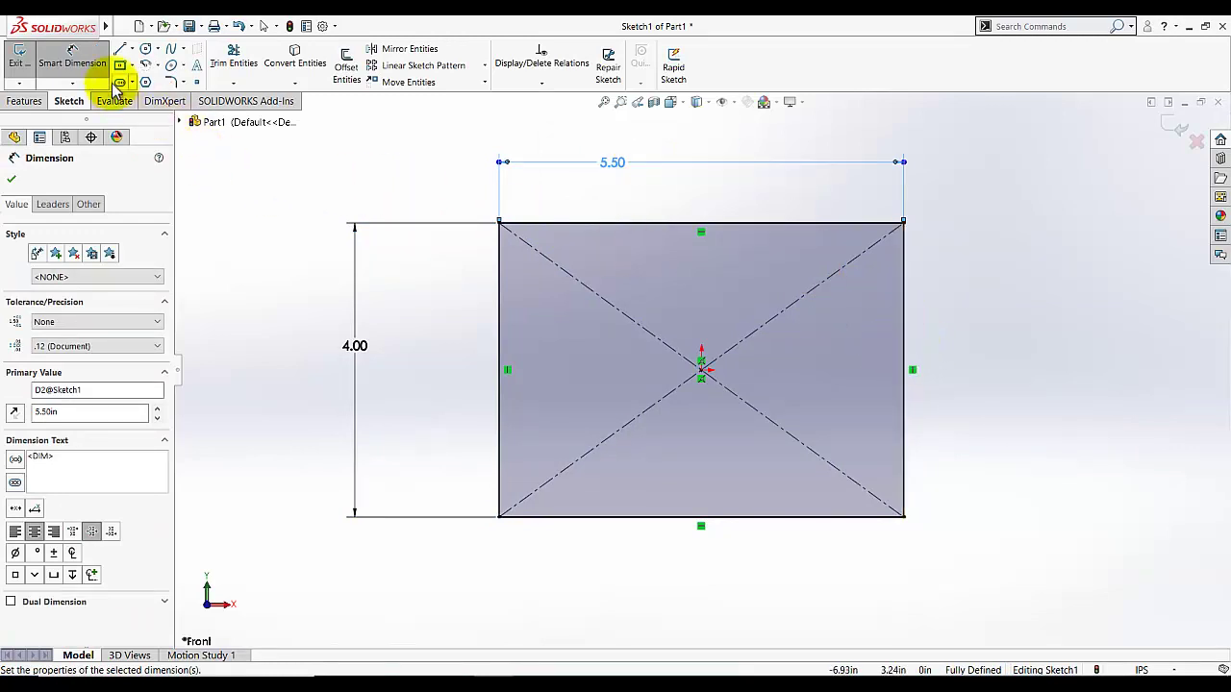
# Draw a second center rectangle about 4.58 by 2.41 in on the origin, inside the first one
pyautogui.click(120, 65)
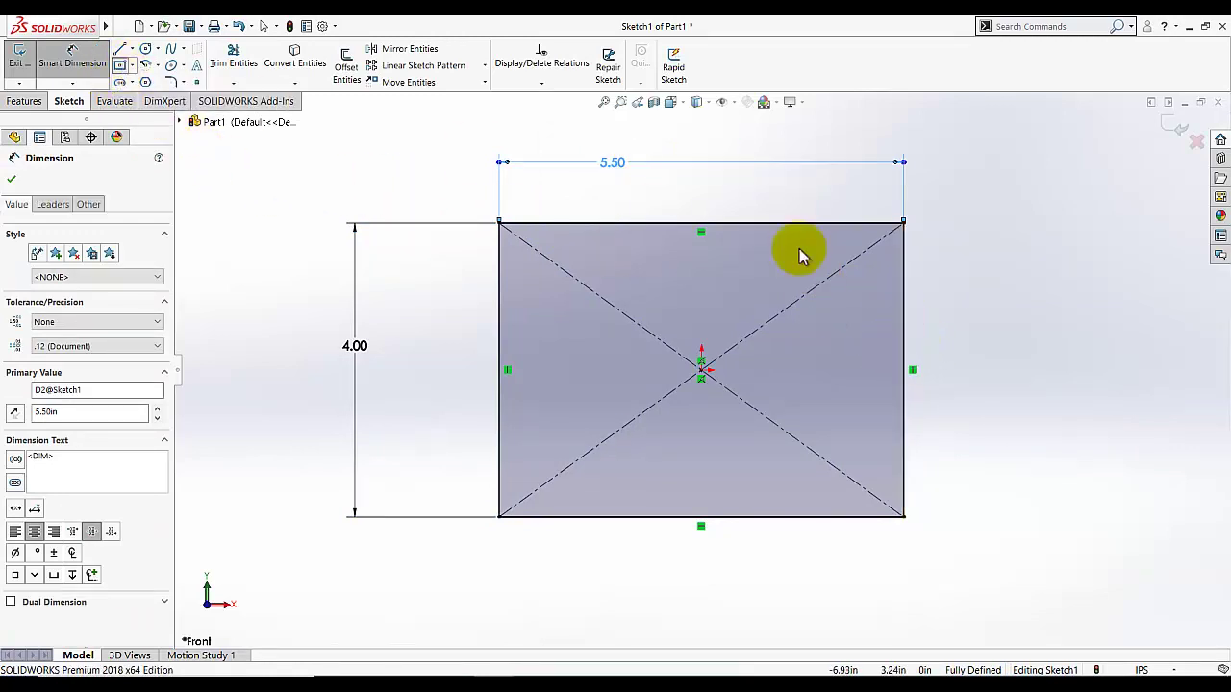
pyautogui.click(701, 369)
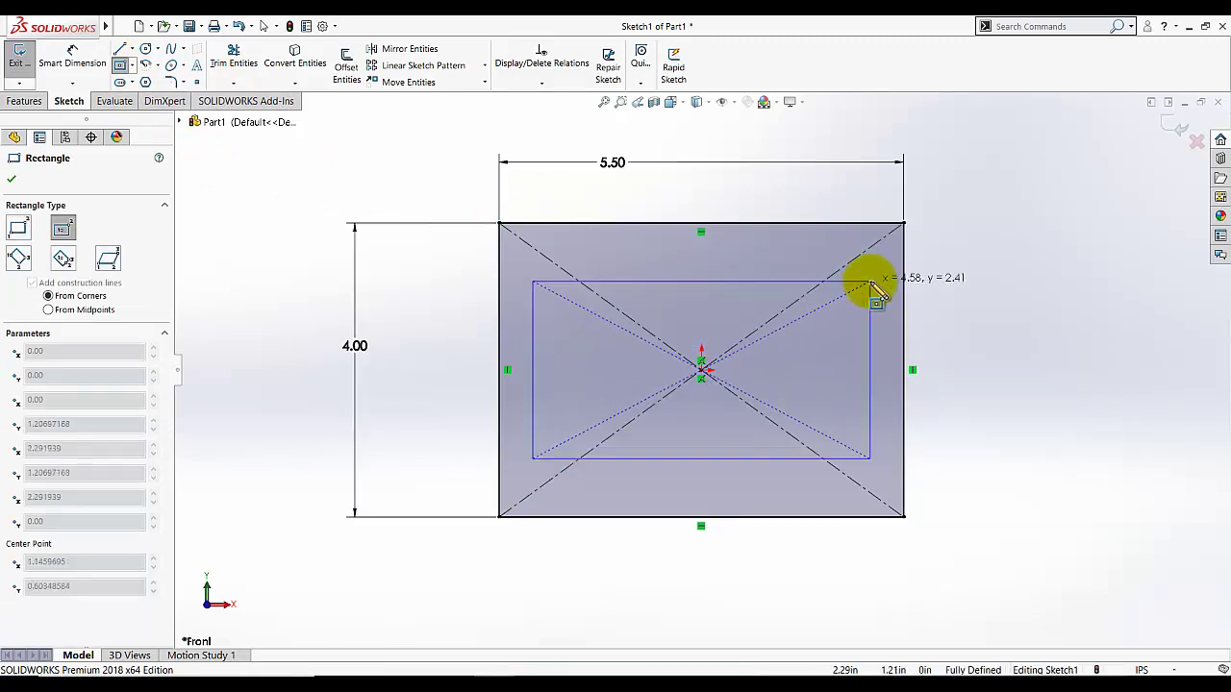
pyautogui.click(871, 282)
# Dimension the inner rectangle to a height of 2.818 in and a width of 3.79 in, and exit the sketch
pyautogui.click(72, 58)
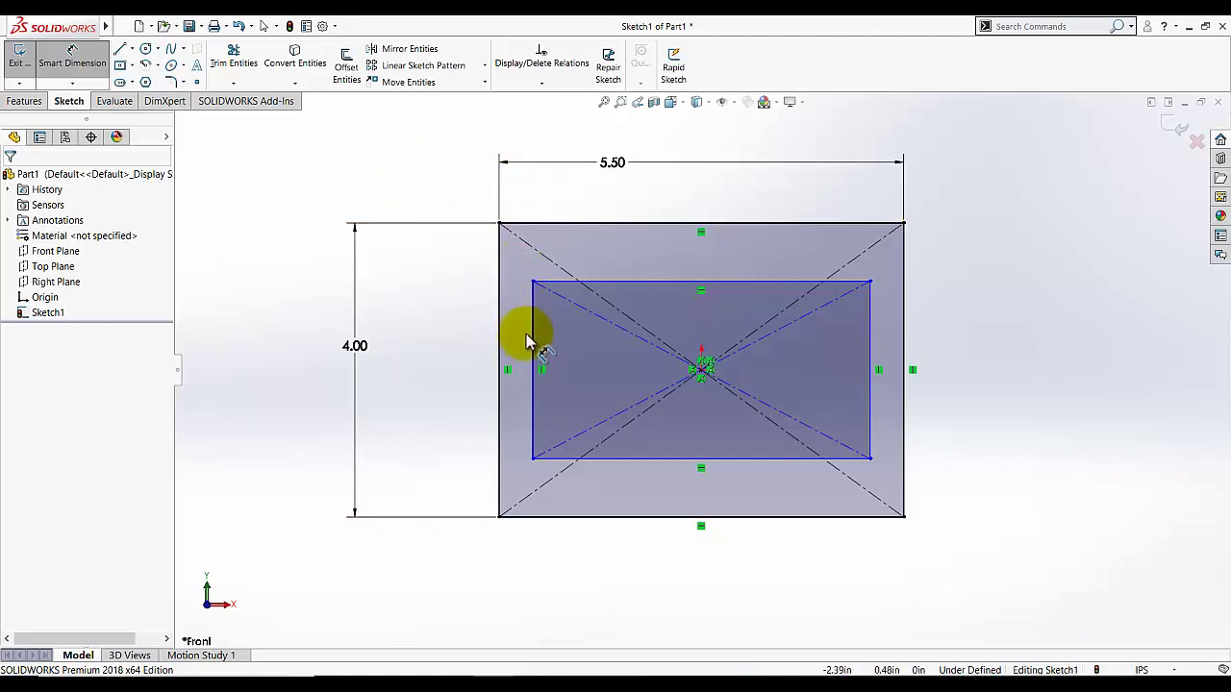
pyautogui.click(534, 337)
pyautogui.click(422, 355)
pyautogui.write('2.41')
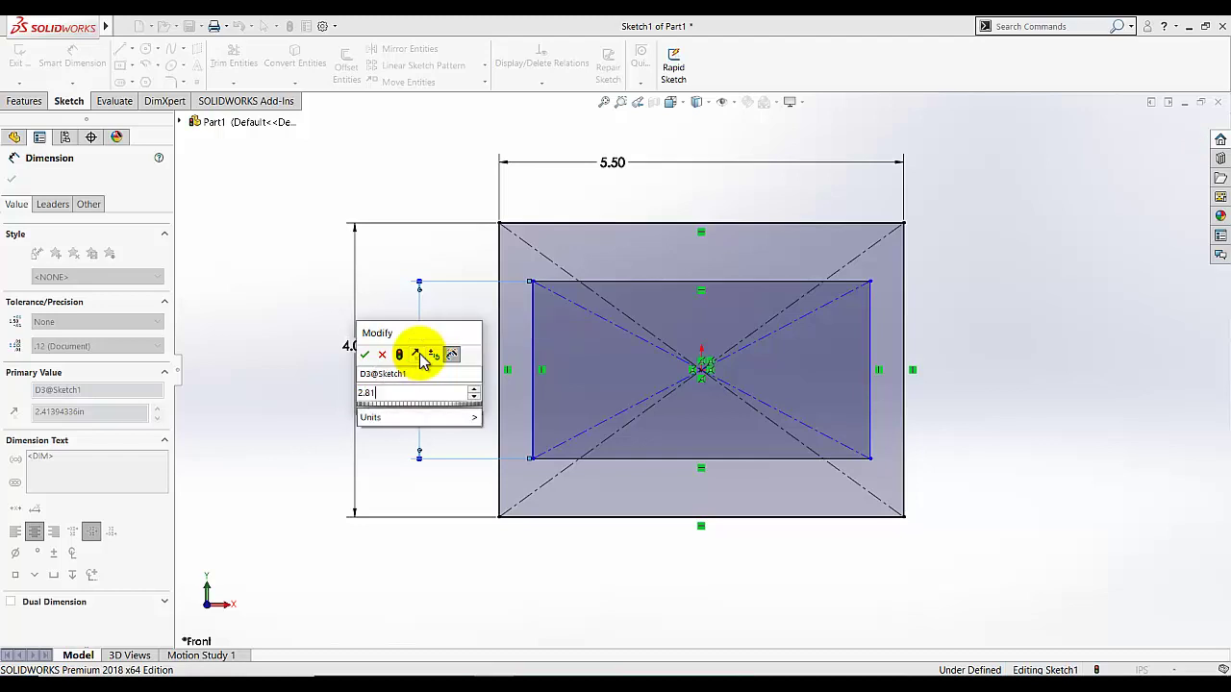
pyautogui.press('Return')
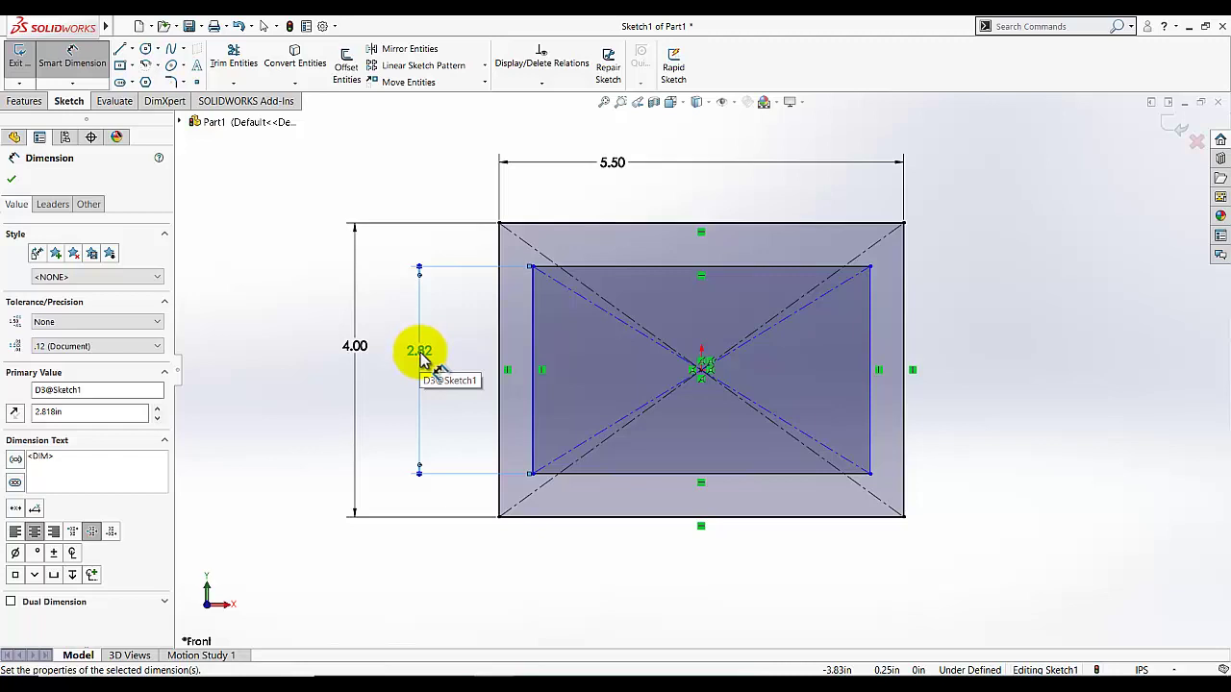
pyautogui.click(625, 268)
pyautogui.click(648, 196)
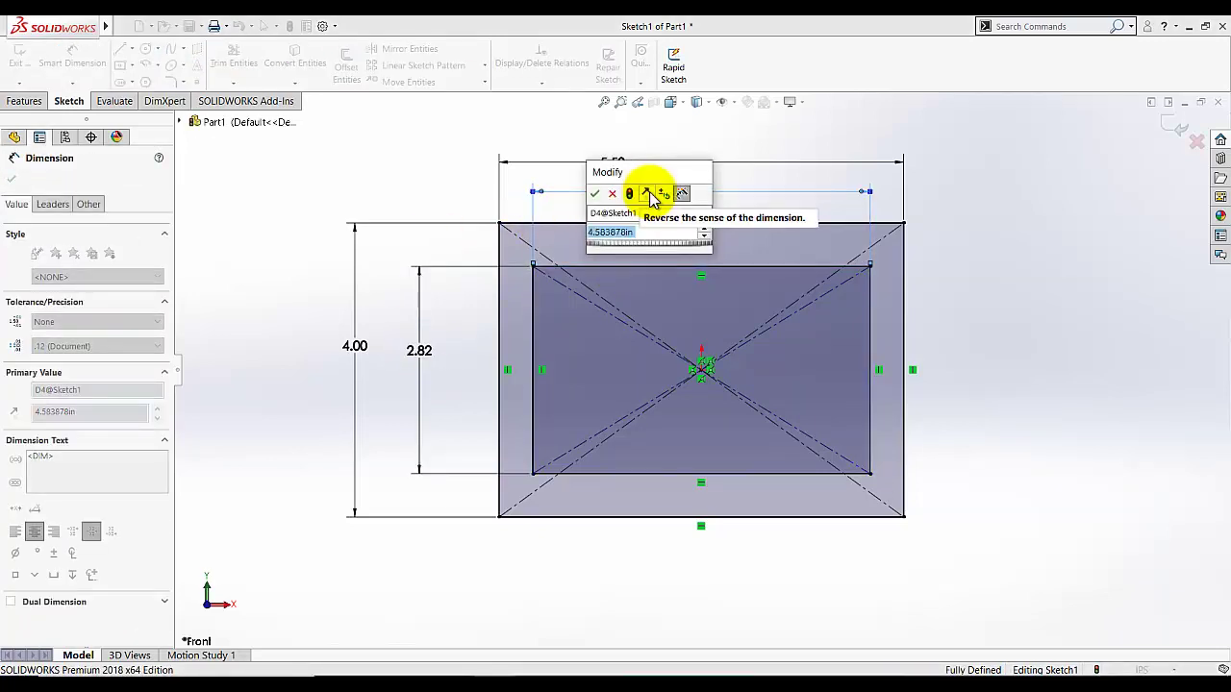
pyautogui.press('Return')
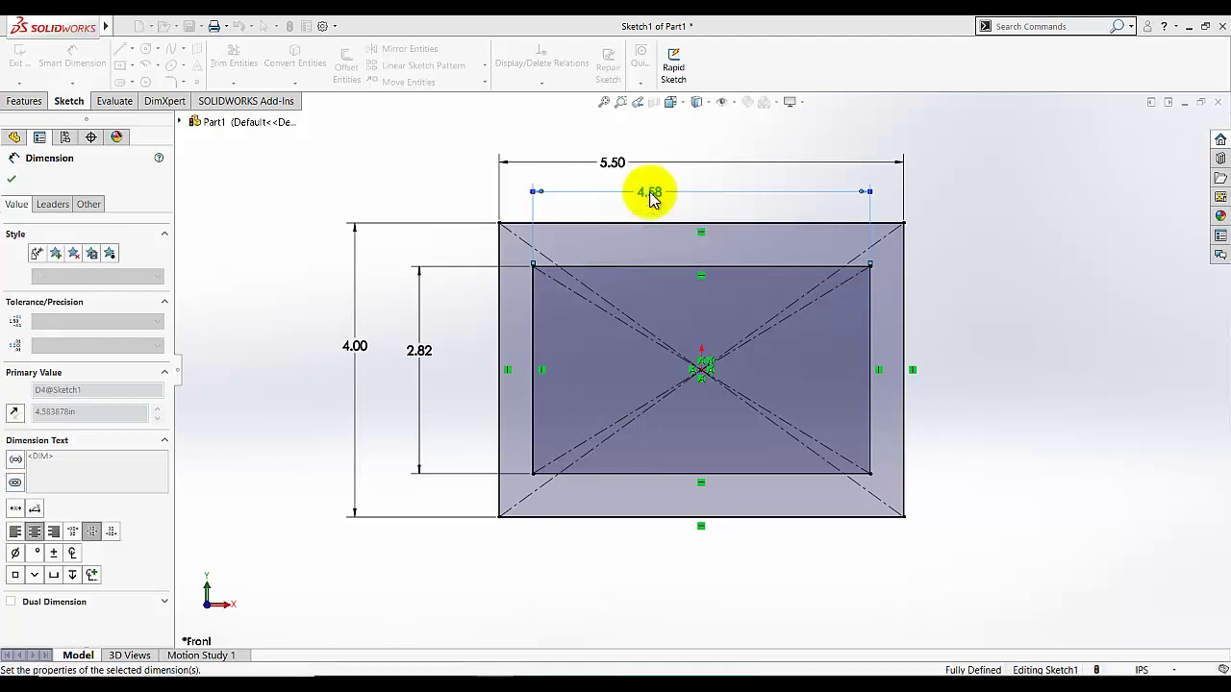
pyautogui.click(325, 157)
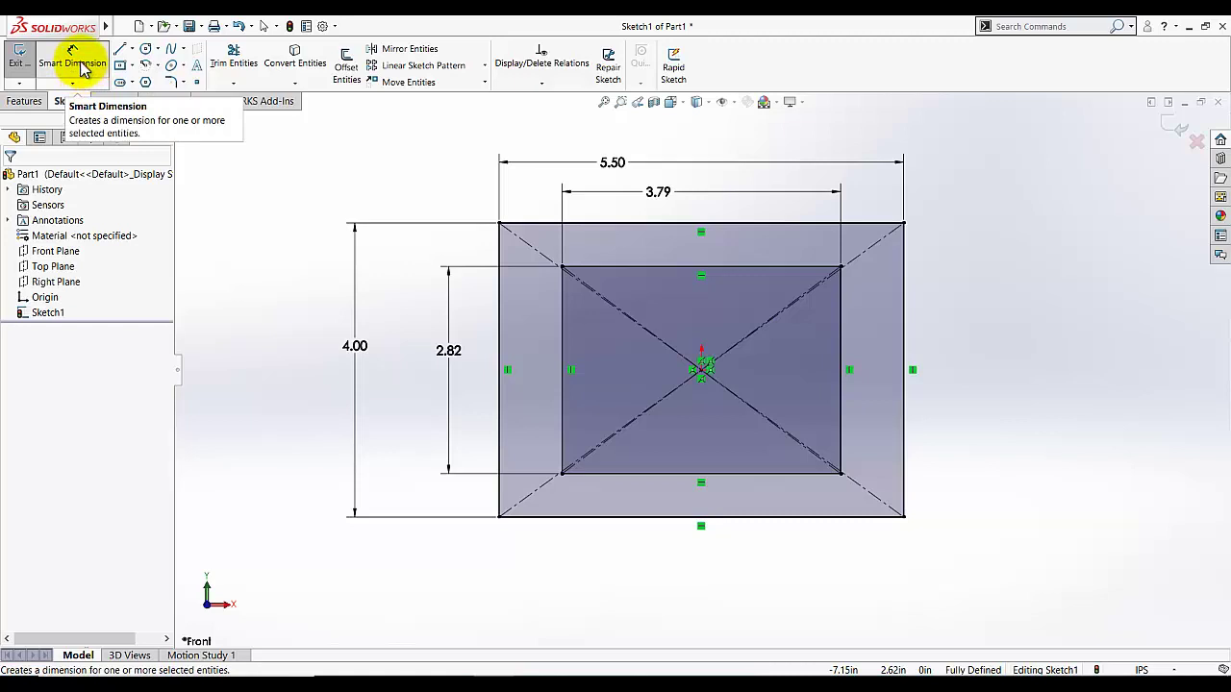
pyautogui.click(21, 64)
# Start a Boss-Extrude from the sketch's outer rectangle and pull its blind depth to about 1.15 in
pyautogui.moveTo(361, 333)
pyautogui.mouseDown(button='middle')
pyautogui.moveTo(359, 151)
pyautogui.moveTo(321, 275)
pyautogui.moveTo(333, 241)
pyautogui.moveTo(342, 275)
pyautogui.mouseUp(button='middle')
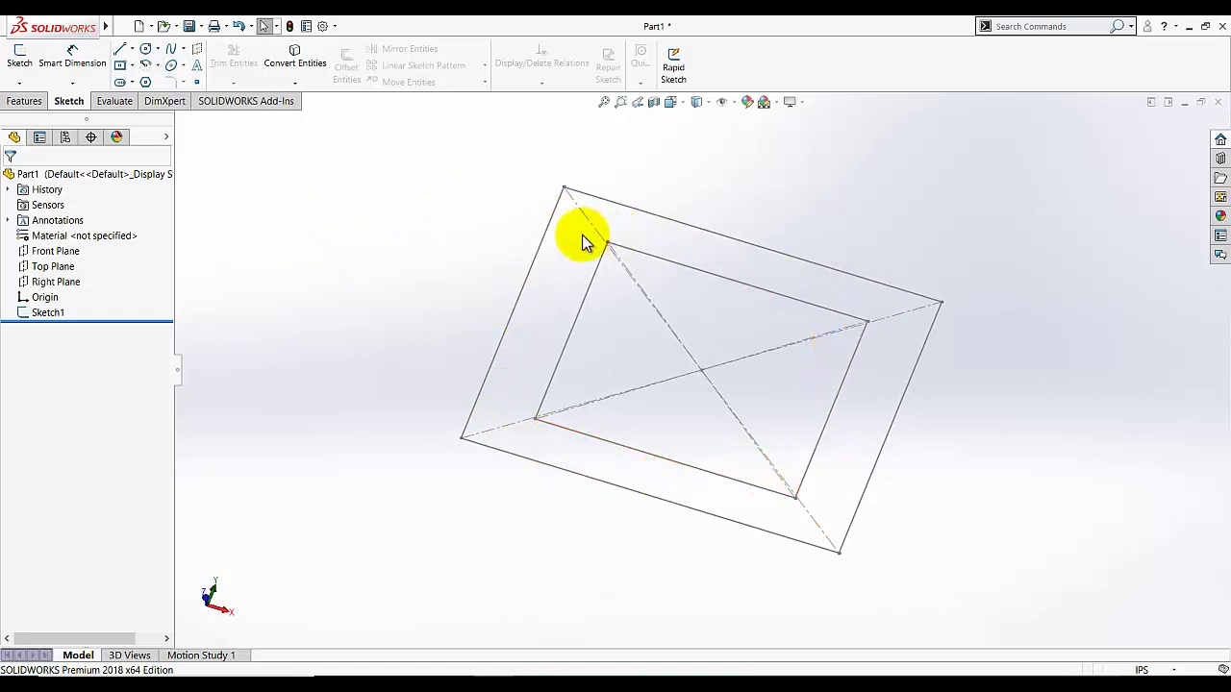
pyautogui.click(24, 101)
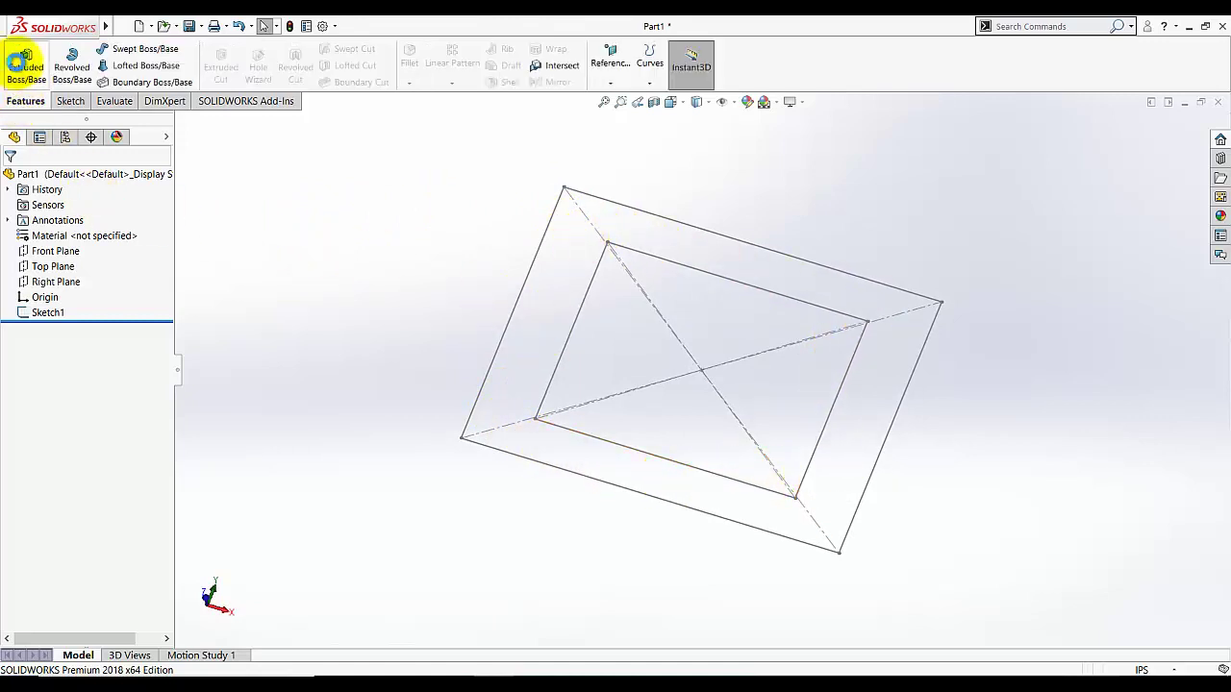
pyautogui.click(25, 63)
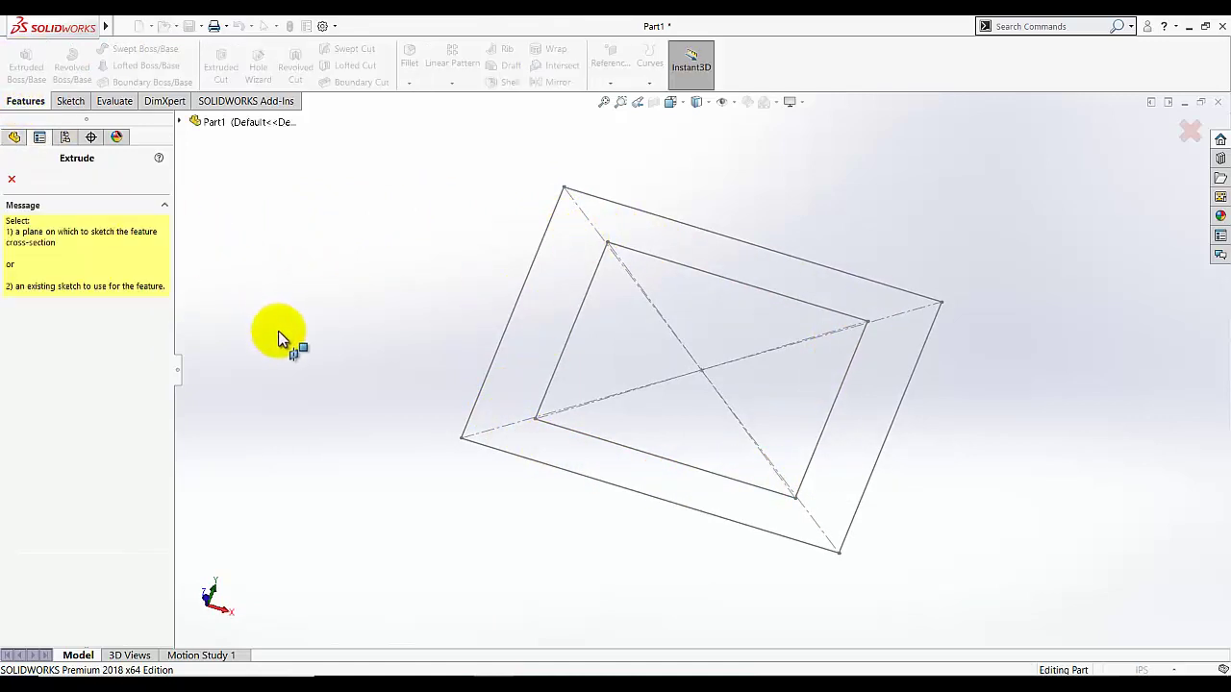
pyautogui.click(512, 323)
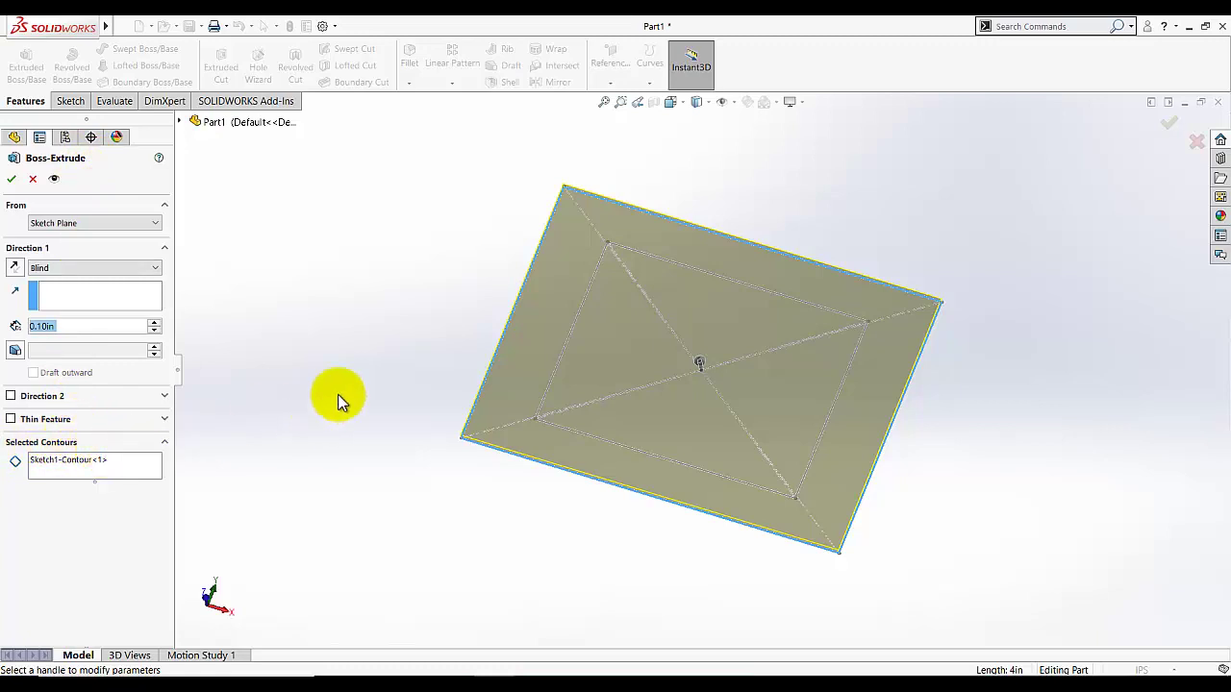
pyautogui.moveTo(441, 459); pyautogui.dragTo(432, 401, button='middle')
pyautogui.moveTo(710, 356); pyautogui.dragTo(571, 320)
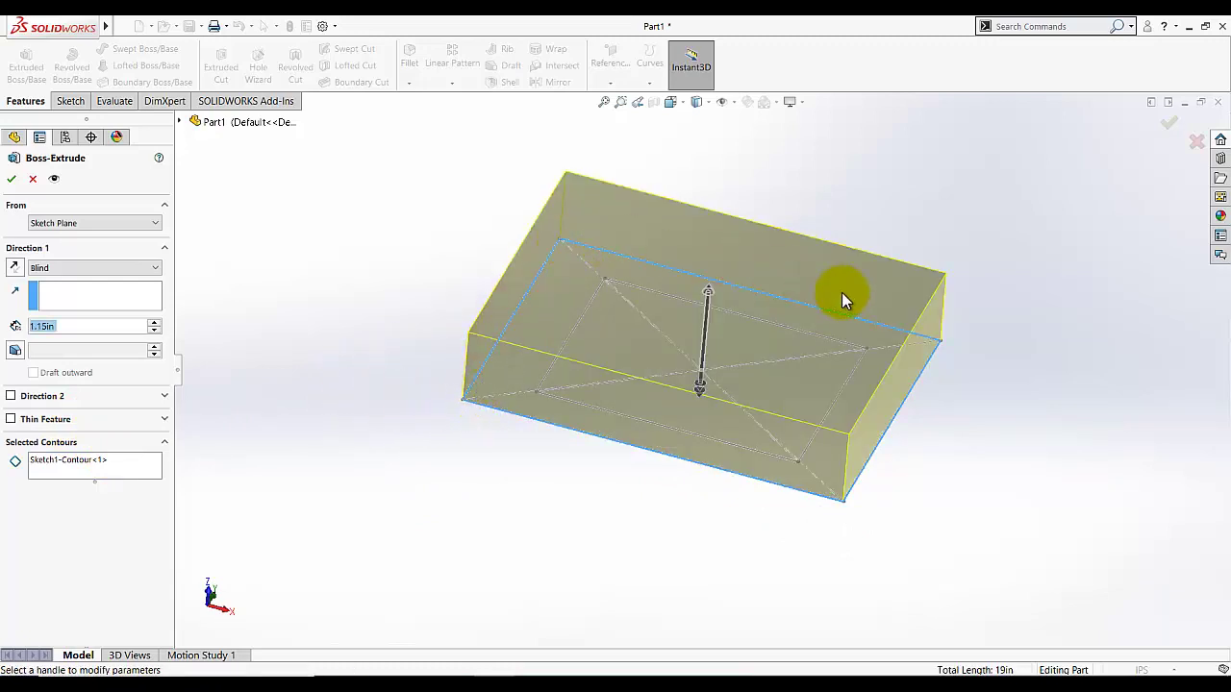
# Clear the extrusion's selected contour and choose the frame region between the two rectangles as the contour
pyautogui.click(87, 467)
pyautogui.rightClick(86, 467)
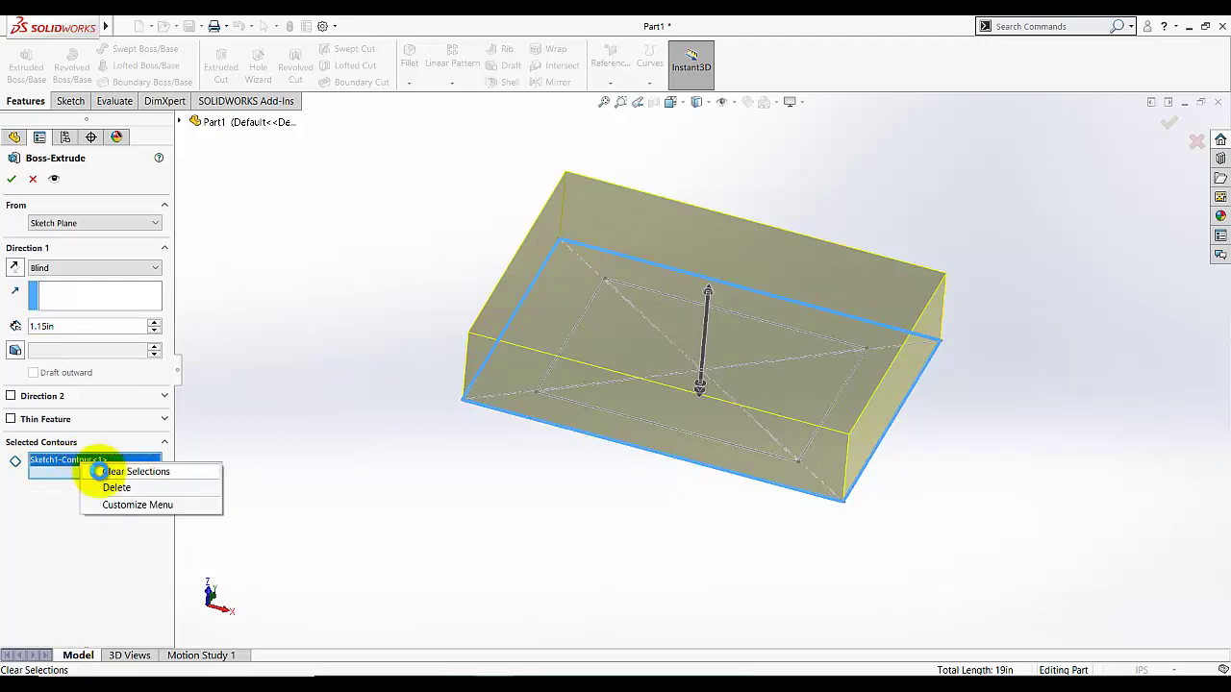
pyautogui.click(99, 471)
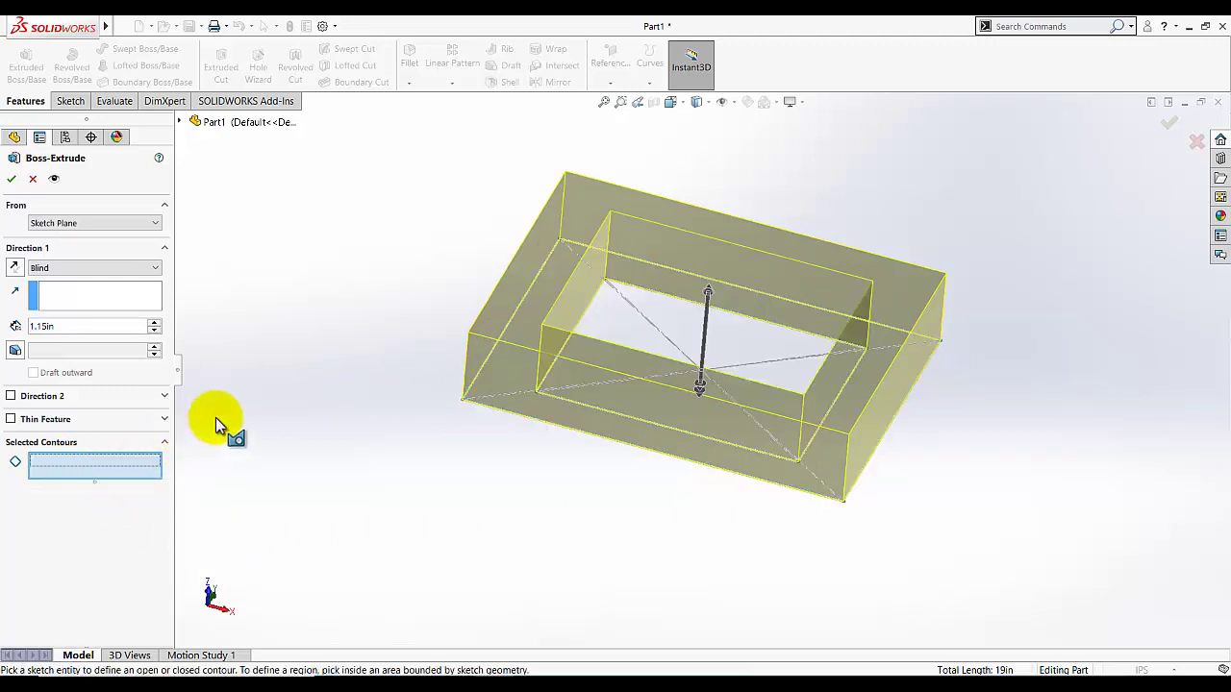
pyautogui.moveTo(274, 413); pyautogui.dragTo(275, 484, button='middle')
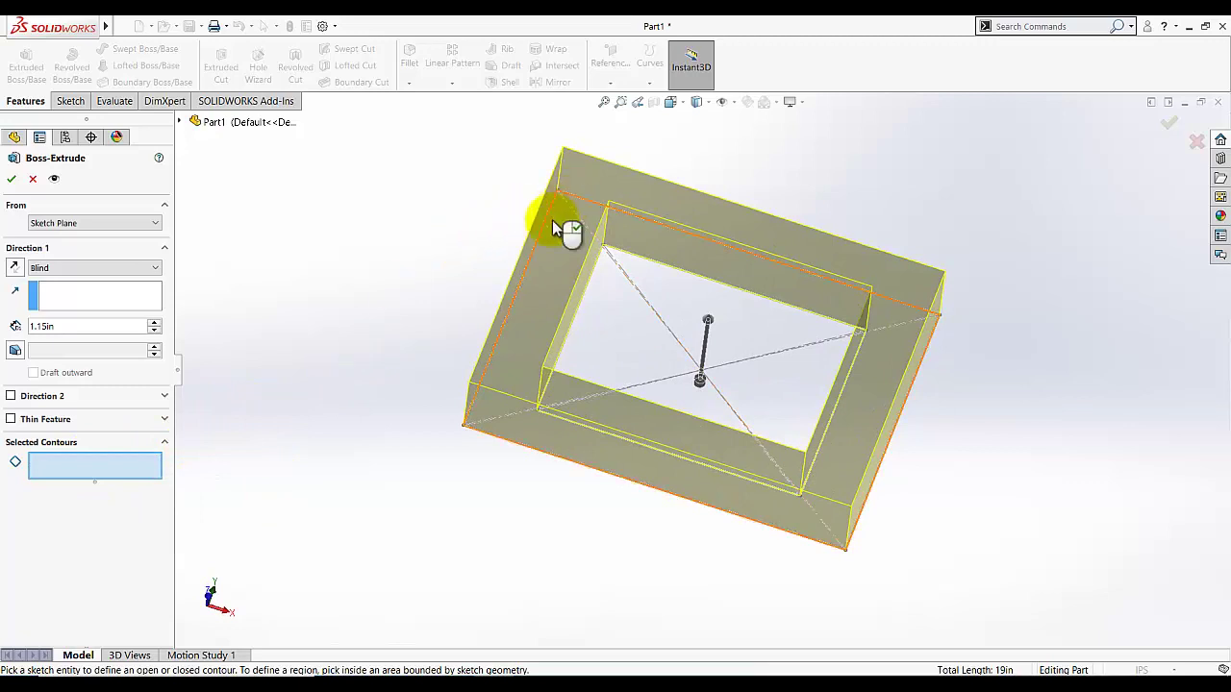
pyautogui.moveTo(384, 495); pyautogui.dragTo(406, 365, button='middle')
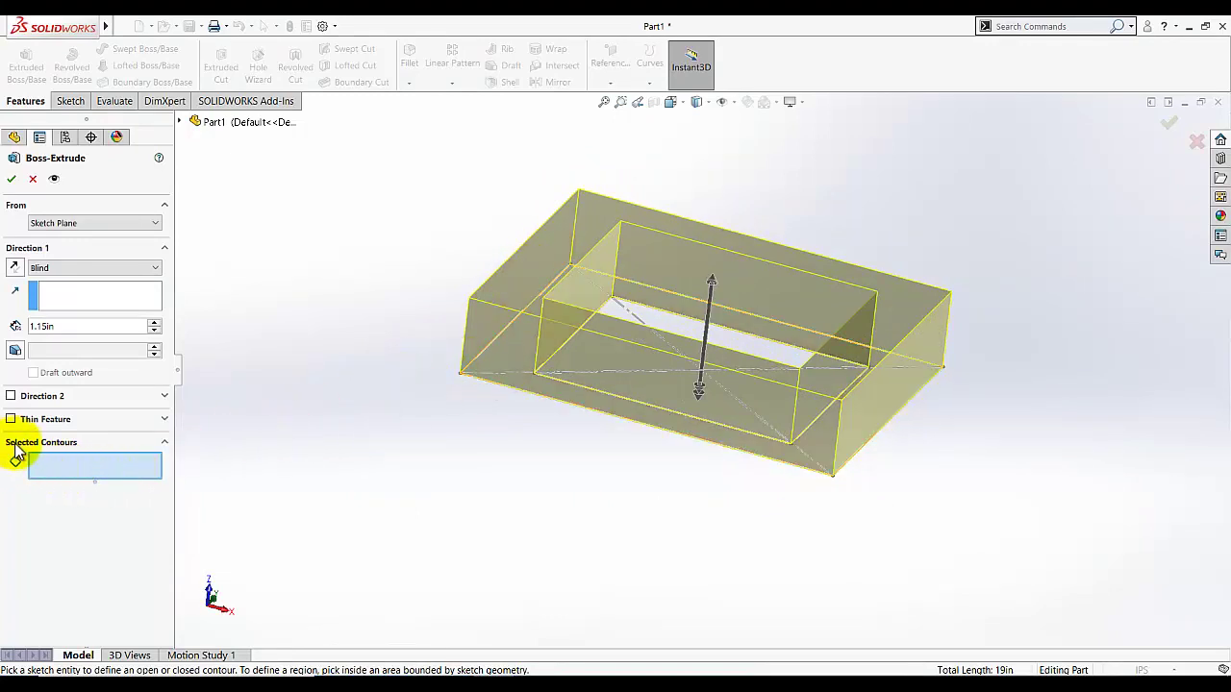
pyautogui.click(93, 464)
pyautogui.moveTo(281, 421); pyautogui.dragTo(257, 380, button='middle')
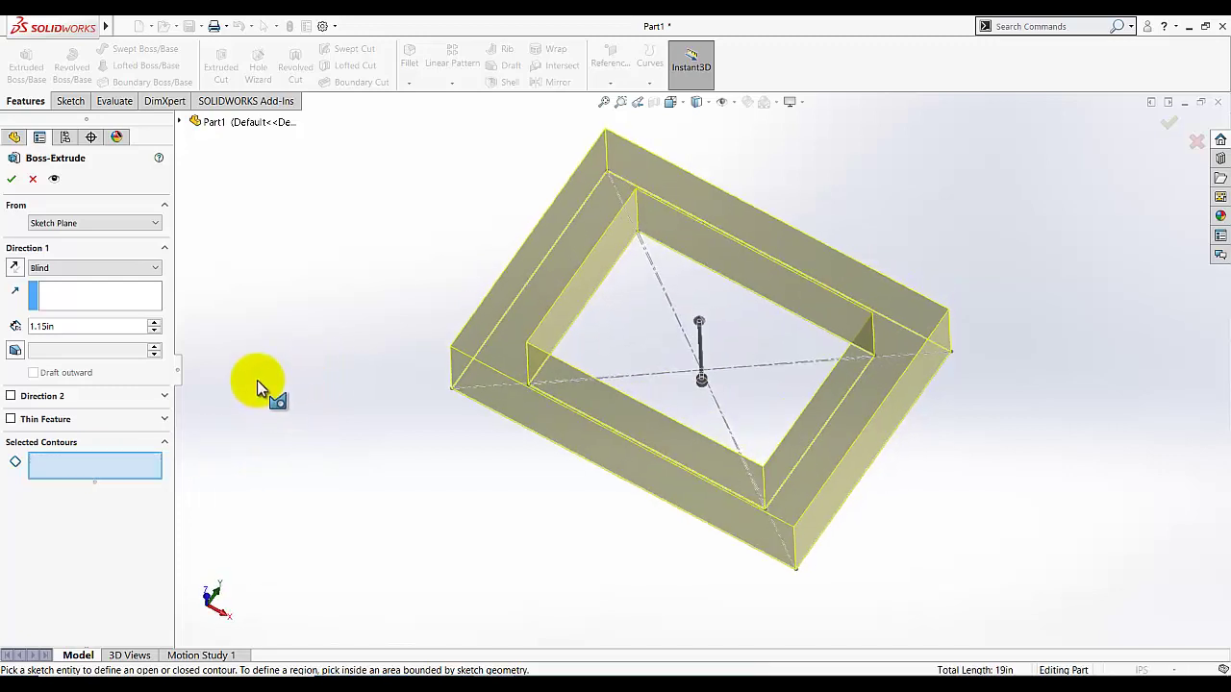
pyautogui.click(554, 260)
pyautogui.moveTo(351, 464); pyautogui.dragTo(377, 337, button='middle')
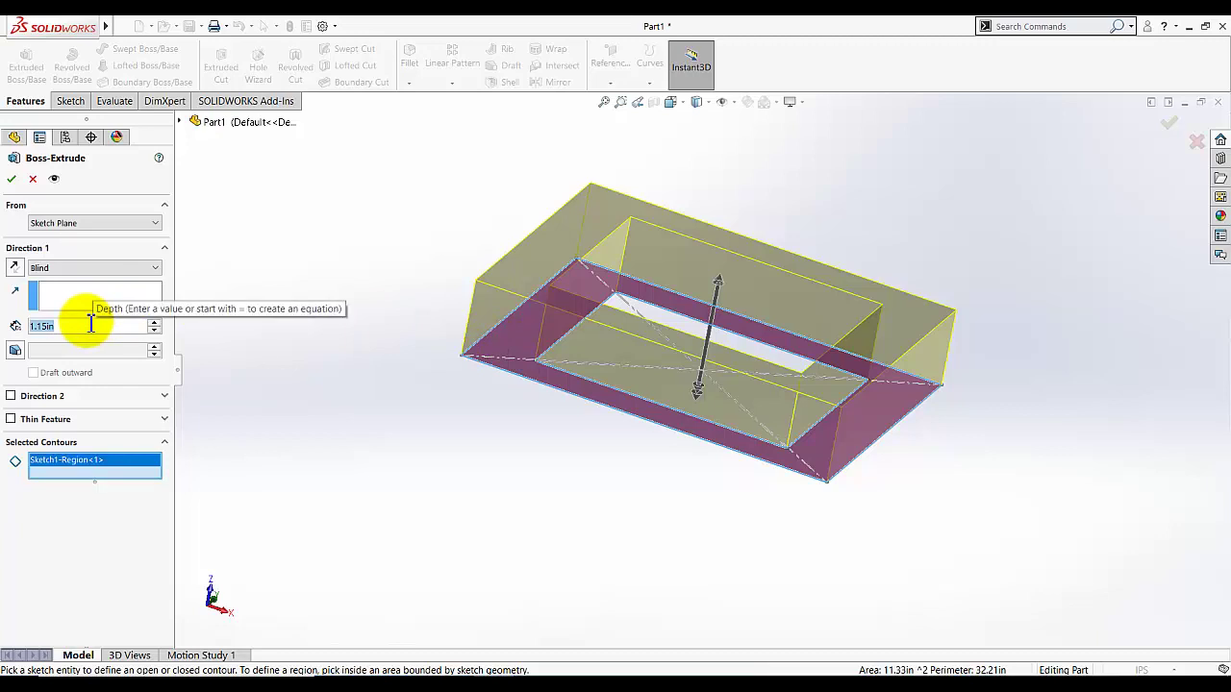
# Set the blind extrusion depth of the frame region to 0.020 in
pyautogui.write('0.020')
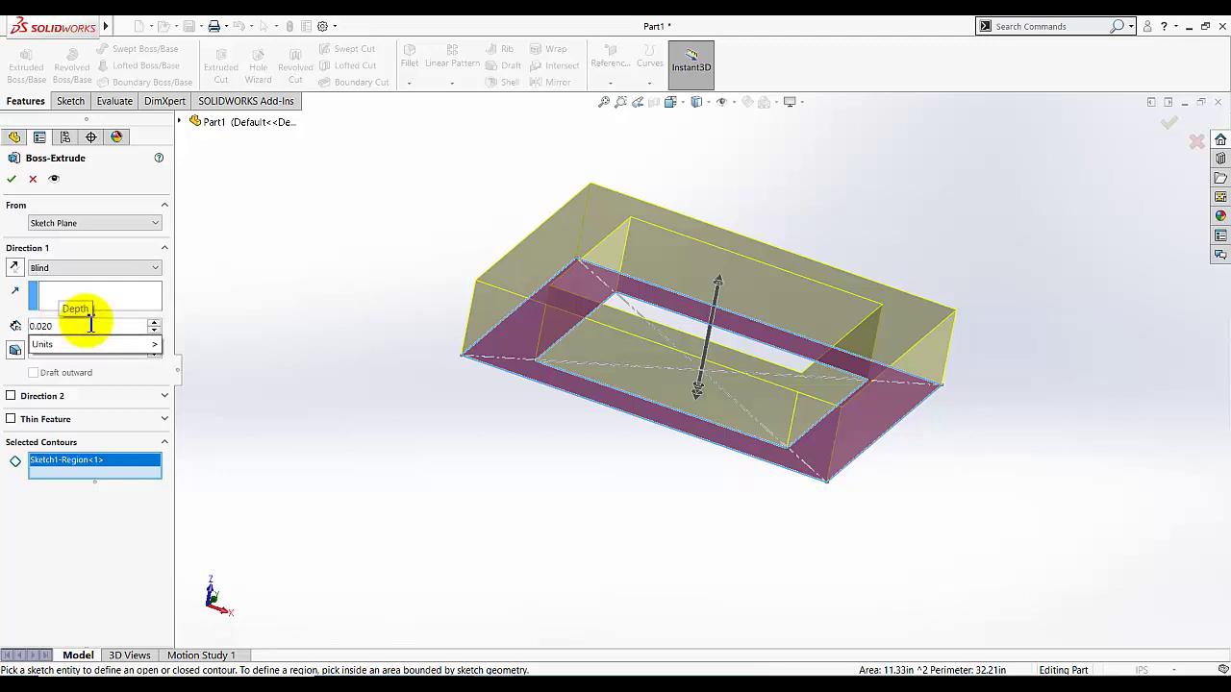
pyautogui.press('Return')
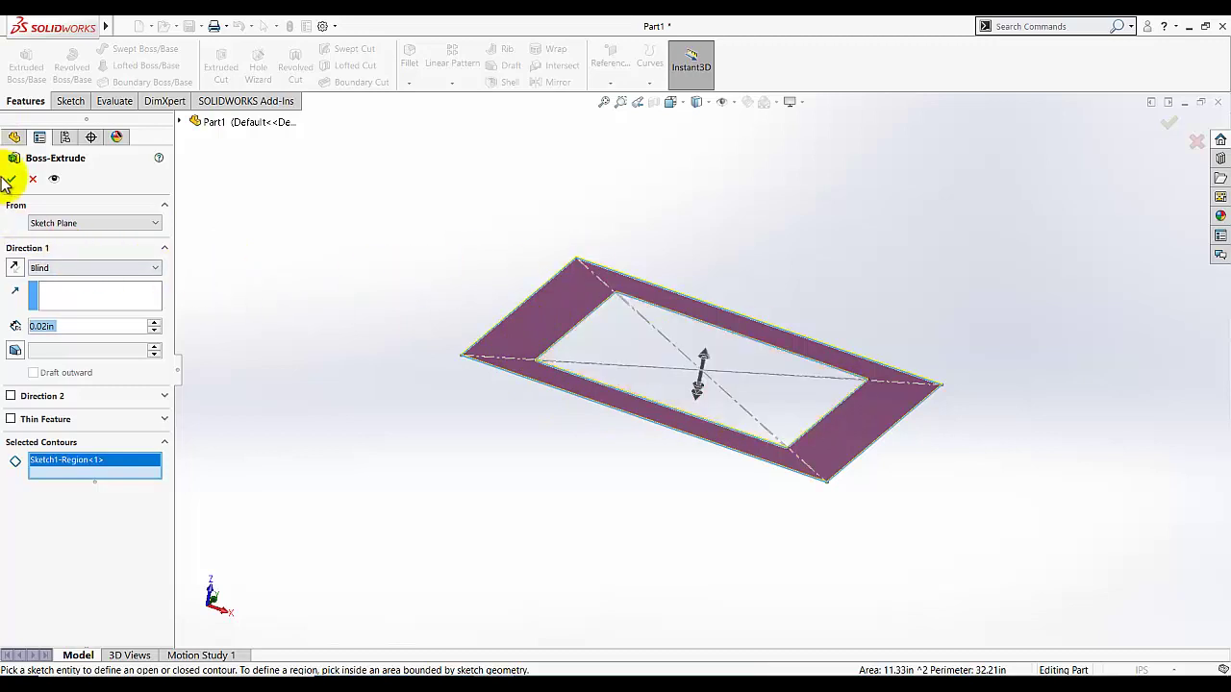
pyautogui.click(86, 472)
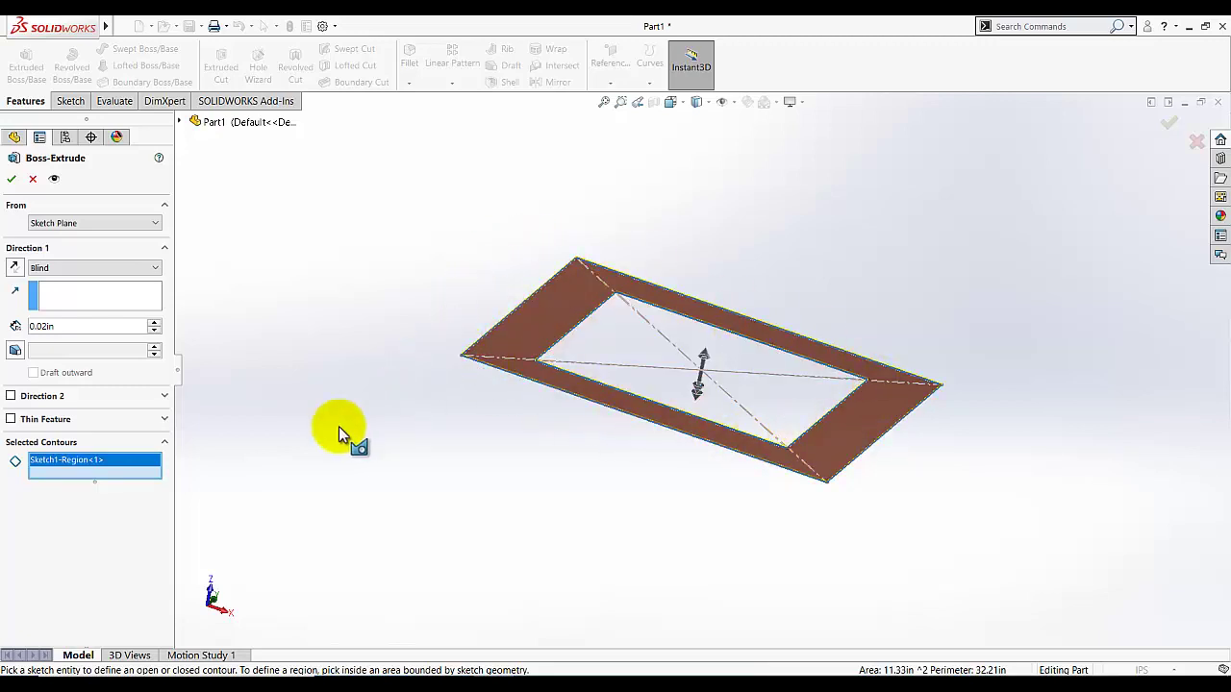
# Accept the boss extrusion of the frame region
pyautogui.click(9, 181)
pyautogui.moveTo(352, 267); pyautogui.dragTo(418, 371, button='middle')
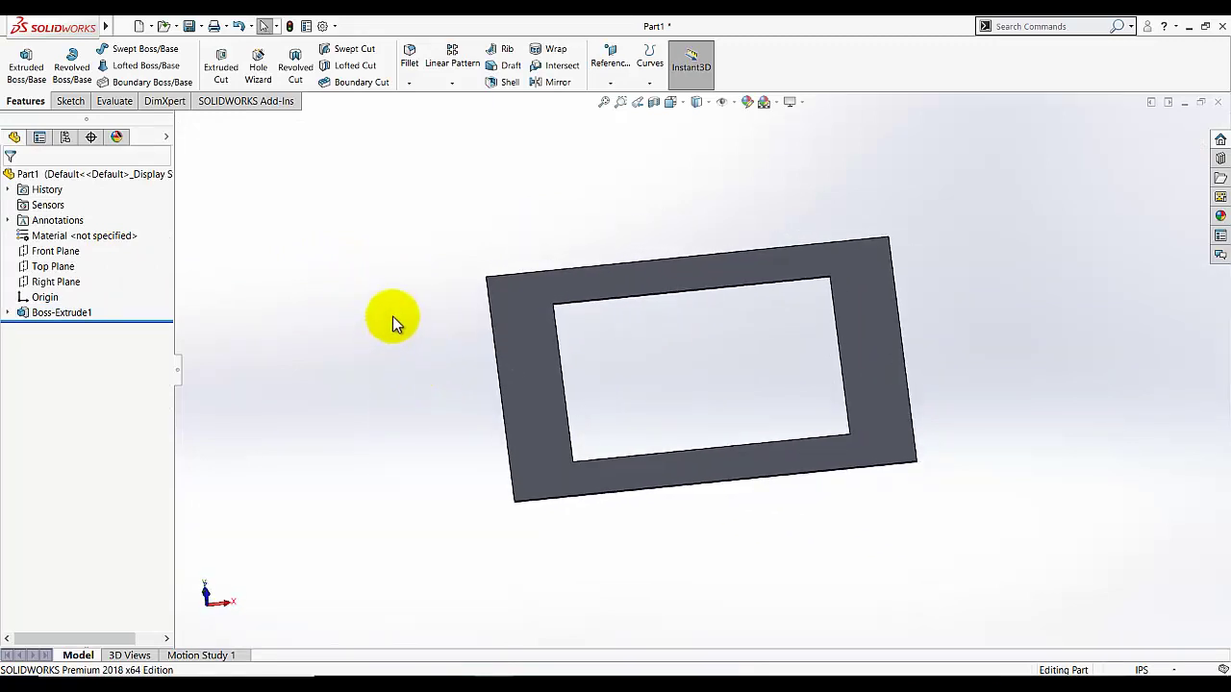
# Start a Fillet with a 0.5 in radius and select the short edge at the frame's lower-left outer corner
pyautogui.click(409, 57)
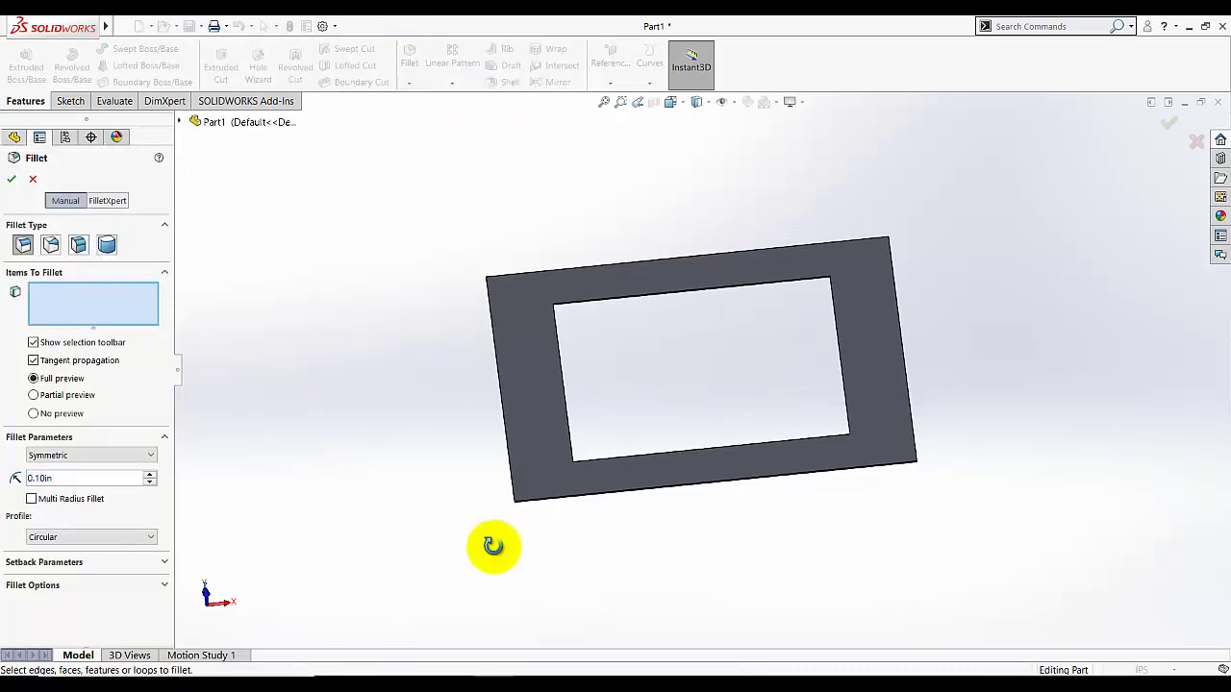
pyautogui.moveTo(494, 540); pyautogui.dragTo(539, 464, button='middle')
pyautogui.scroll(-5, 631, 455)
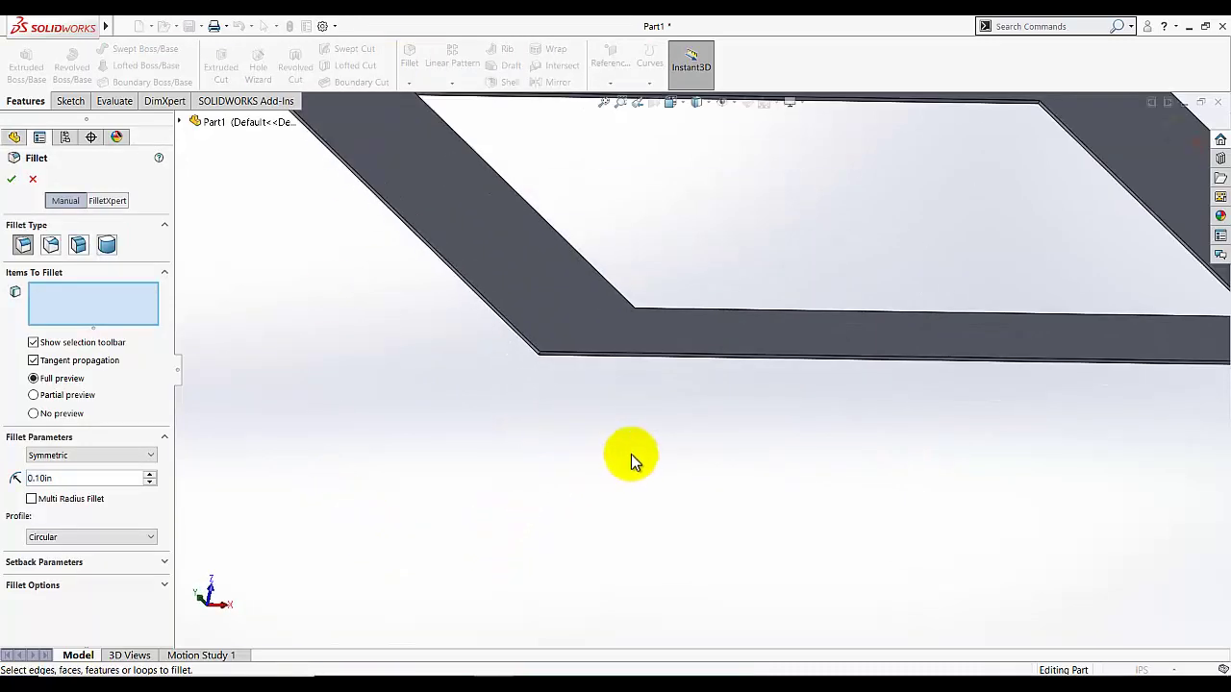
pyautogui.scroll(-3, 645, 246)
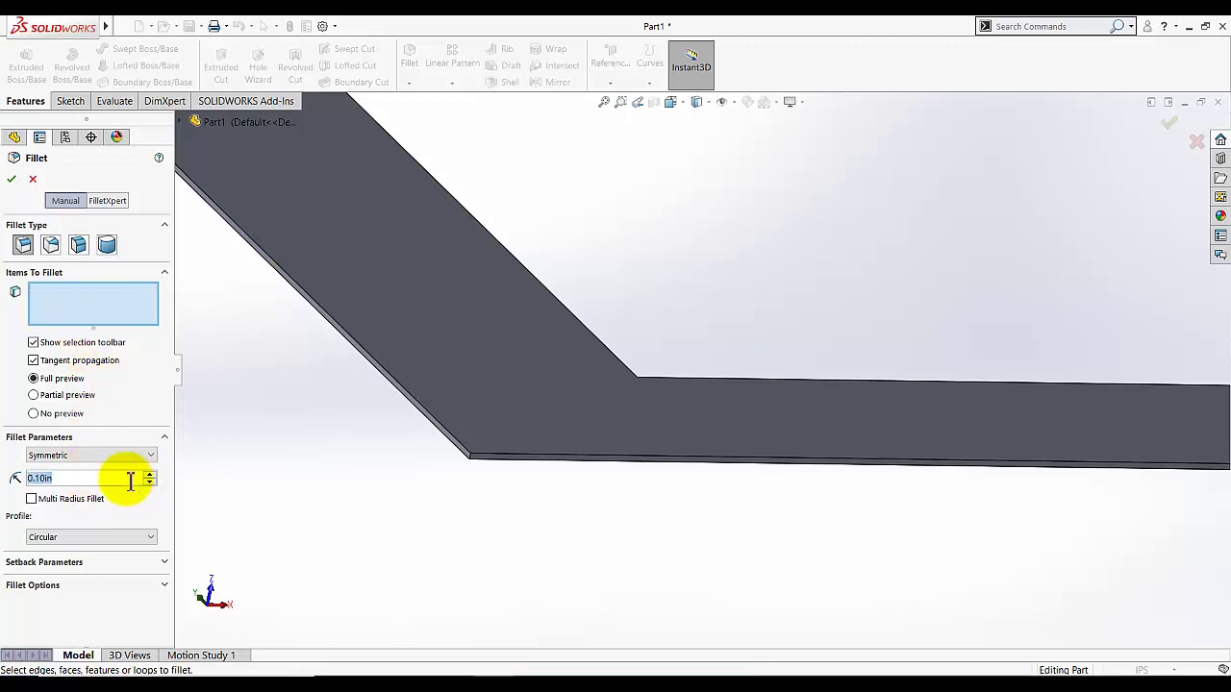
pyautogui.write('0.5')
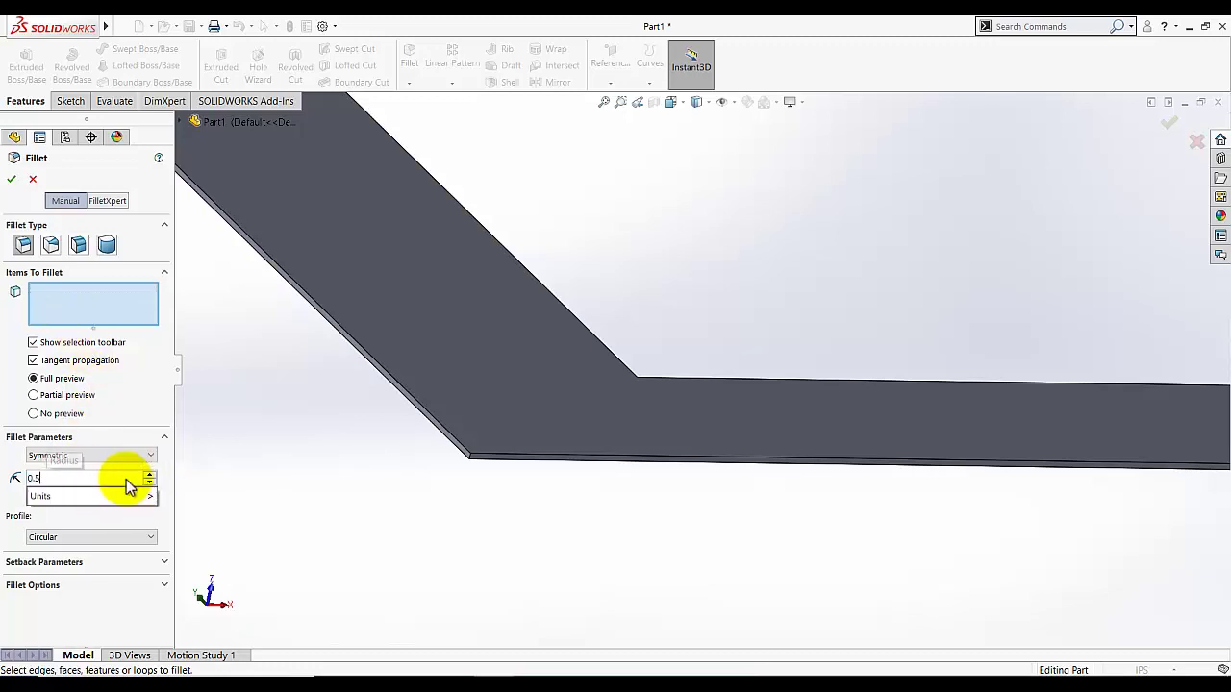
pyautogui.moveTo(243, 379); pyautogui.dragTo(419, 339, button='middle')
pyautogui.click(400, 302)
pyautogui.press('f')
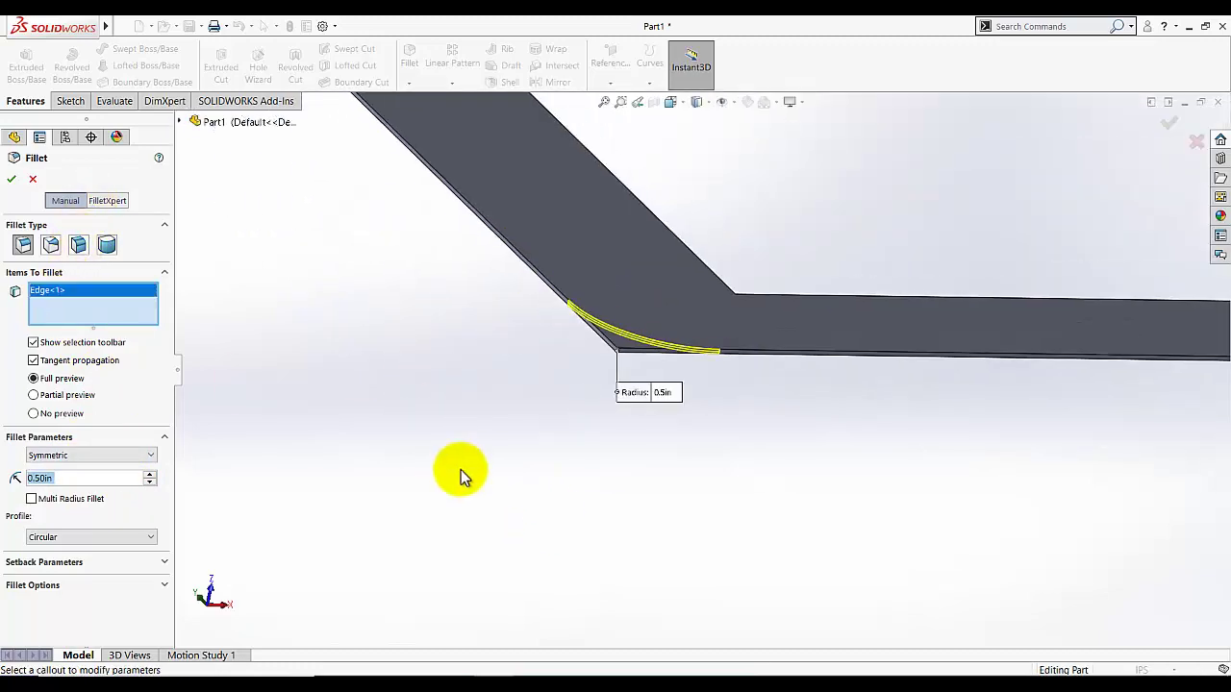
# Add the short edges at two more outer corners of the frame to the 0.5 in fillet, starting with the lower-right one
pyautogui.moveTo(737, 333); pyautogui.dragTo(620, 304, button='middle')
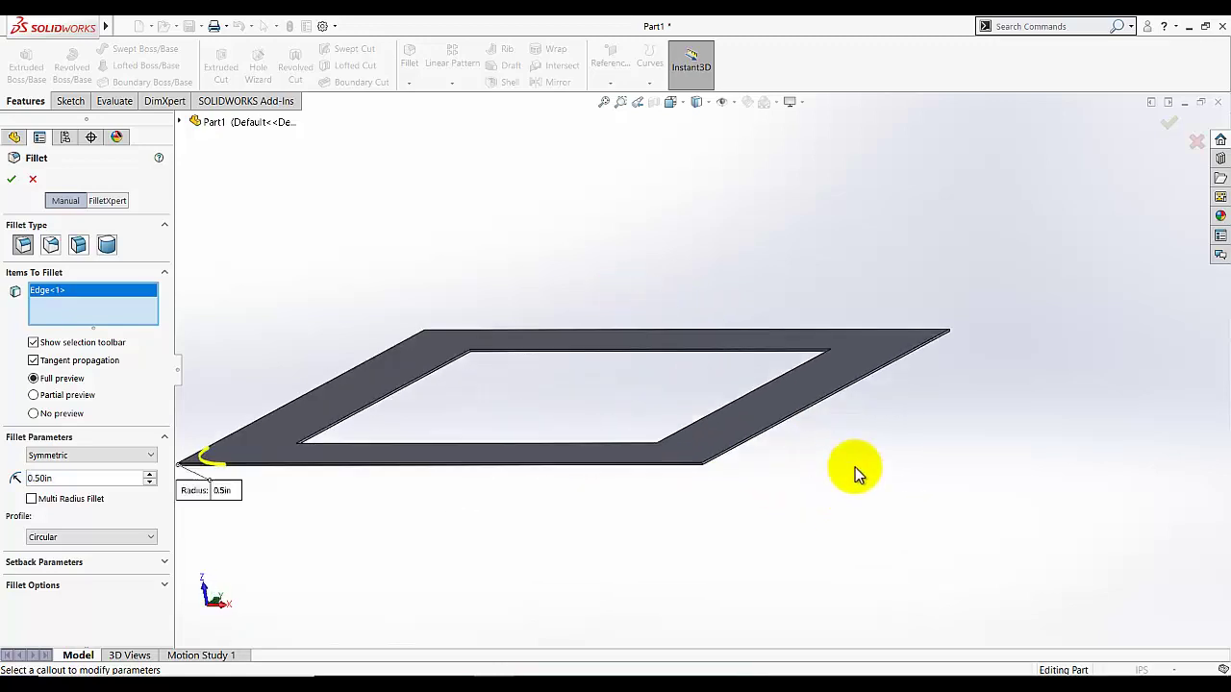
pyautogui.scroll(-4, 855, 472)
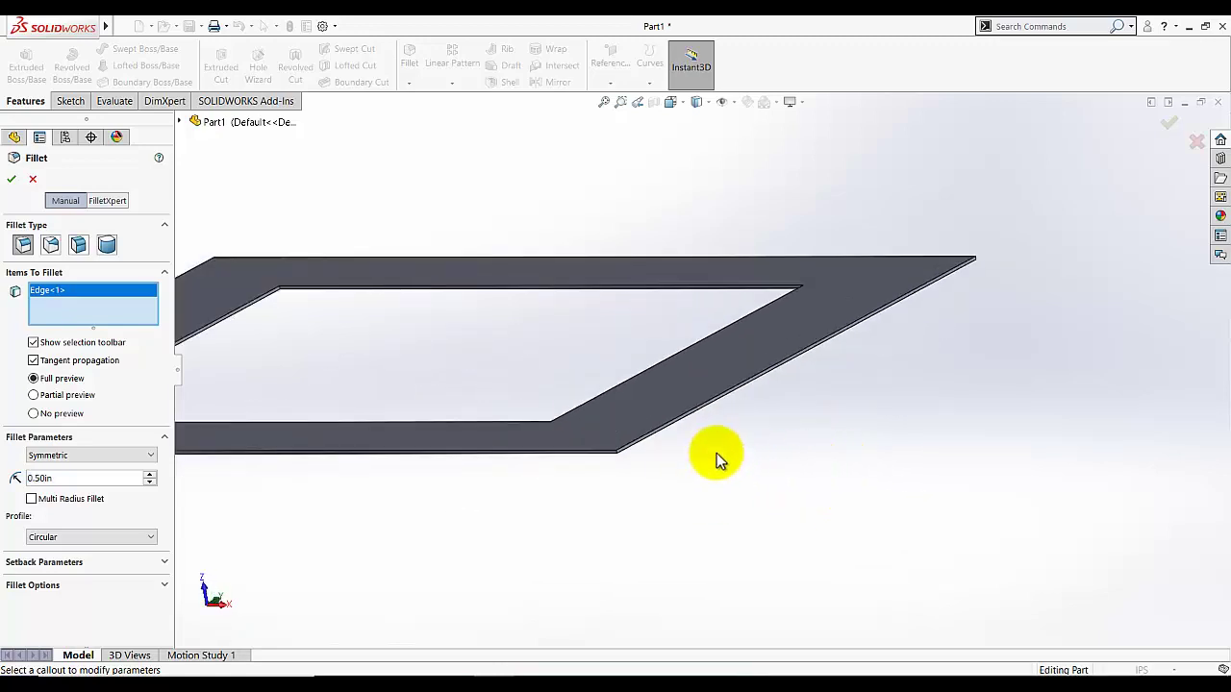
pyautogui.scroll(-2, 708, 451)
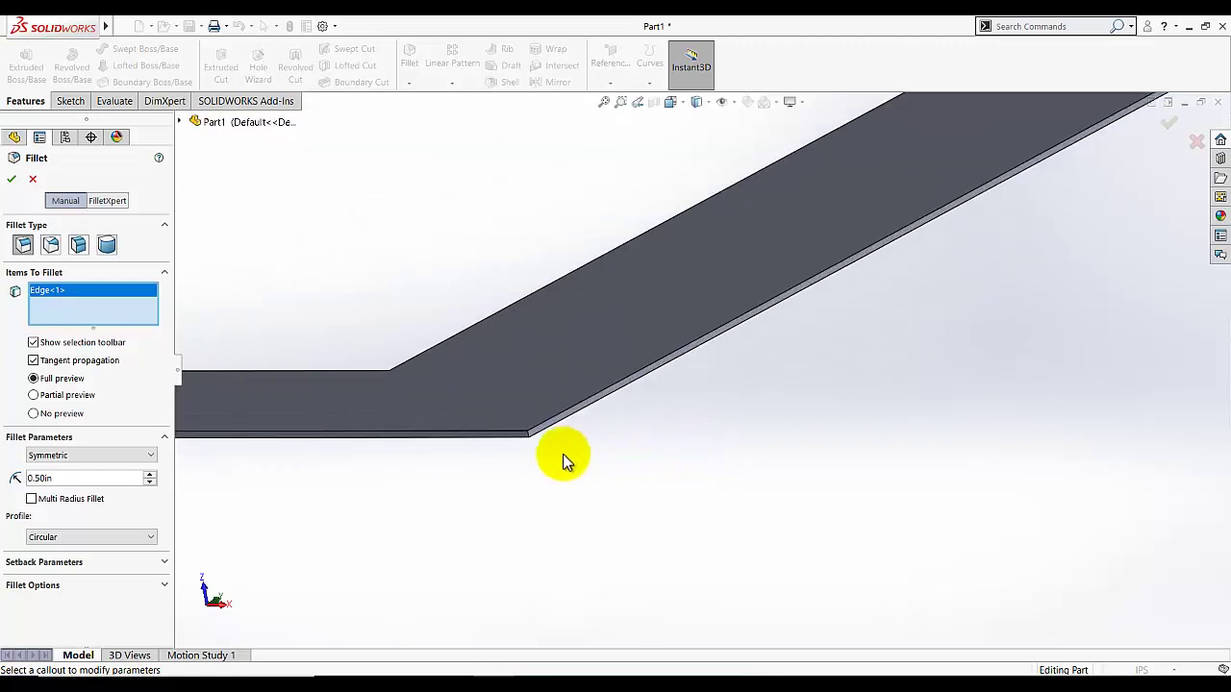
pyautogui.click(530, 420)
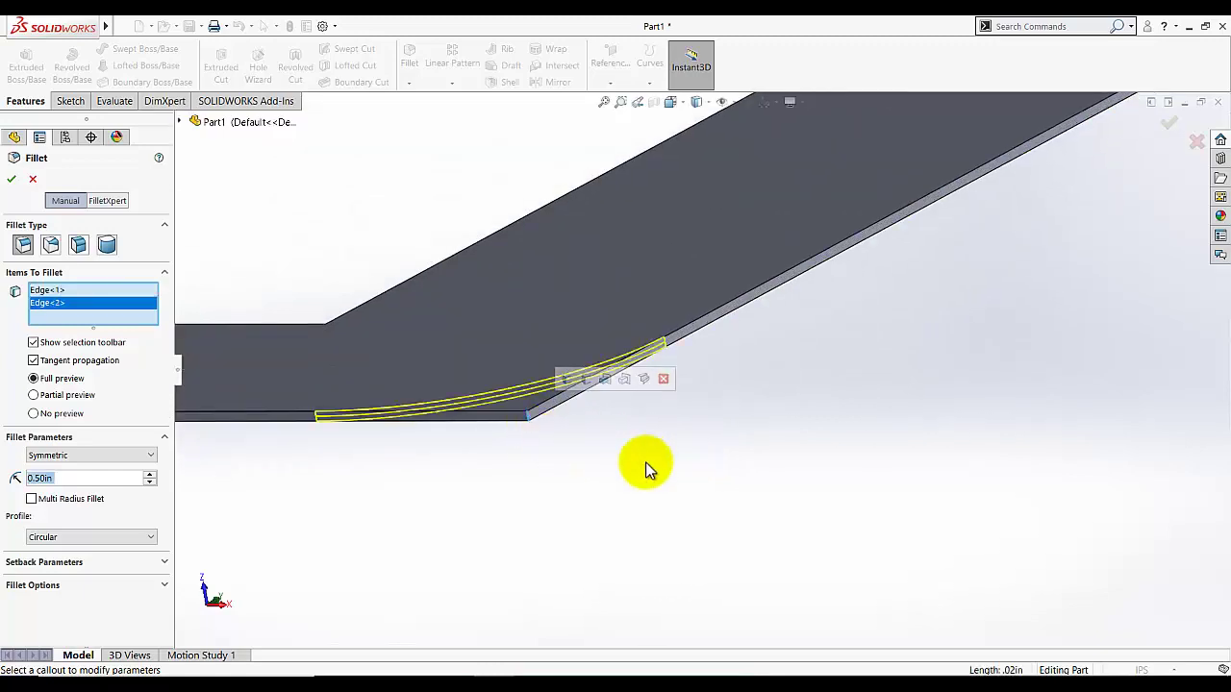
pyautogui.moveTo(722, 467); pyautogui.dragTo(740, 355, button='middle')
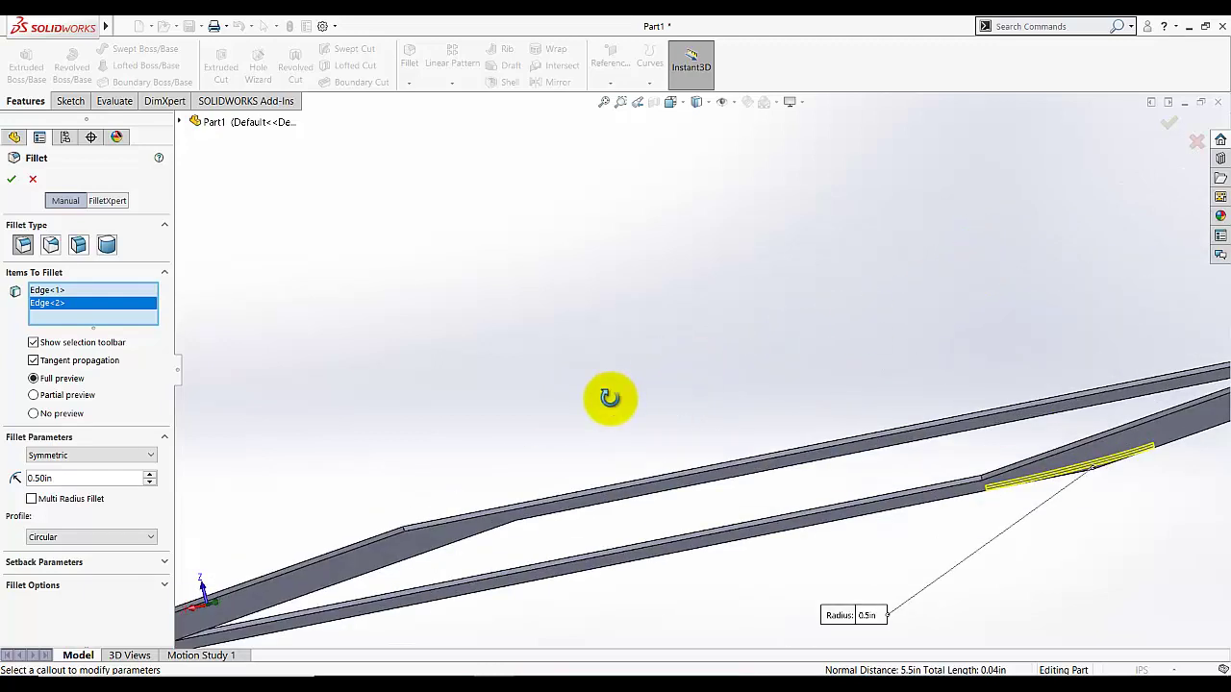
pyautogui.moveTo(610, 397); pyautogui.dragTo(648, 341, button='middle')
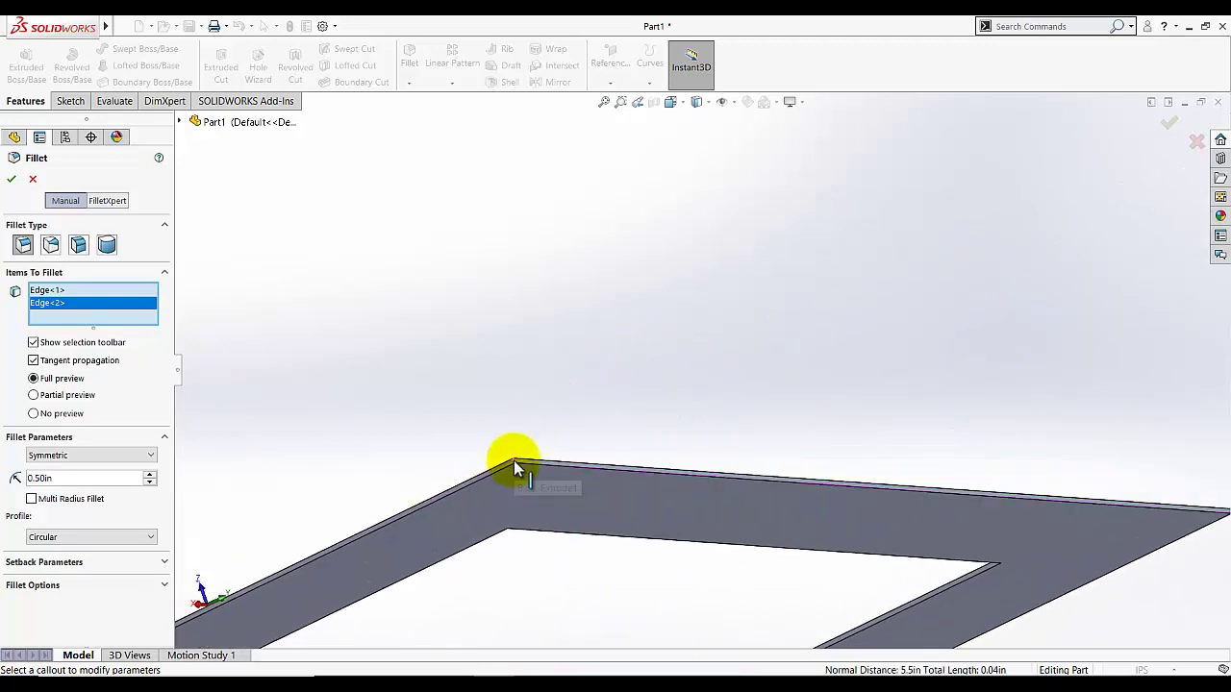
pyautogui.scroll(-3, 537, 452)
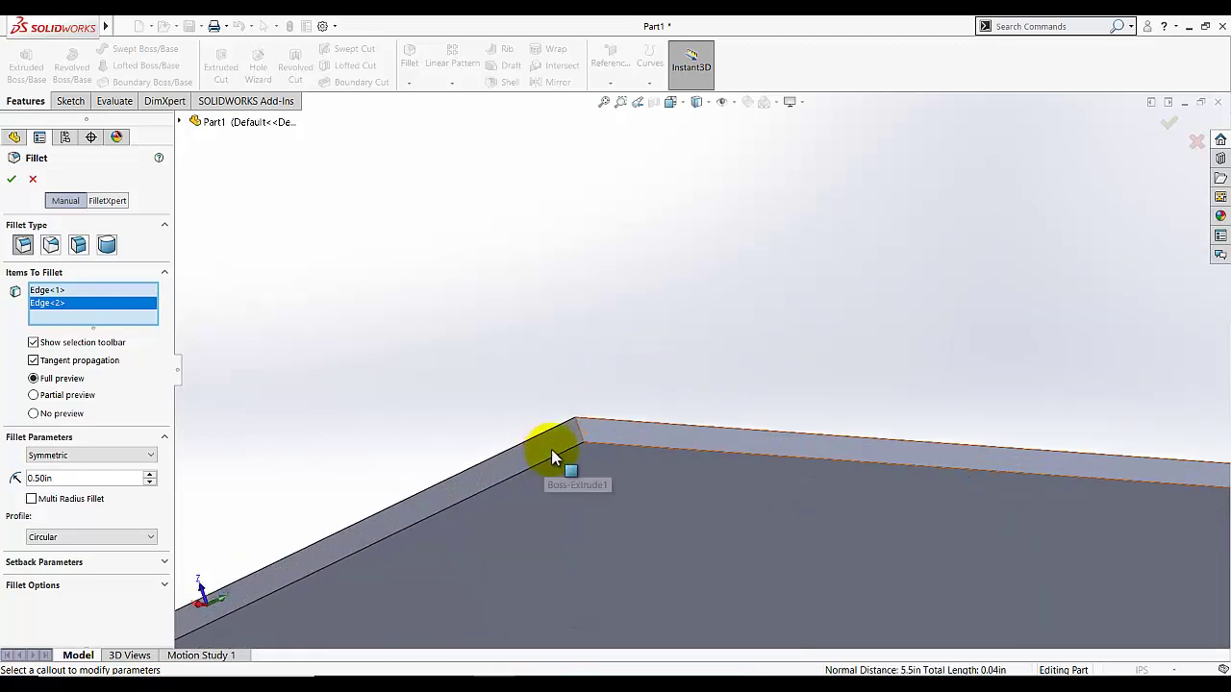
pyautogui.click(580, 421)
pyautogui.scroll(5, 629, 351)
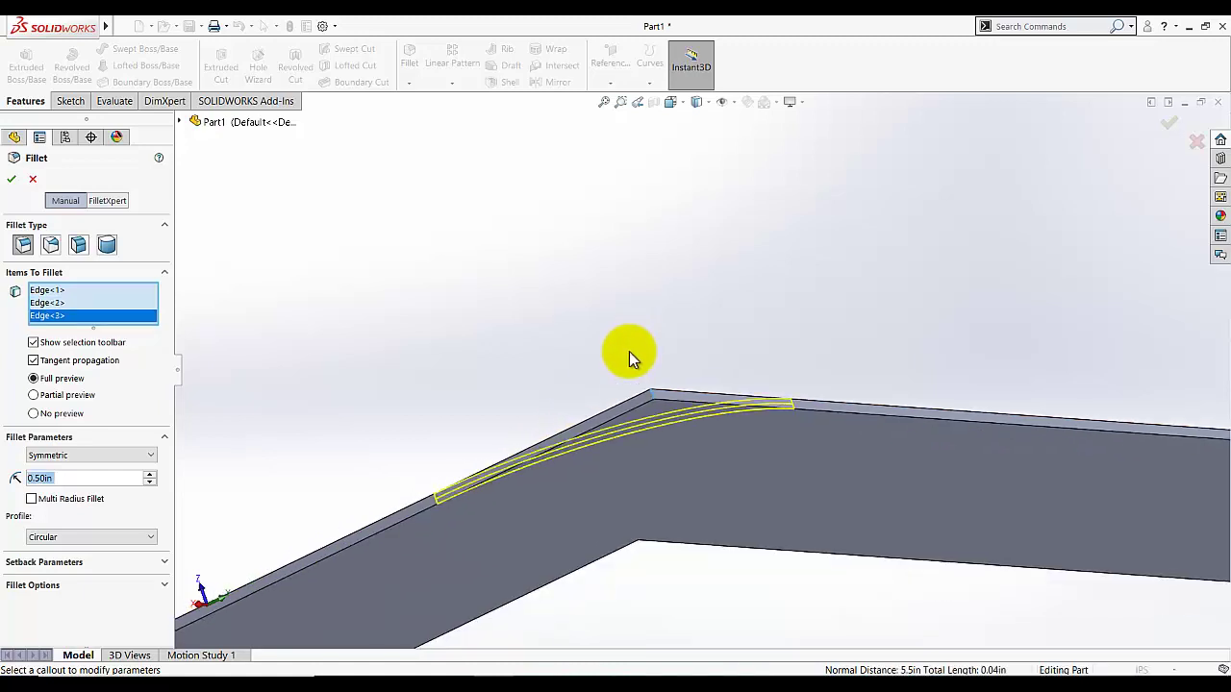
# Add the last outer corner edge and apply the 0.5 in fillet to all four outer corners
pyautogui.moveTo(843, 376); pyautogui.dragTo(884, 364, button='middle')
pyautogui.scroll(-3, 884, 382)
pyautogui.moveTo(817, 384); pyautogui.dragTo(554, 320, button='middle')
pyautogui.scroll(-4, 491, 331)
pyautogui.click(624, 408)
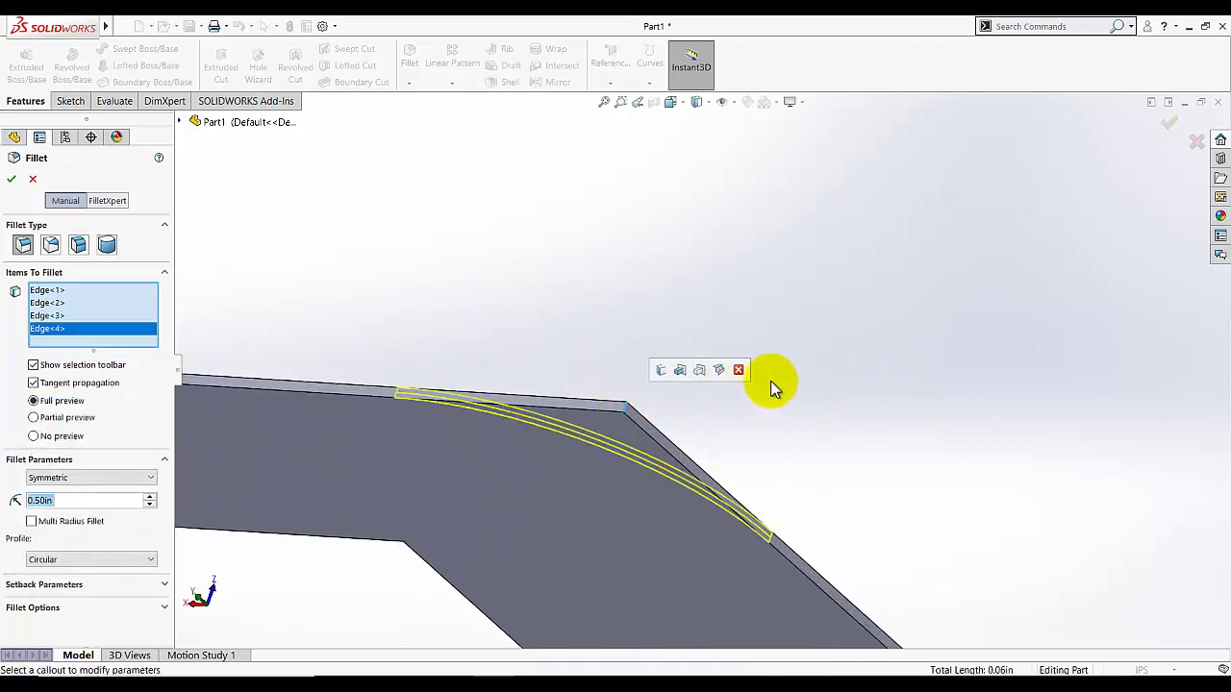
pyautogui.click(671, 102)
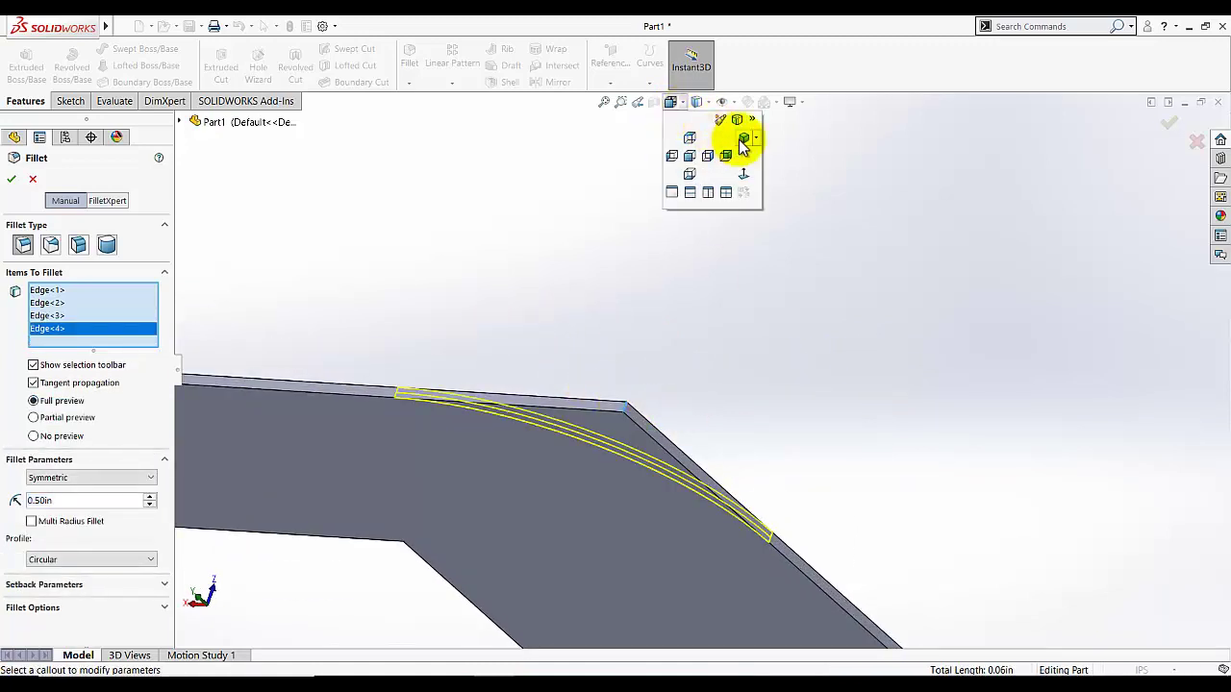
pyautogui.click(738, 144)
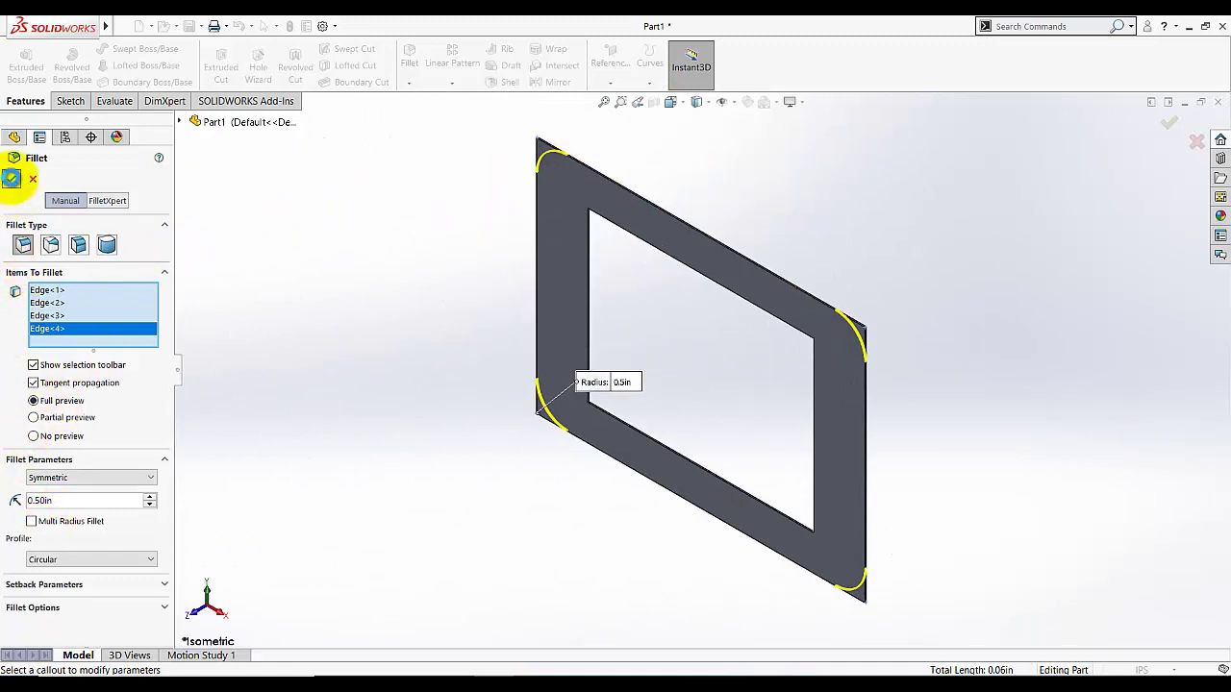
pyautogui.click(12, 179)
# Start another Fillet with a 0.25 in radius and select the short edge at the opening's upper-left corner
pyautogui.moveTo(401, 361); pyautogui.dragTo(457, 197, button='middle')
pyautogui.click(408, 57)
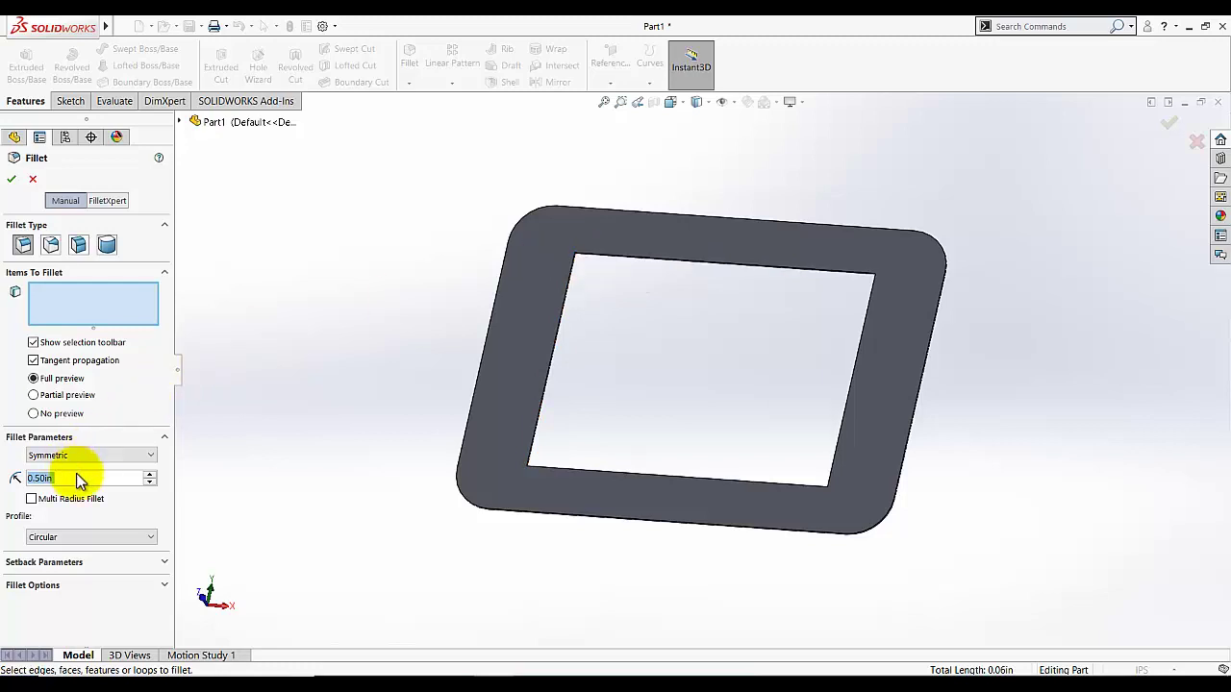
pyautogui.write('0.25')
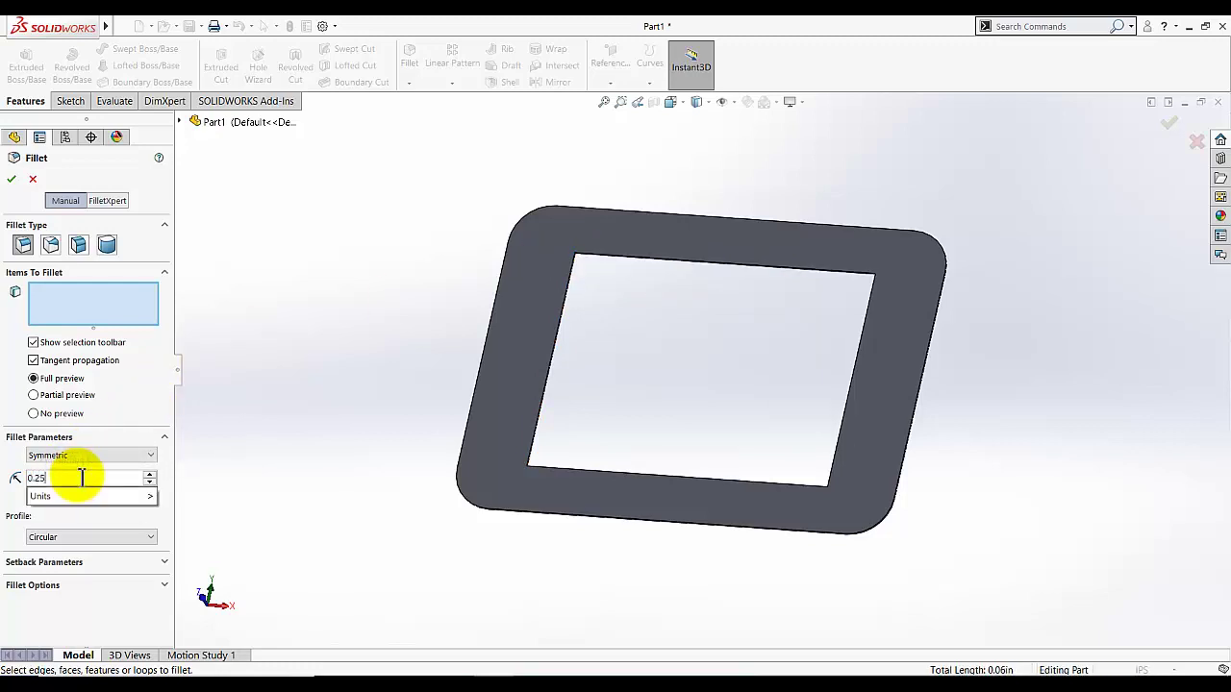
pyautogui.press('Return')
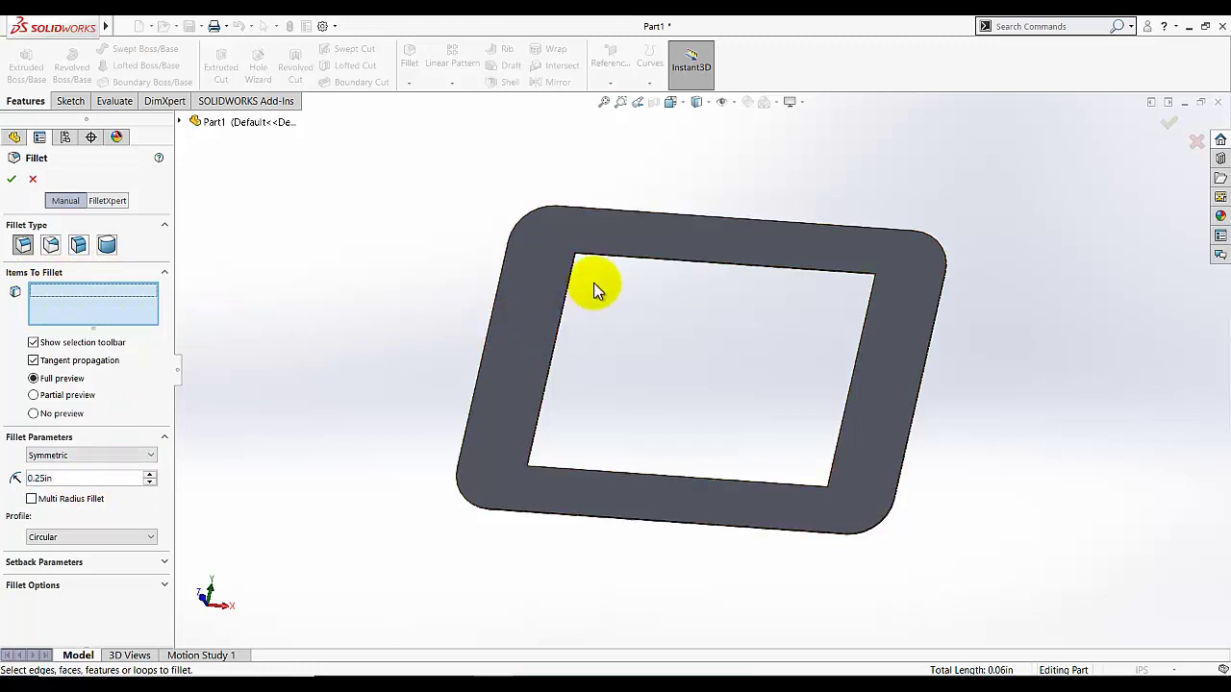
pyautogui.scroll(-4, 594, 277)
pyautogui.moveTo(614, 302); pyautogui.dragTo(489, 190, button='middle')
pyautogui.click(481, 185)
pyautogui.scroll(5, 663, 404)
# Add the opening's lower-left and upper-right corner edges to the 0.25 in fillet
pyautogui.scroll(-2, 747, 431)
pyautogui.moveTo(747, 432); pyautogui.dragTo(610, 404, button='middle')
pyautogui.scroll(-4, 564, 330)
pyautogui.scroll(-3, 536, 255)
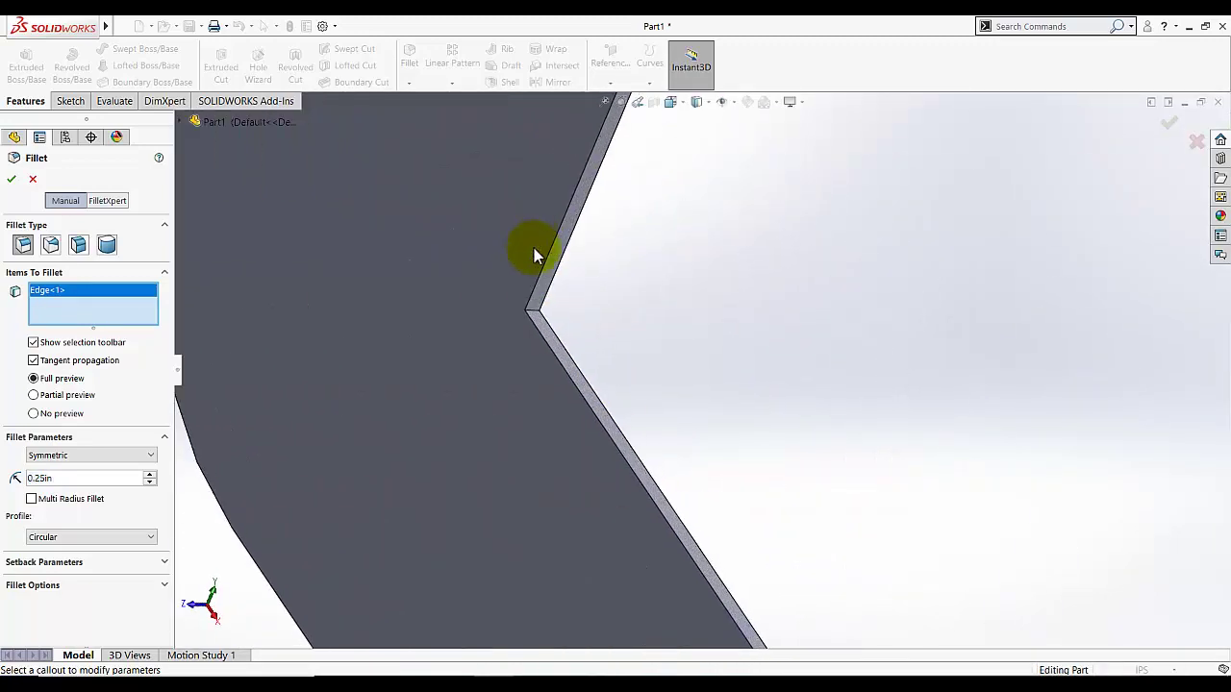
pyautogui.click(536, 319)
pyautogui.scroll(6, 695, 363)
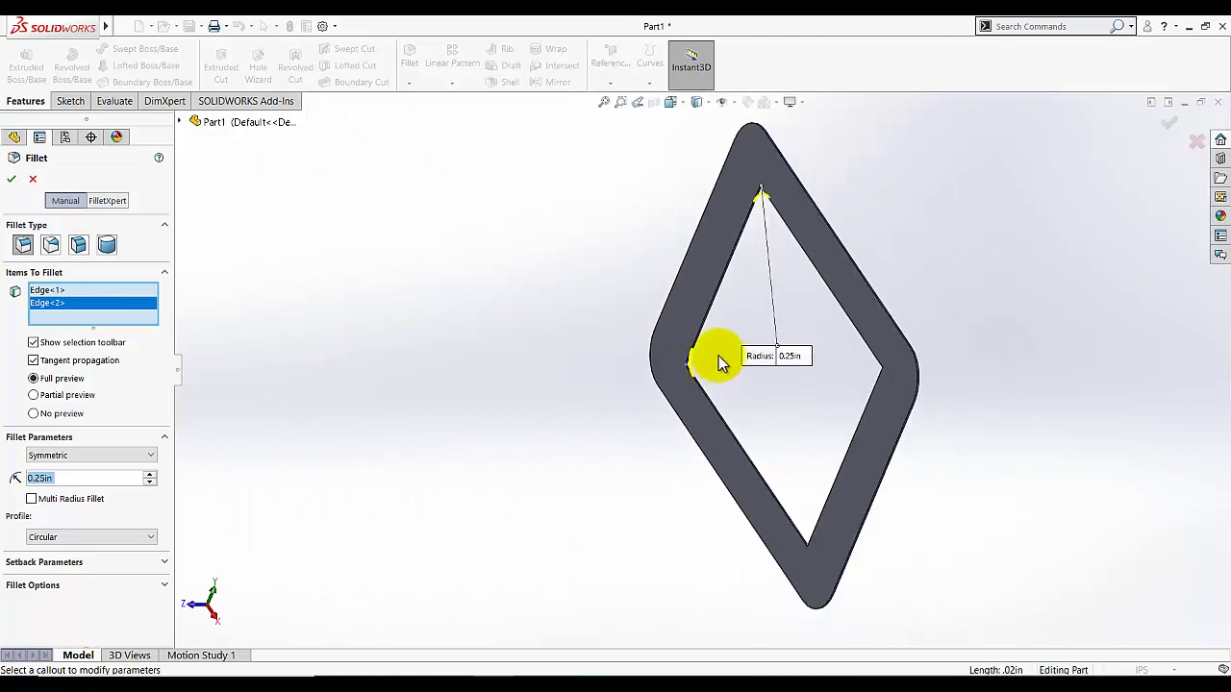
pyautogui.moveTo(748, 348); pyautogui.dragTo(907, 363, button='middle')
pyautogui.scroll(-5, 808, 345)
pyautogui.moveTo(564, 385); pyautogui.dragTo(420, 418, button='middle')
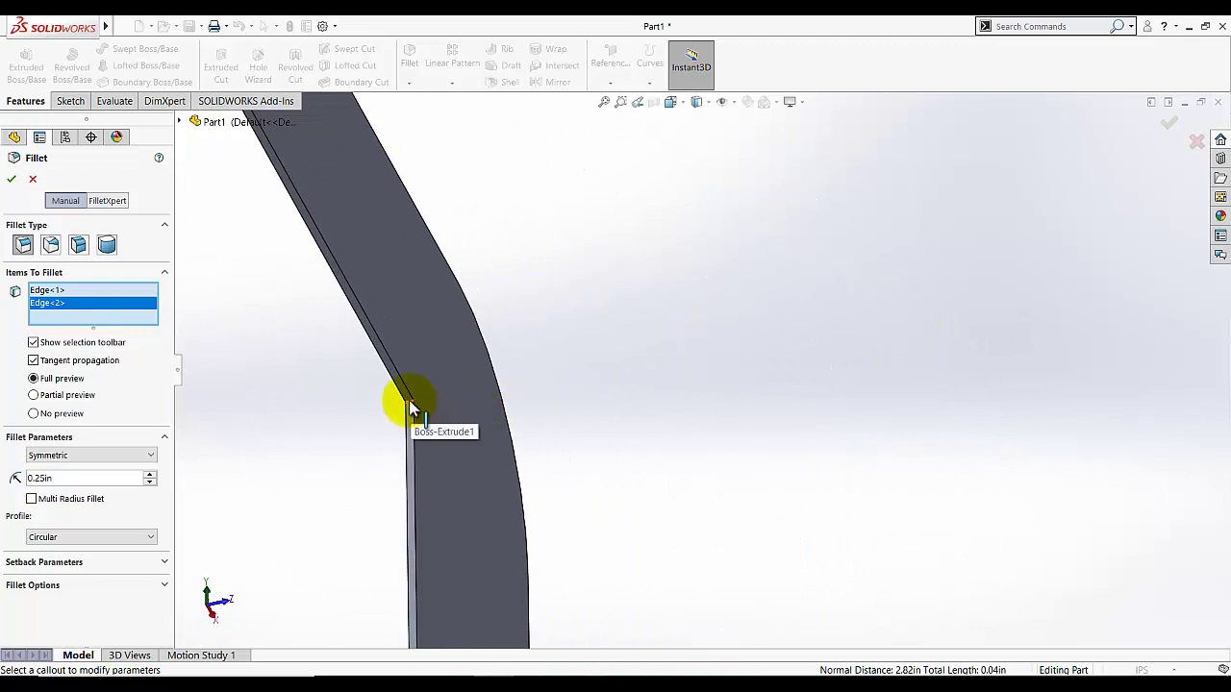
pyautogui.click(413, 406)
pyautogui.scroll(5, 659, 424)
# Add the opening's lower-right corner edge and apply the 0.25 in fillet to all four inner corners
pyautogui.moveTo(668, 426); pyautogui.dragTo(692, 509, button='middle')
pyautogui.scroll(-5, 663, 402)
pyautogui.scroll(-3, 665, 374)
pyautogui.moveTo(664, 374); pyautogui.dragTo(663, 409, button='middle')
pyautogui.scroll(-3, 632, 335)
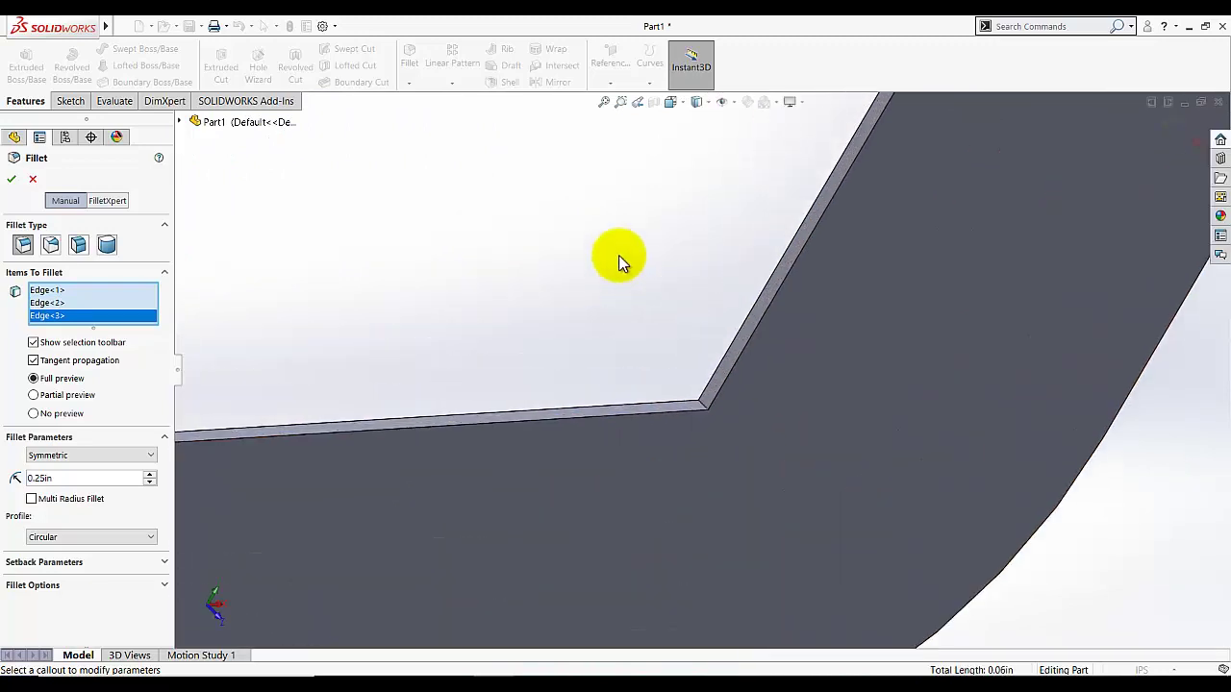
pyautogui.click(704, 404)
pyautogui.scroll(5, 613, 348)
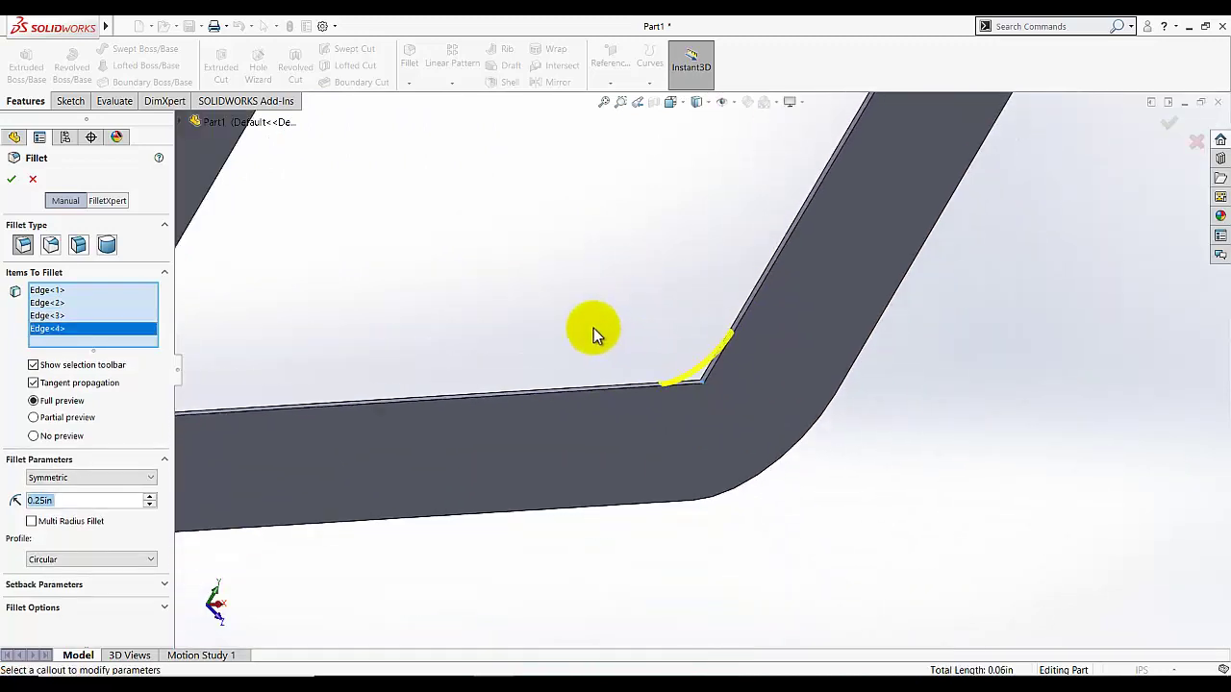
pyautogui.moveTo(596, 330); pyautogui.dragTo(599, 182, button='middle')
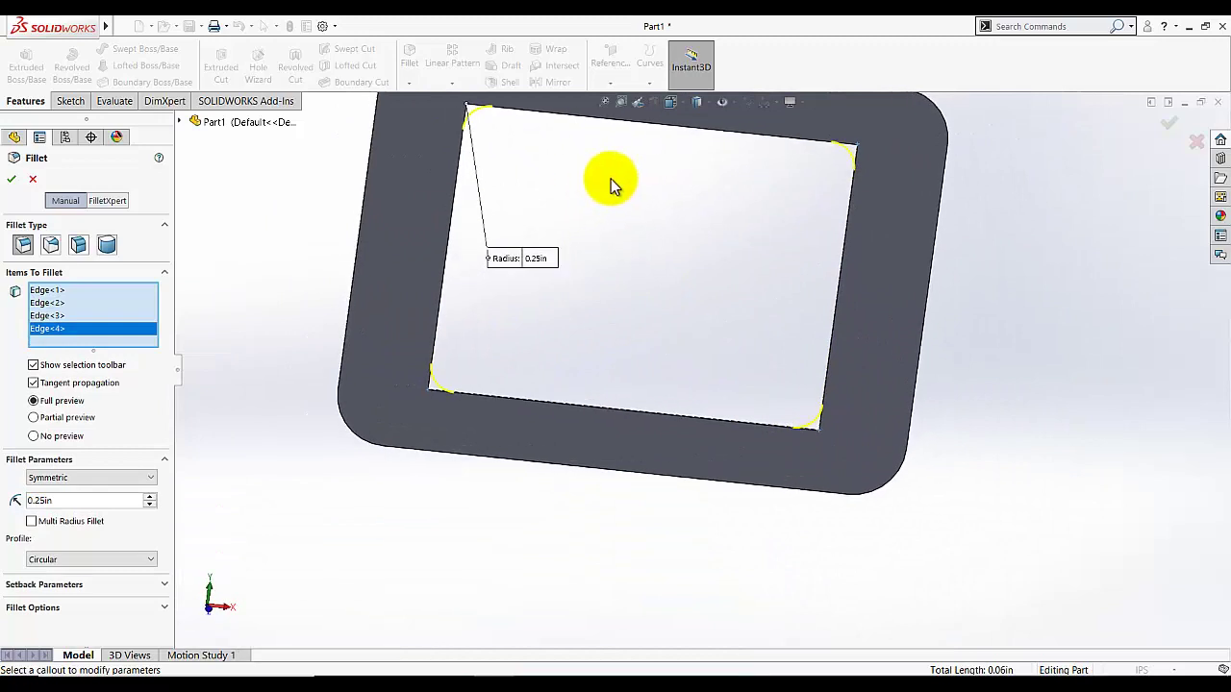
pyautogui.click(12, 179)
# Start a Hole Wizard feature of the plain Hole type in isometric view, enabling custom sizing with a 0.4 in diameter
pyautogui.moveTo(266, 372); pyautogui.dragTo(285, 262, button='middle')
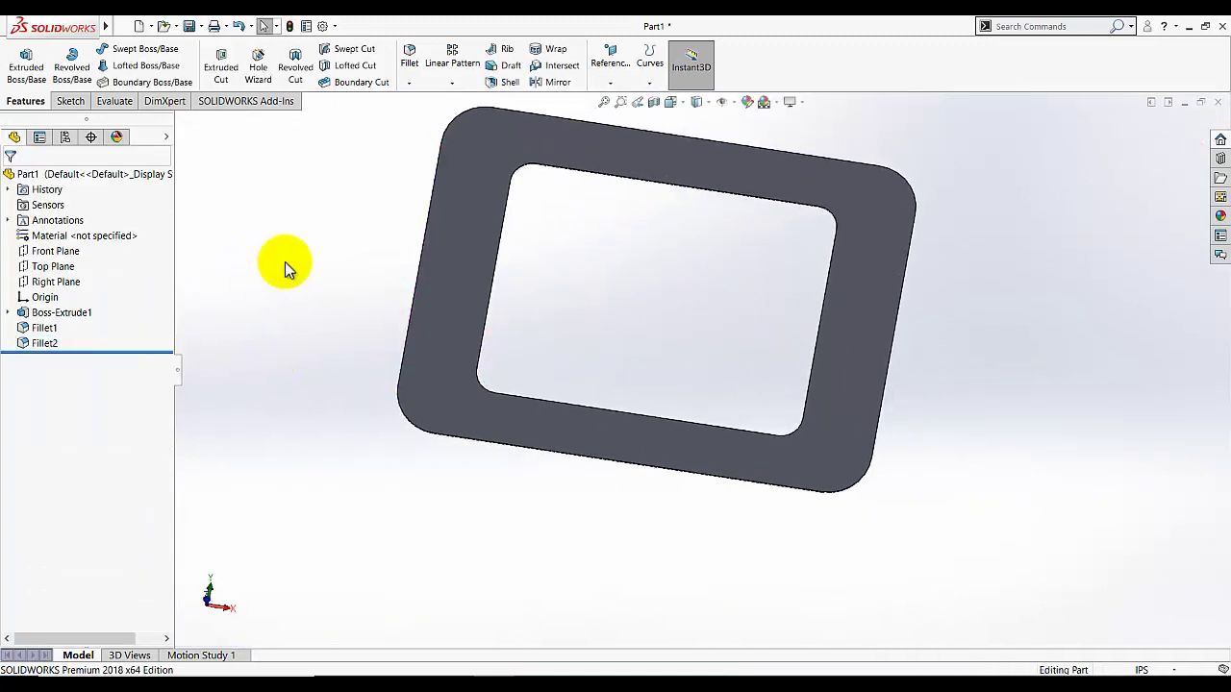
pyautogui.click(670, 102)
pyautogui.click(741, 141)
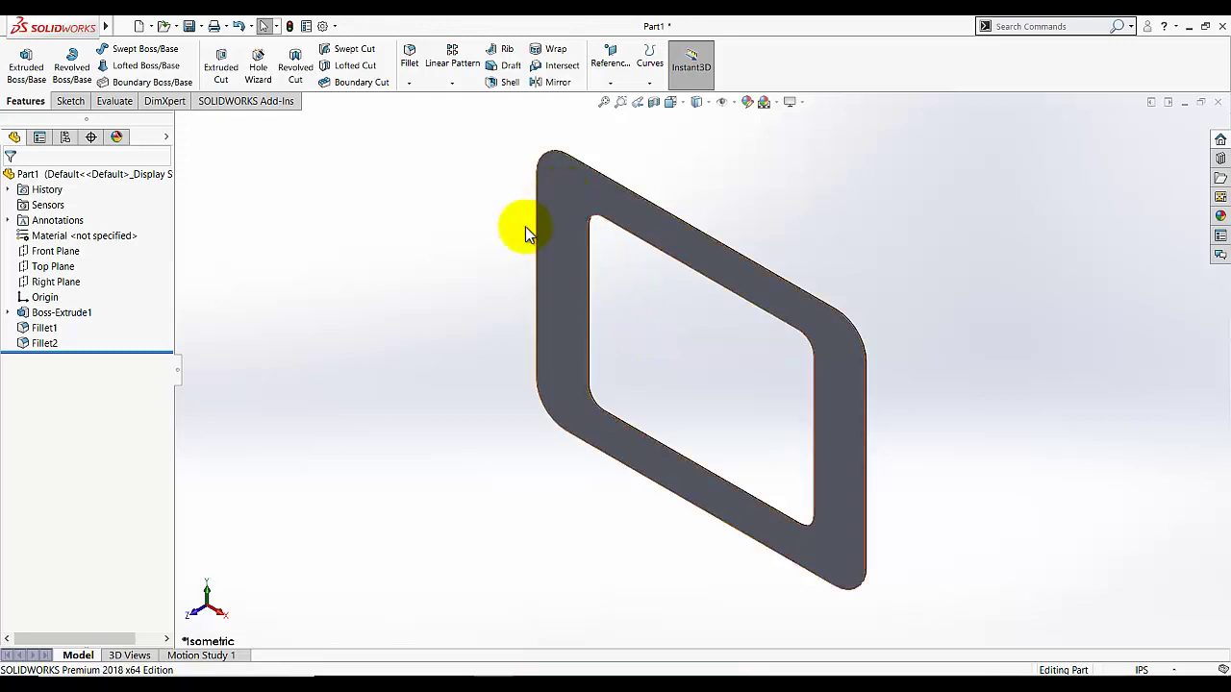
pyautogui.click(260, 59)
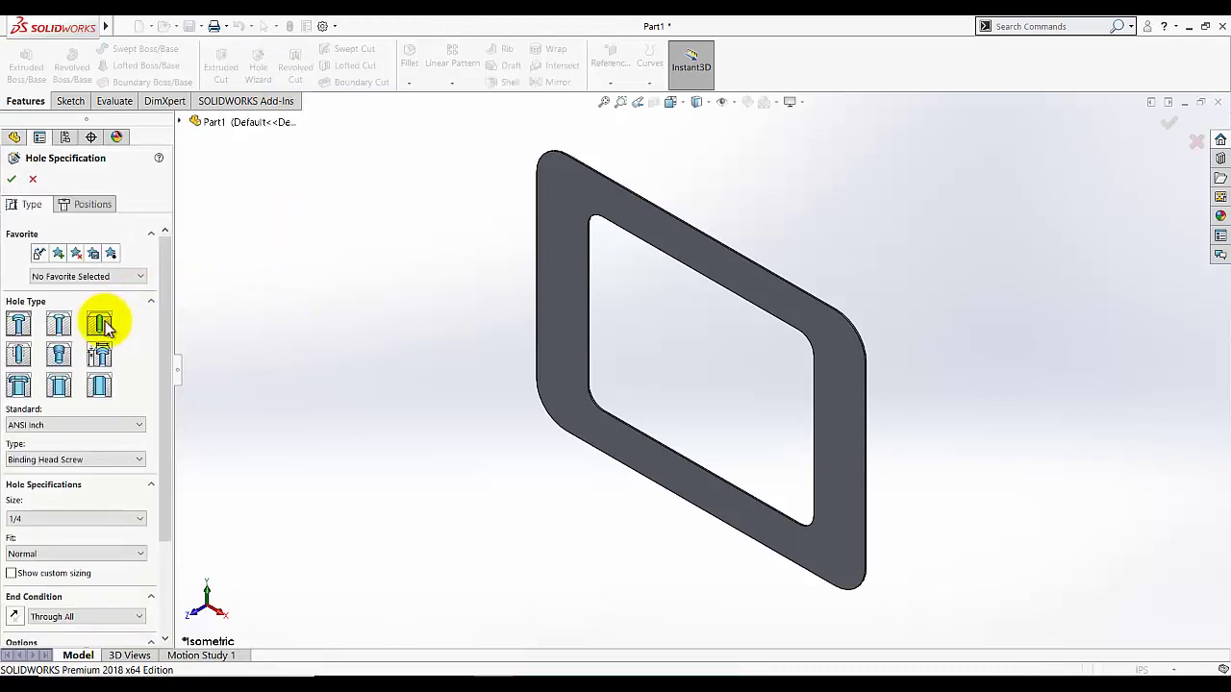
pyautogui.click(101, 325)
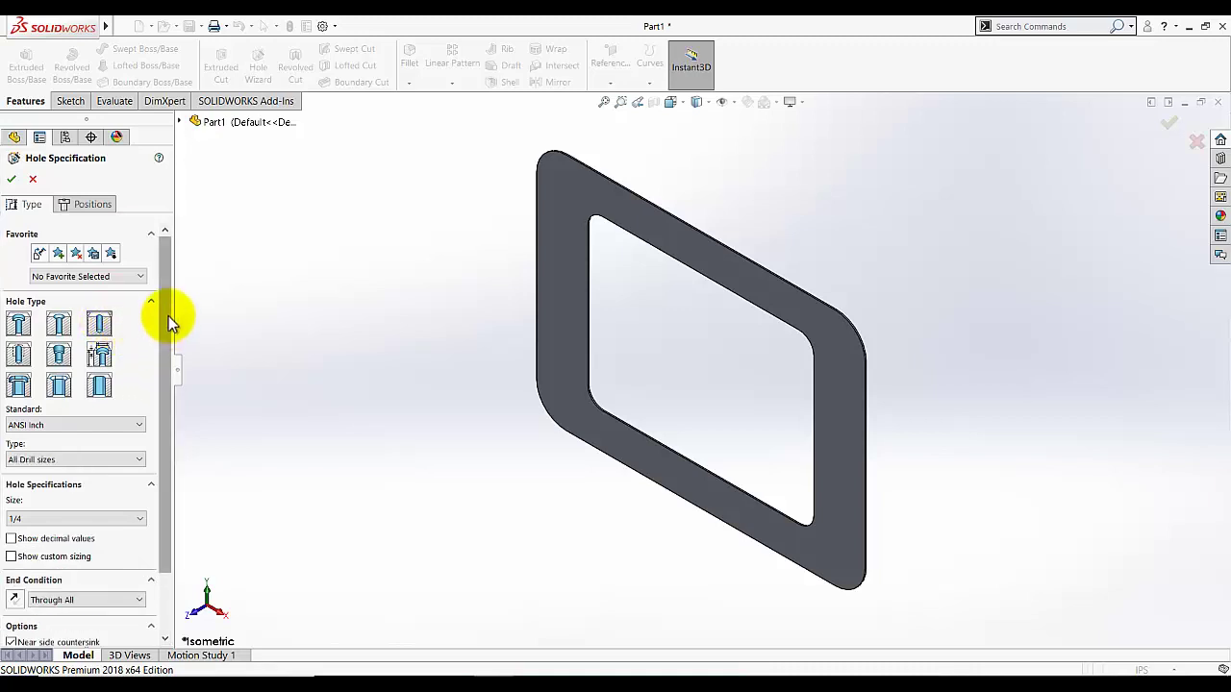
pyautogui.moveTo(169, 316); pyautogui.dragTo(169, 445)
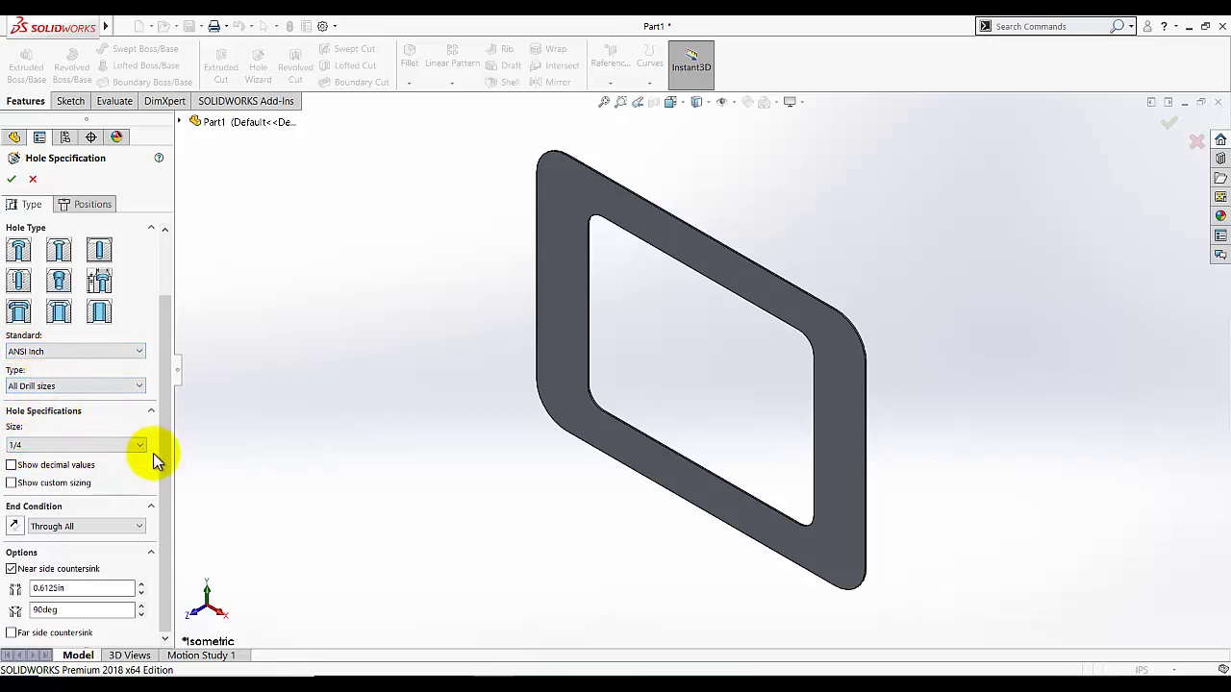
pyautogui.click(12, 484)
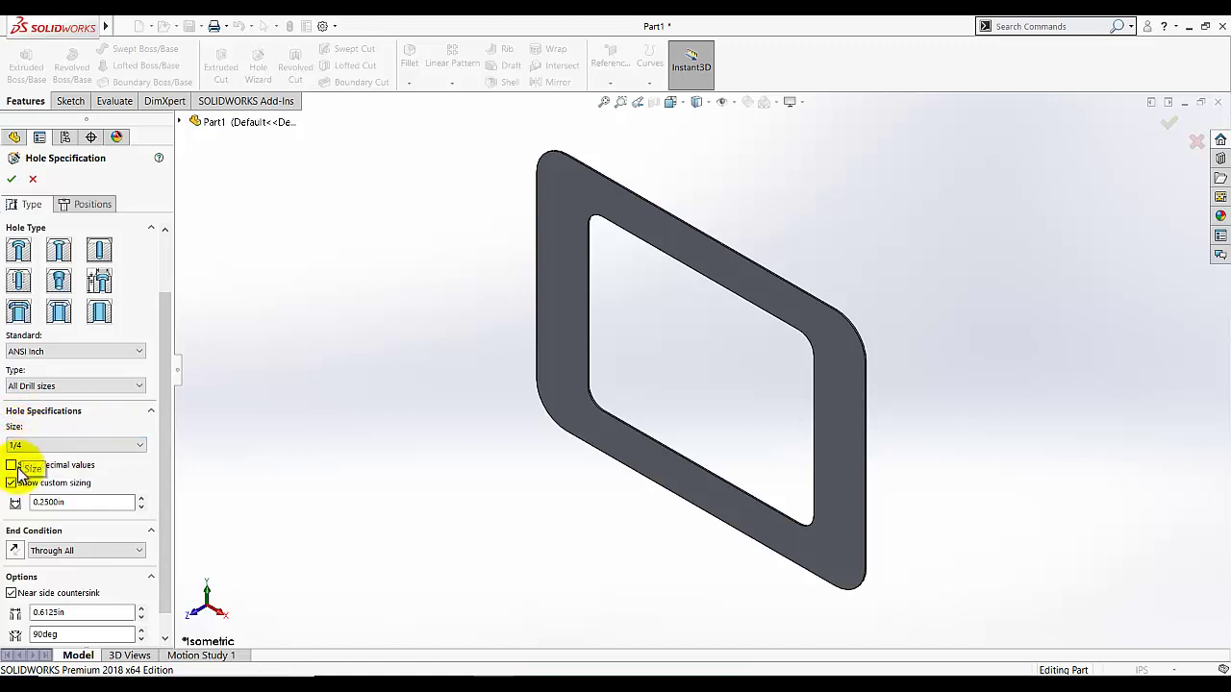
pyautogui.click(70, 502)
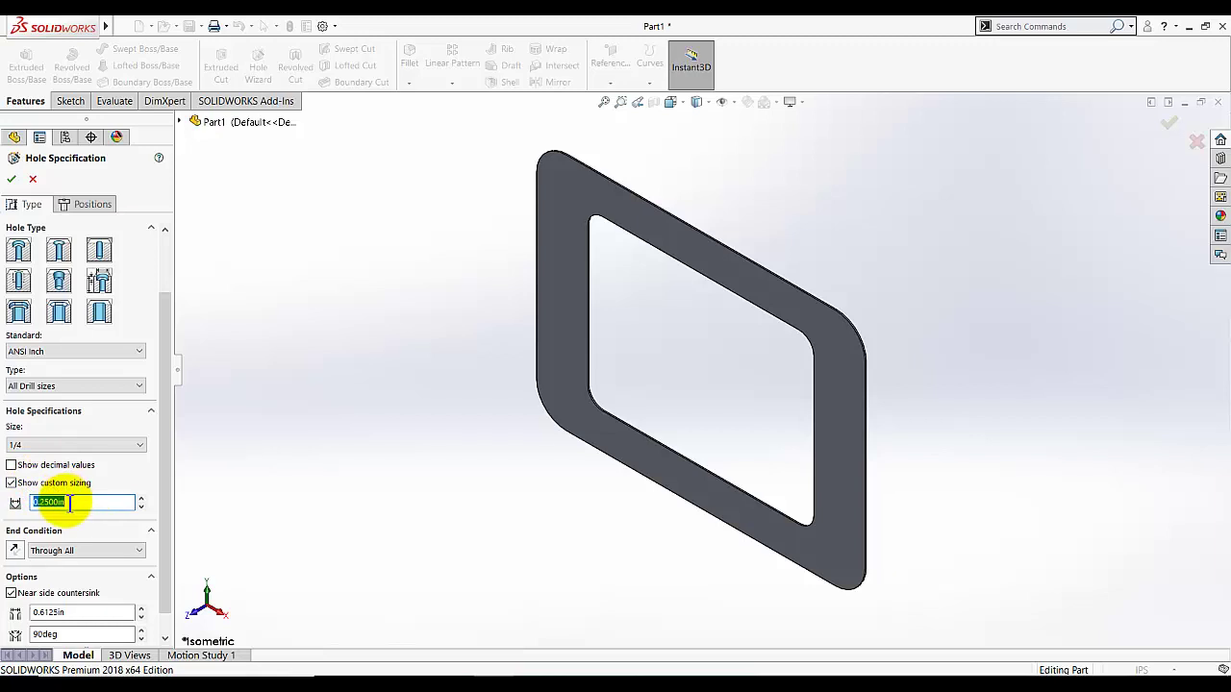
pyautogui.write('.4')
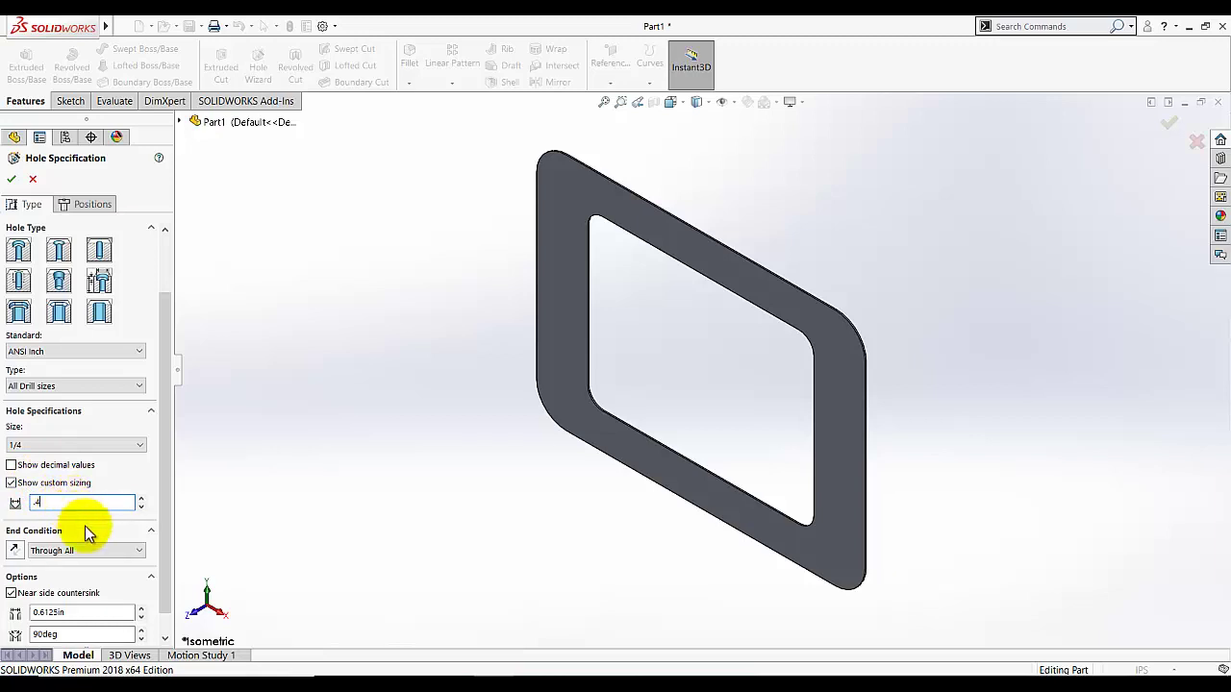
pyautogui.press('Return')
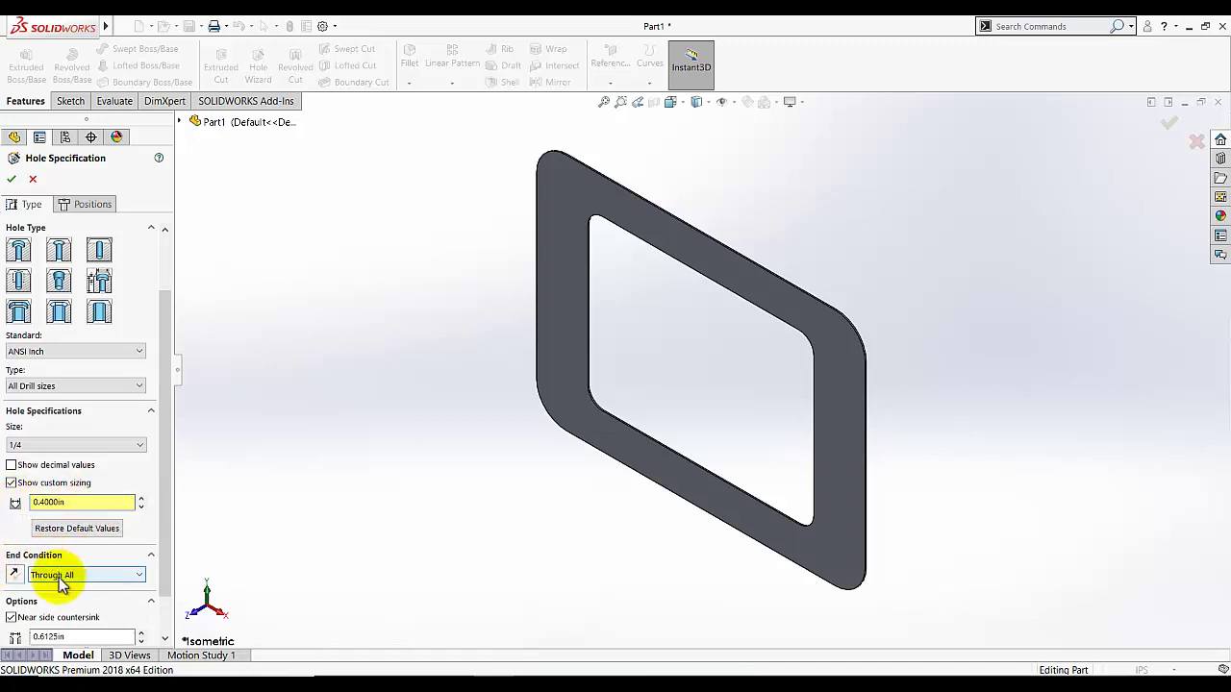
# Set the hole's end condition to Through All and pick the frame's front face for hole positioning, viewed head-on
pyautogui.click(127, 575)
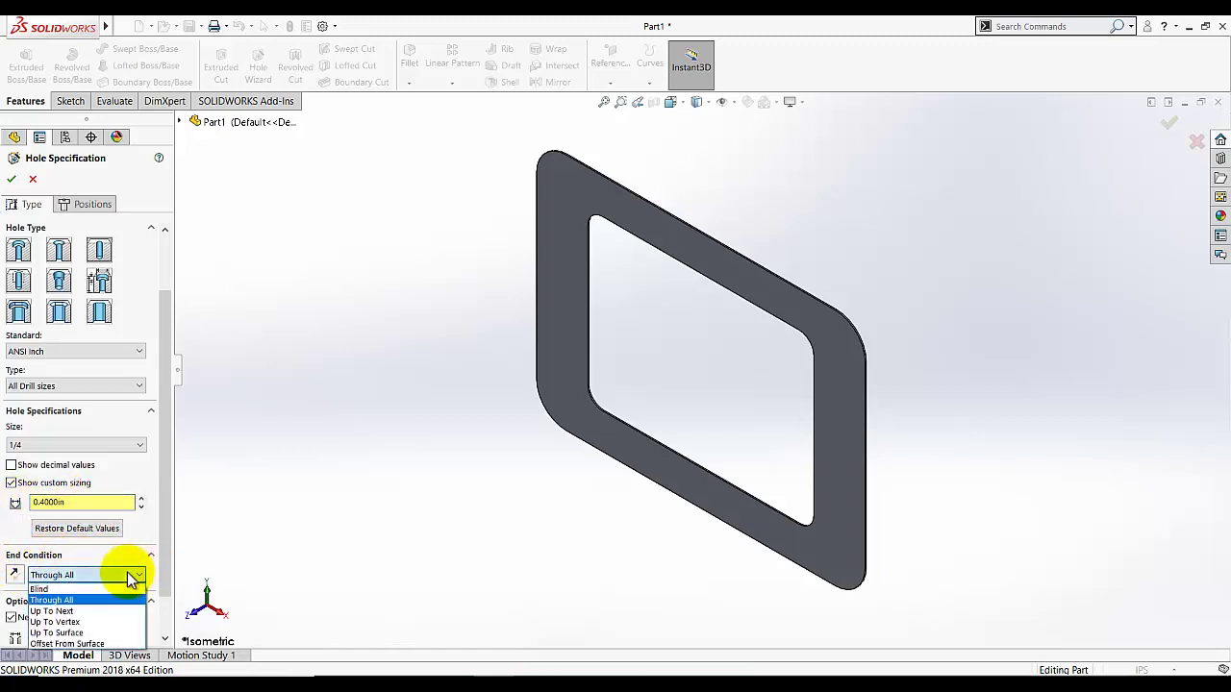
pyautogui.click(53, 601)
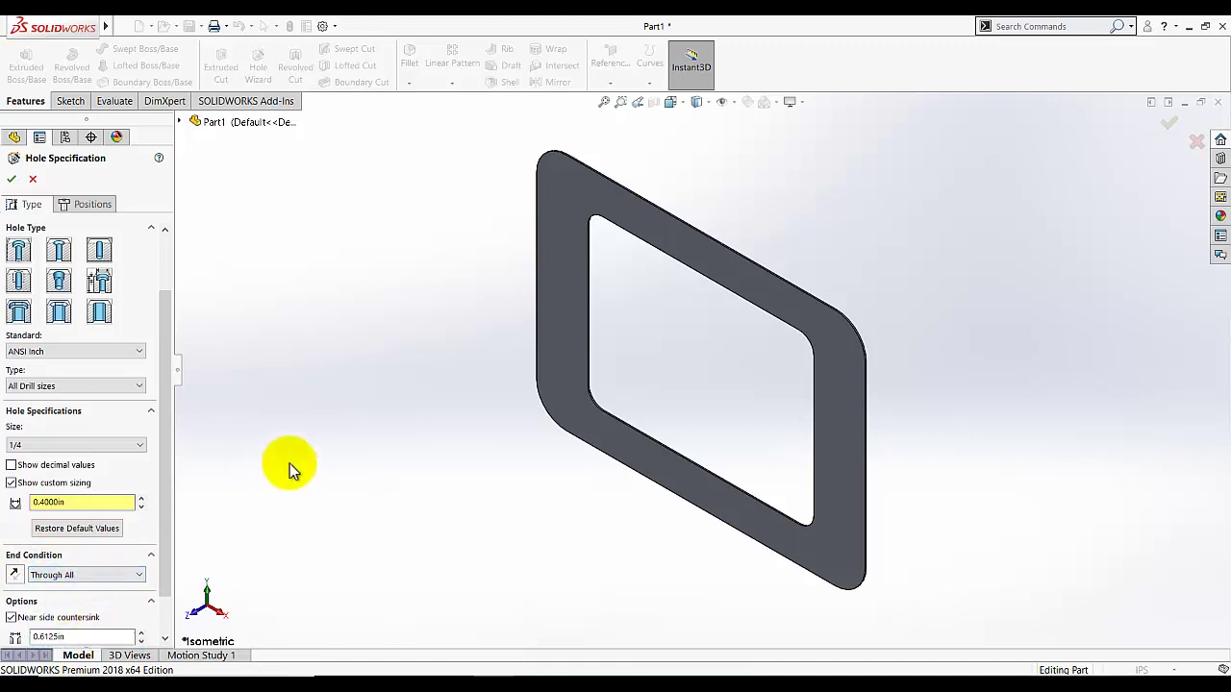
pyautogui.click(93, 205)
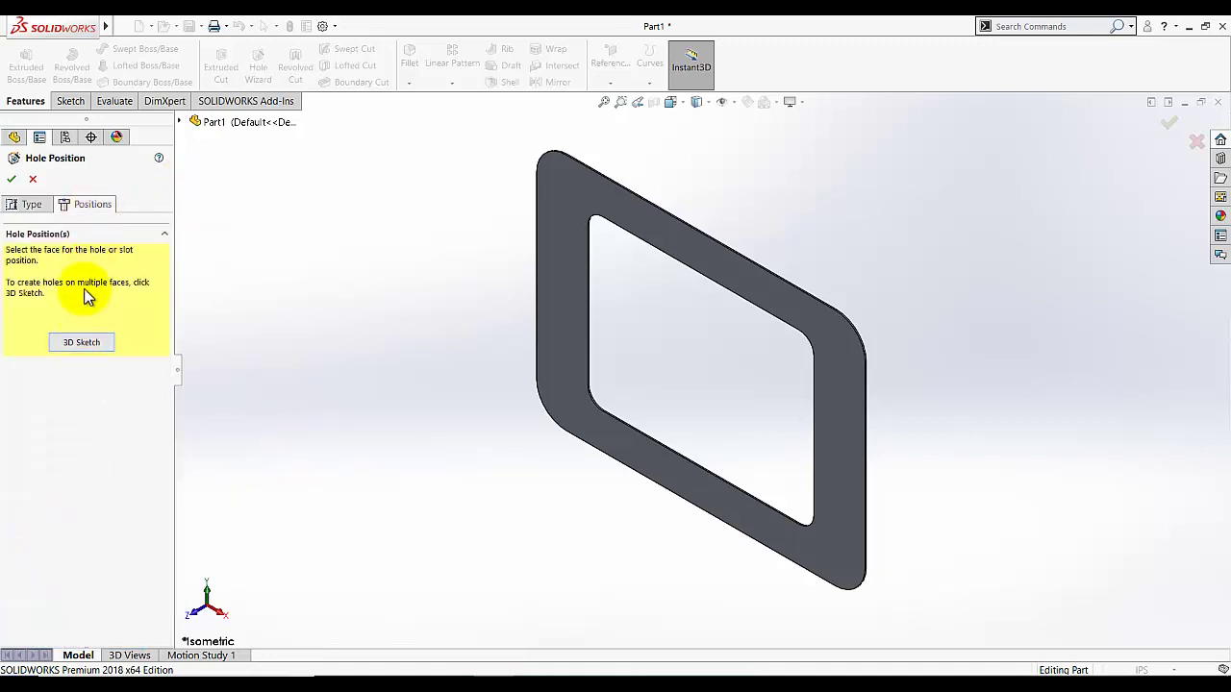
pyautogui.click(555, 187)
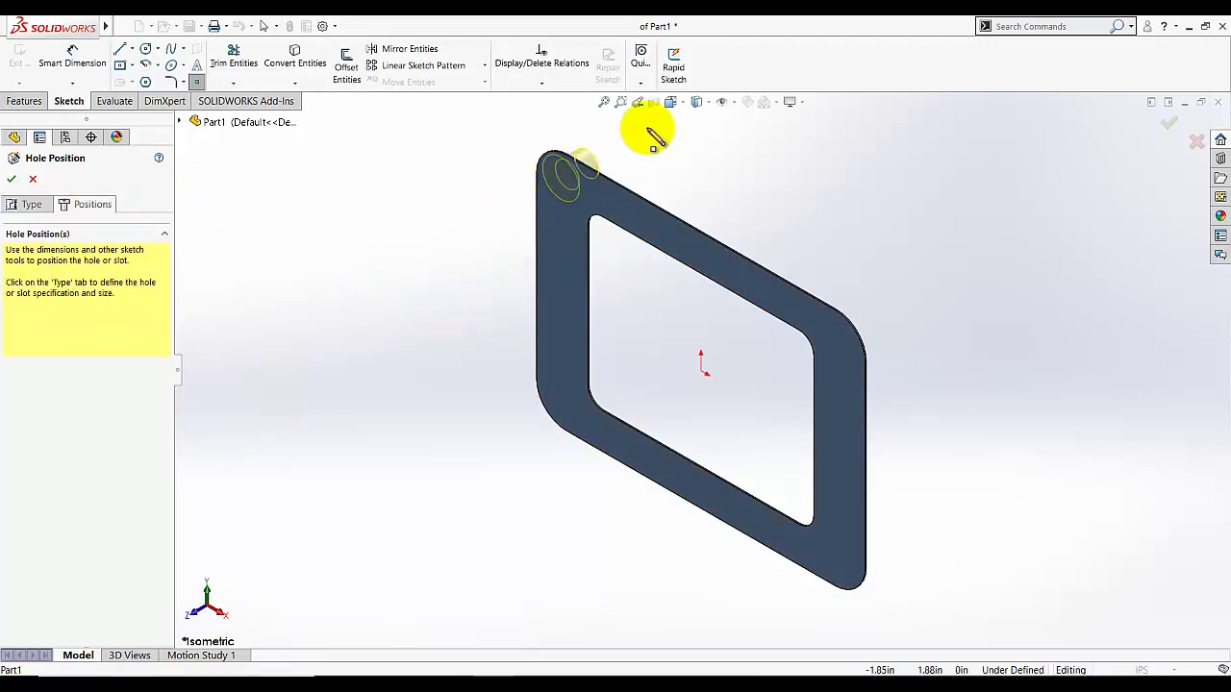
pyautogui.click(688, 104)
pyautogui.click(695, 102)
pyautogui.click(742, 151)
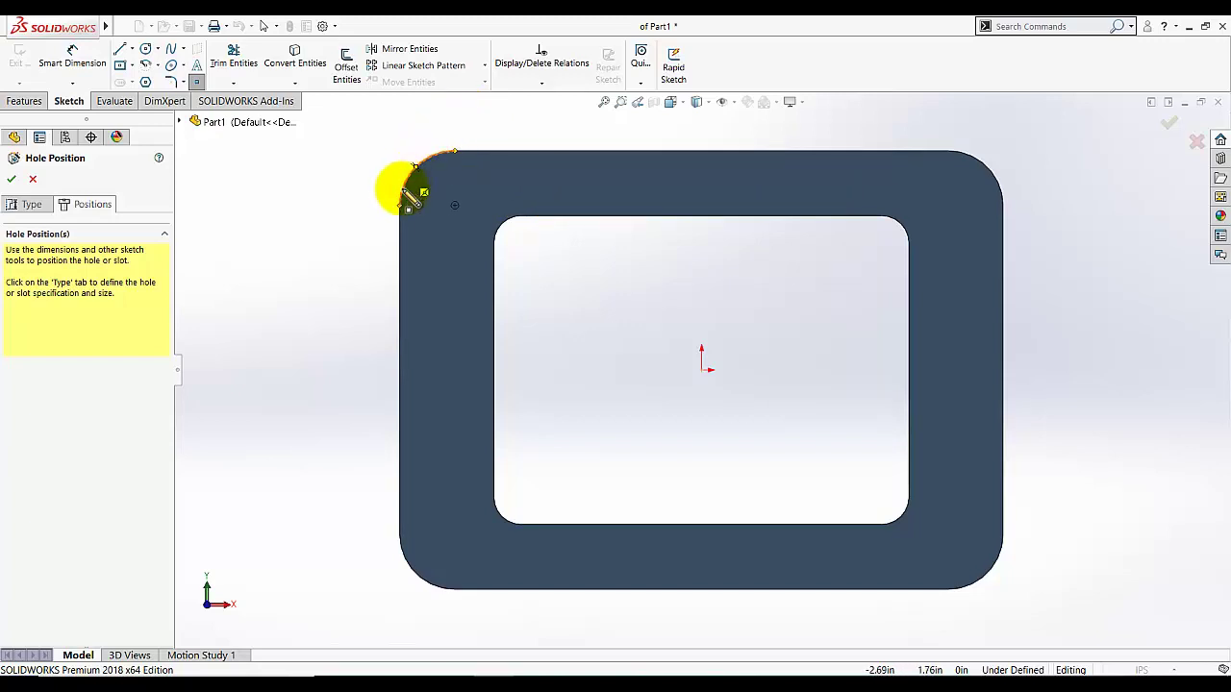
# Place a hole at the arc centre of each of the four outer corner fillets and complete the hole feature
pyautogui.click(440, 154)
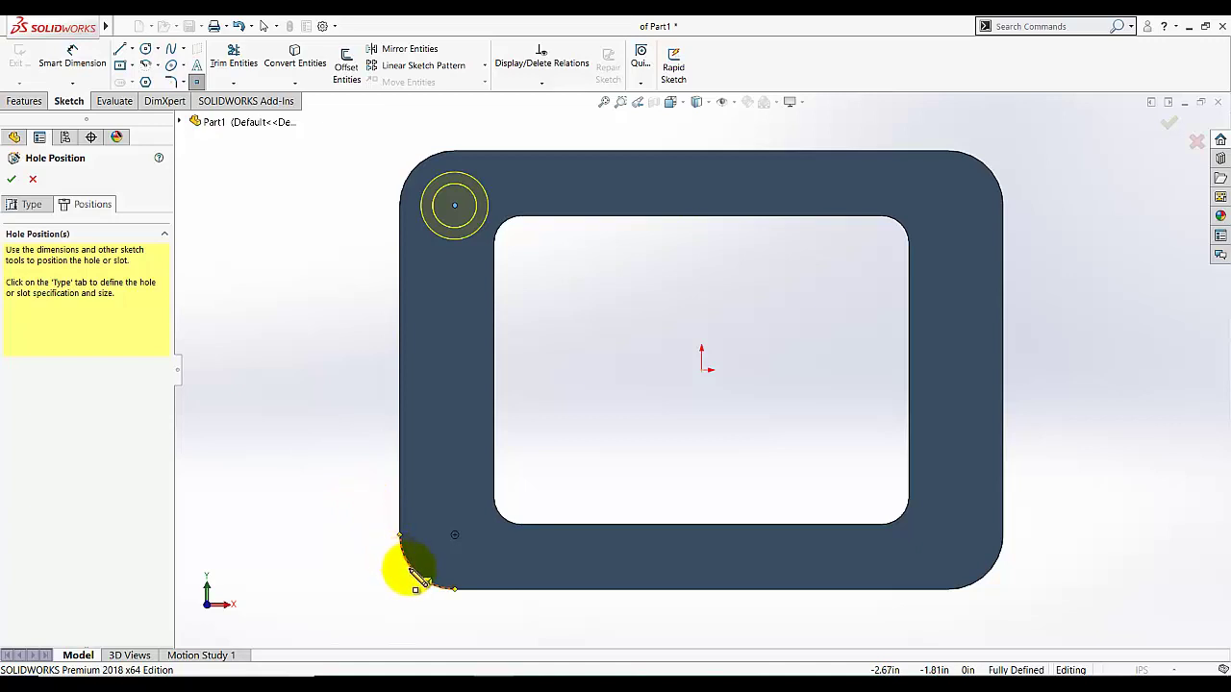
pyautogui.click(454, 537)
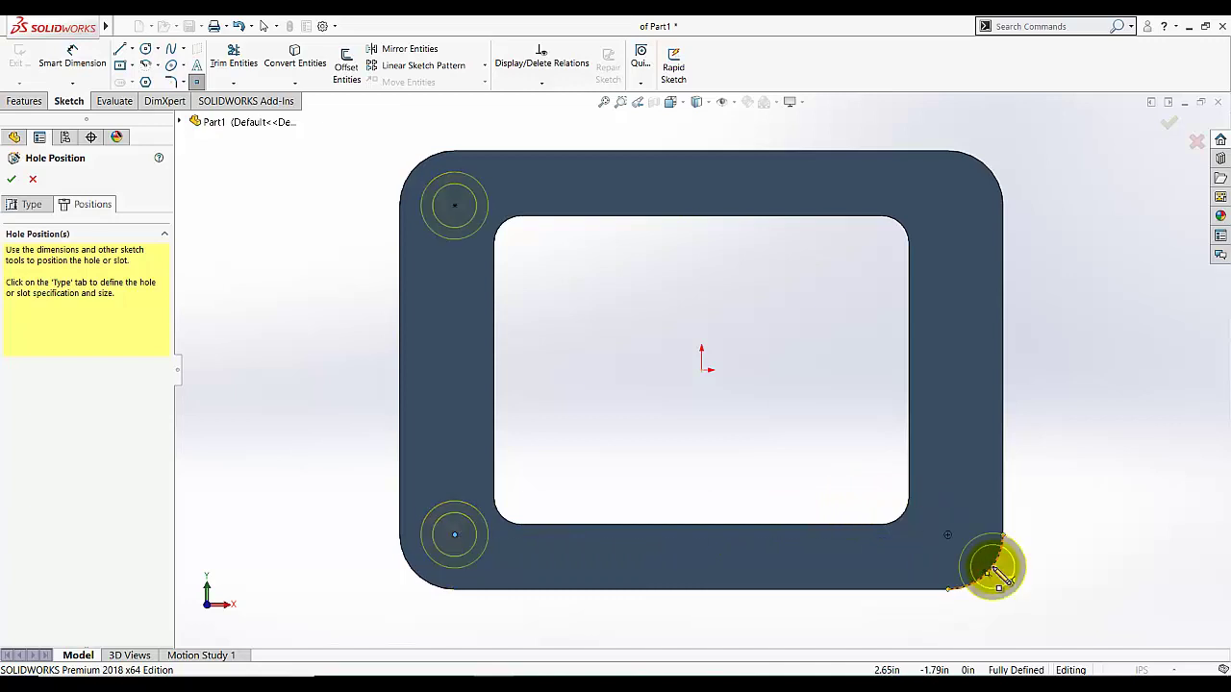
pyautogui.click(948, 535)
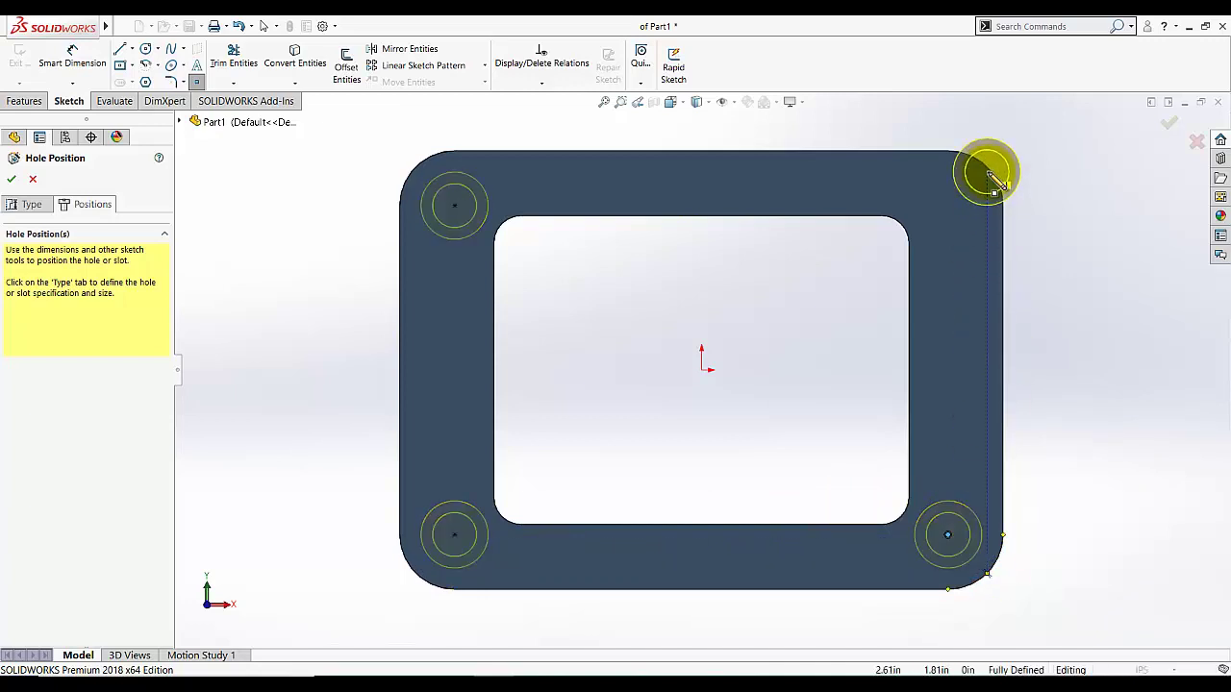
pyautogui.click(948, 206)
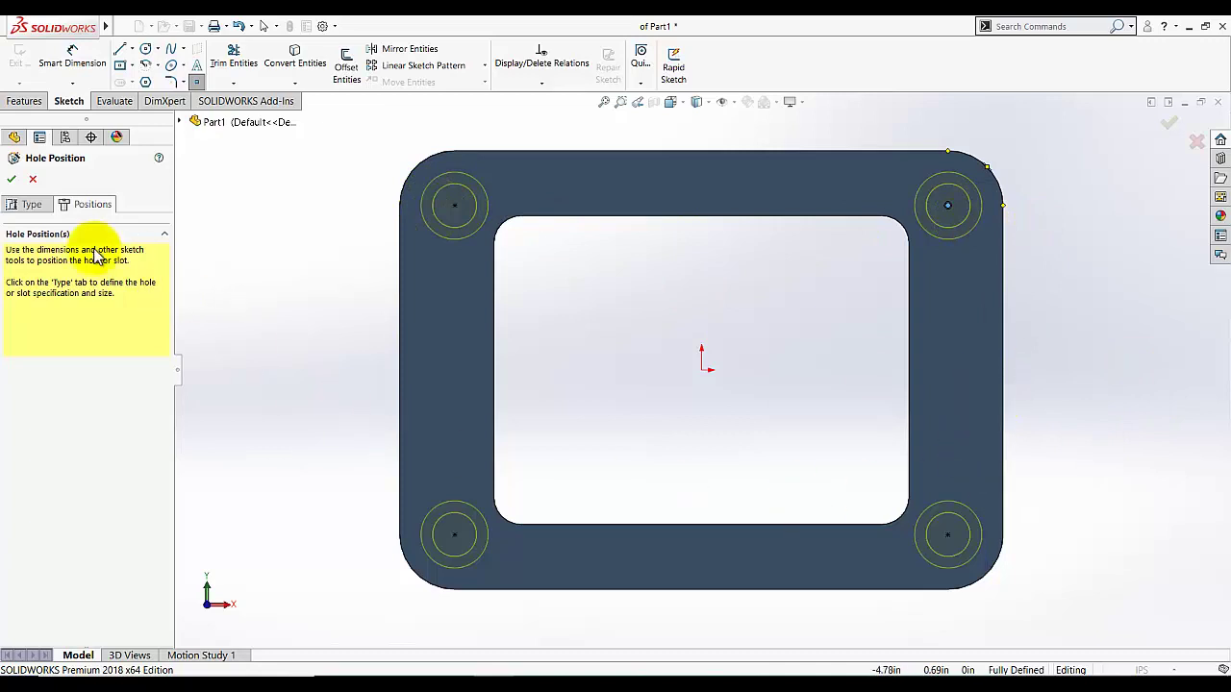
pyautogui.click(11, 179)
# Start a sketch on the frame's front face and draw a circle about 3.34 in in diameter centred on the origin
pyautogui.moveTo(278, 344); pyautogui.dragTo(301, 312, button='middle')
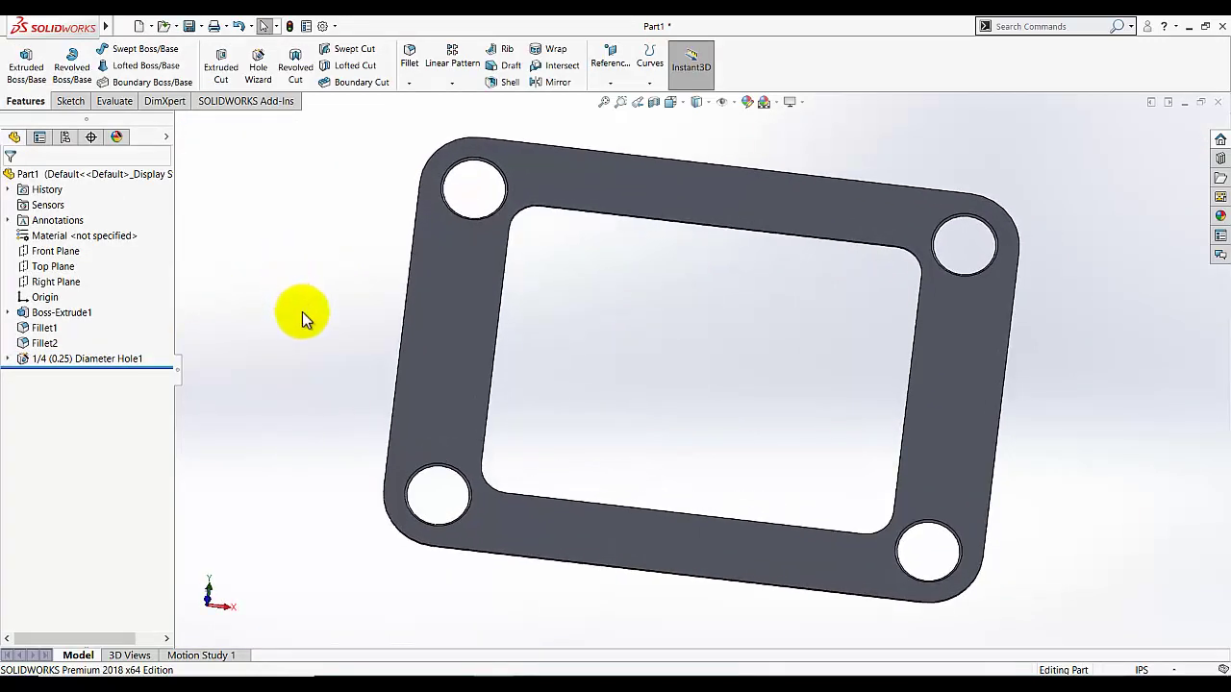
pyautogui.click(697, 102)
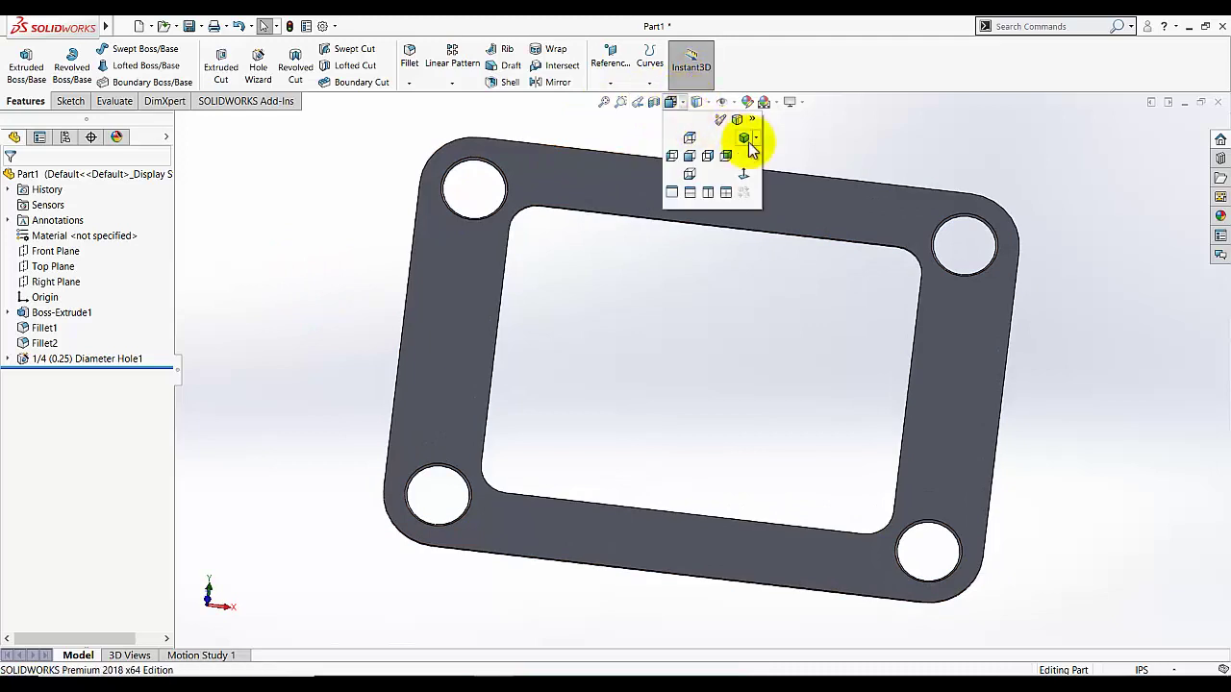
pyautogui.click(750, 138)
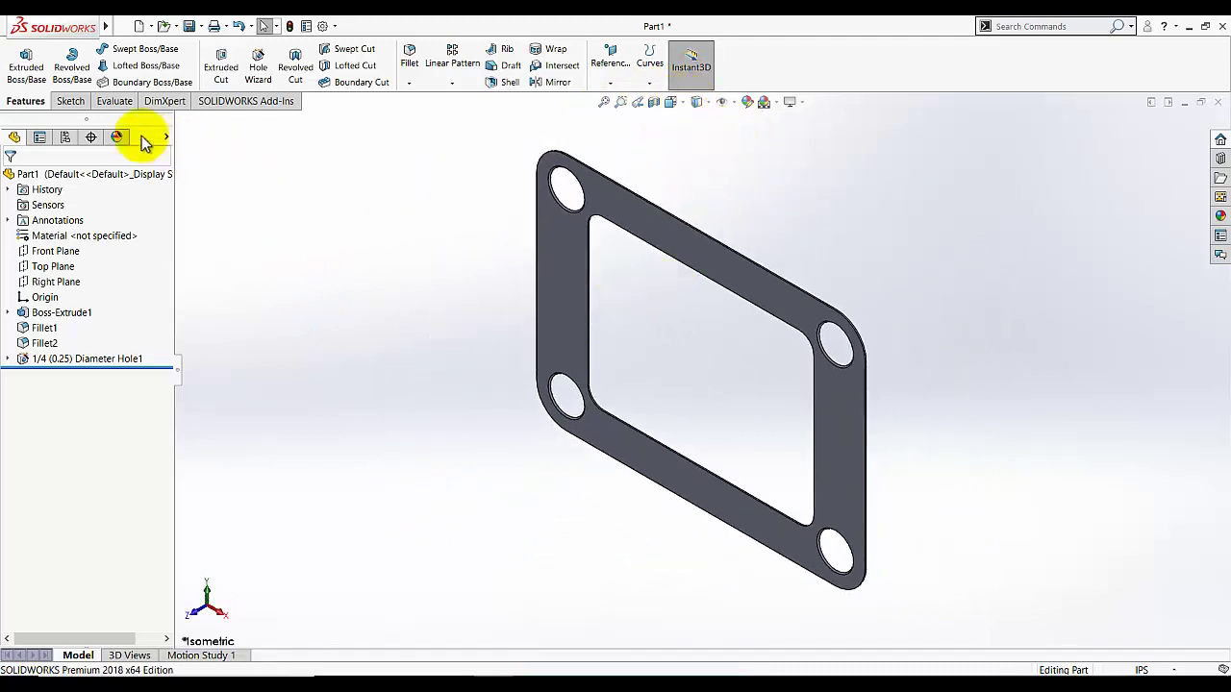
pyautogui.click(77, 106)
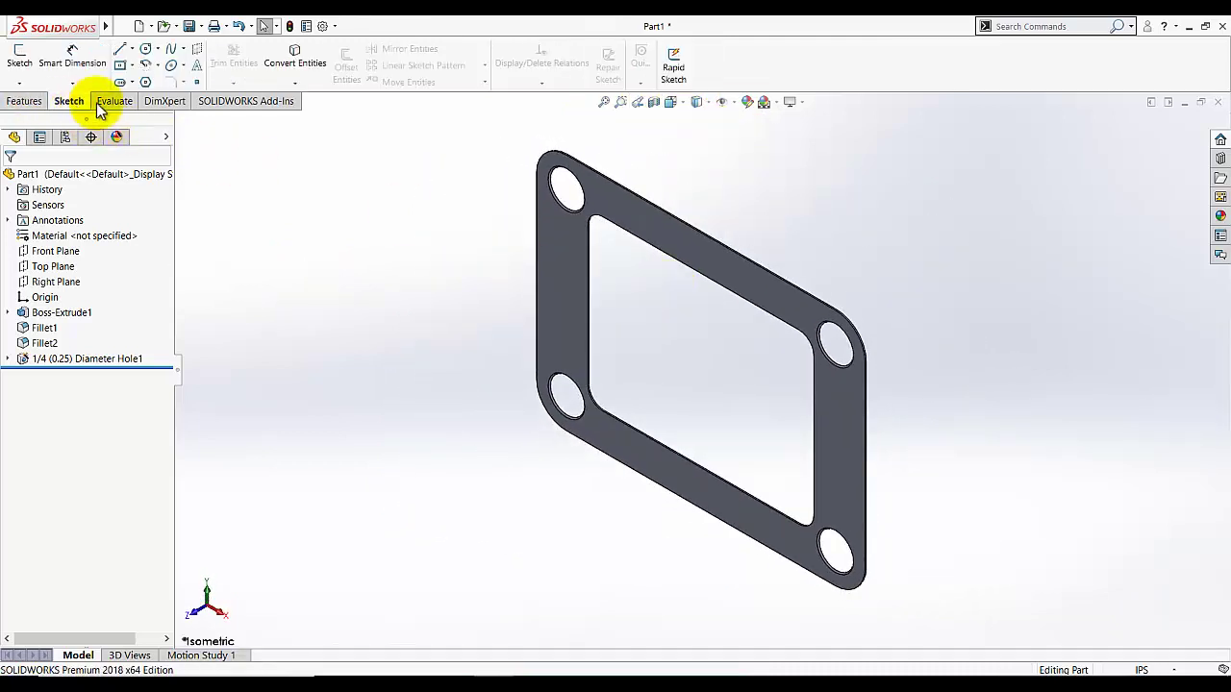
pyautogui.click(19, 55)
pyautogui.click(578, 239)
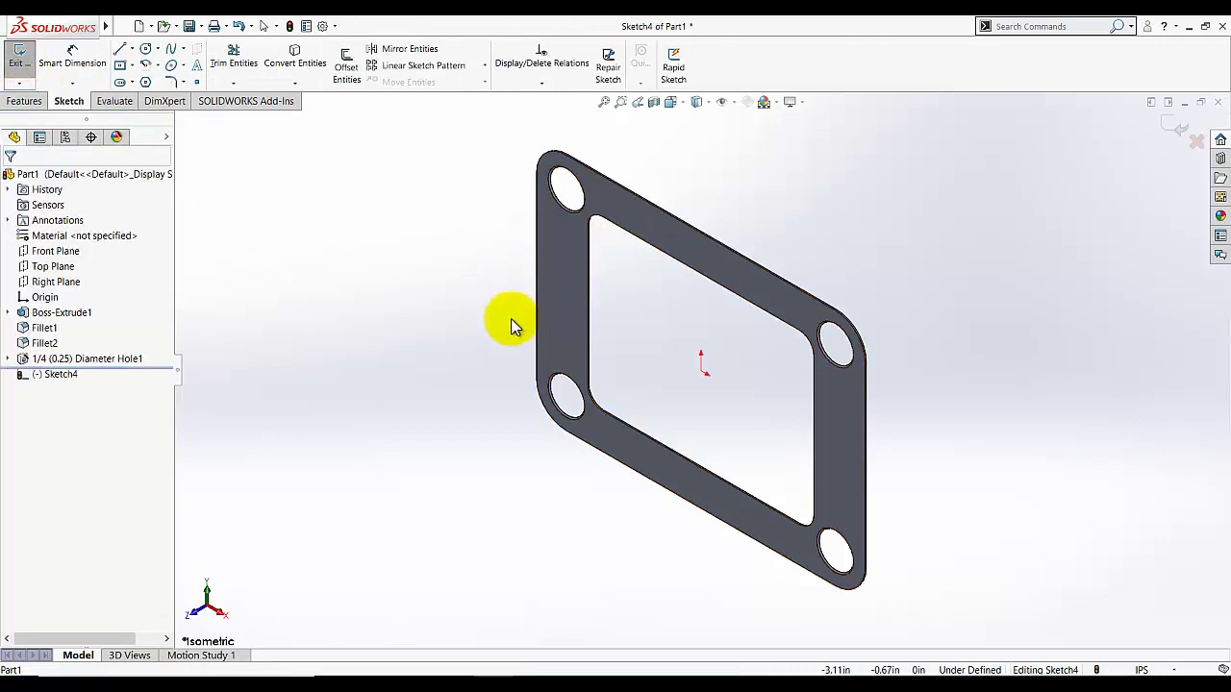
pyautogui.click(671, 101)
pyautogui.click(748, 134)
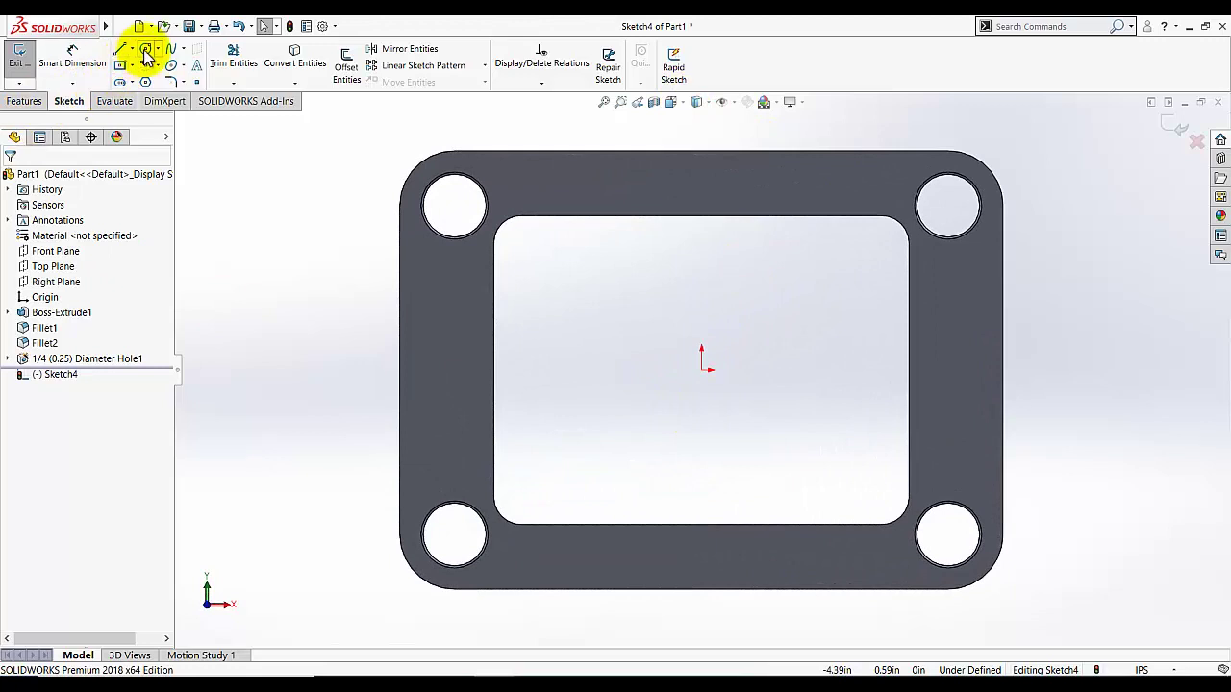
pyautogui.click(146, 50)
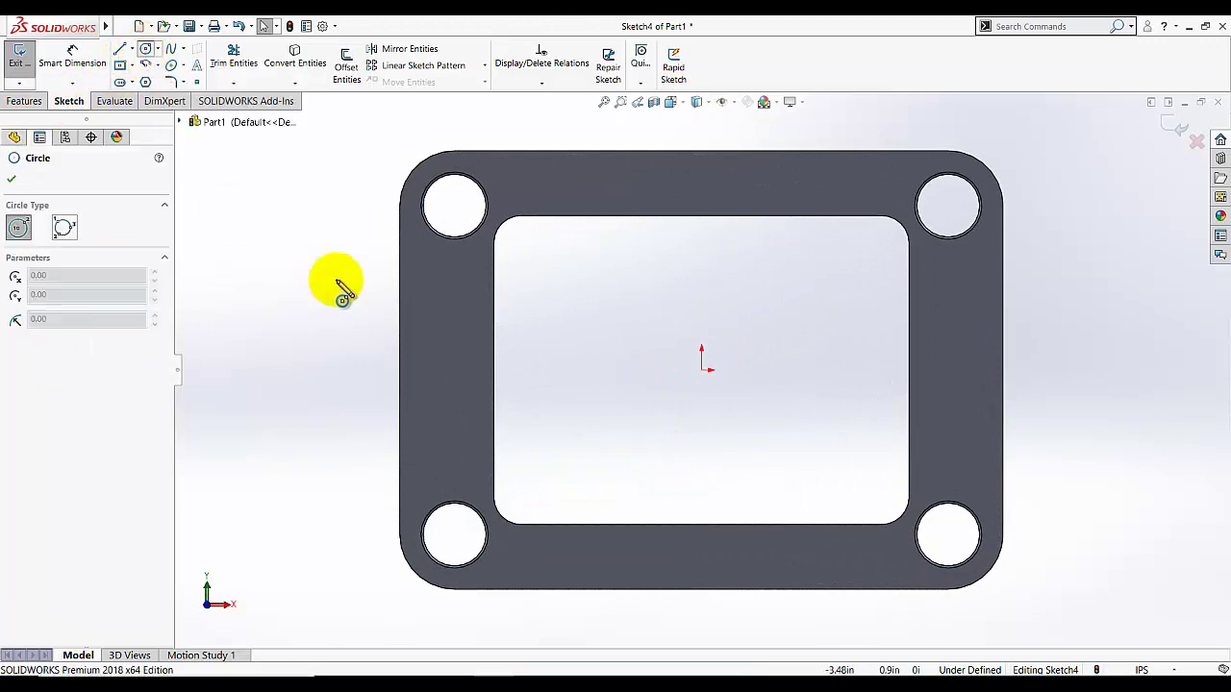
pyautogui.click(701, 371)
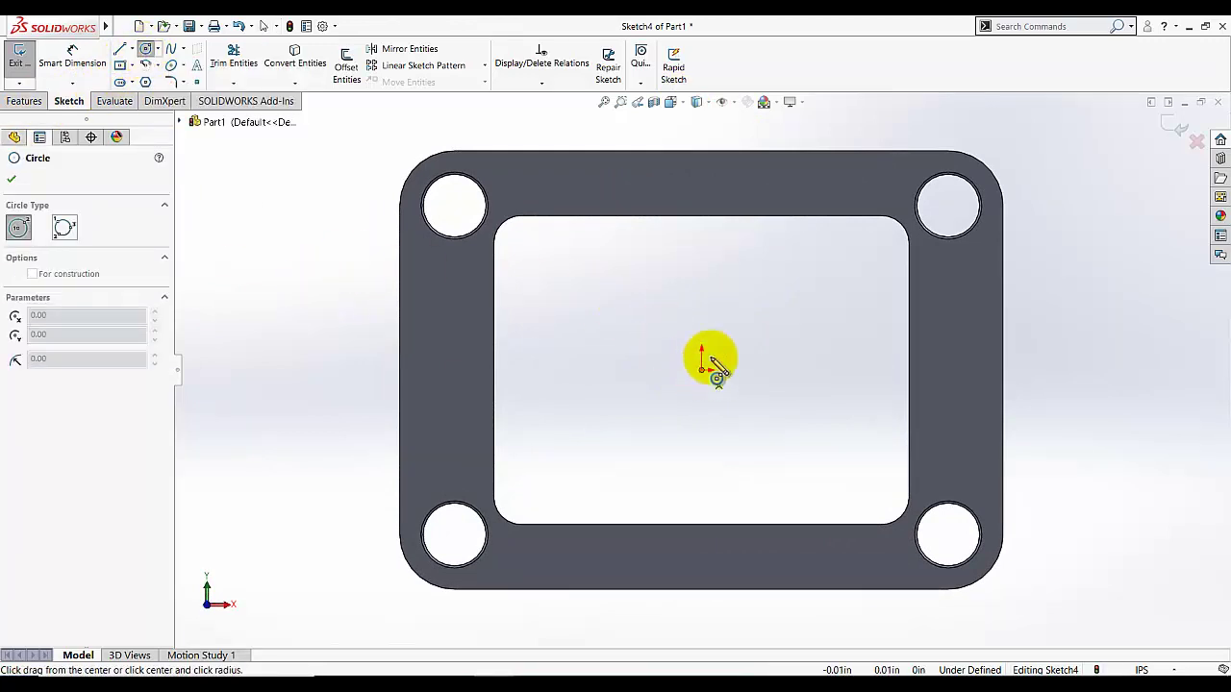
pyautogui.click(720, 187)
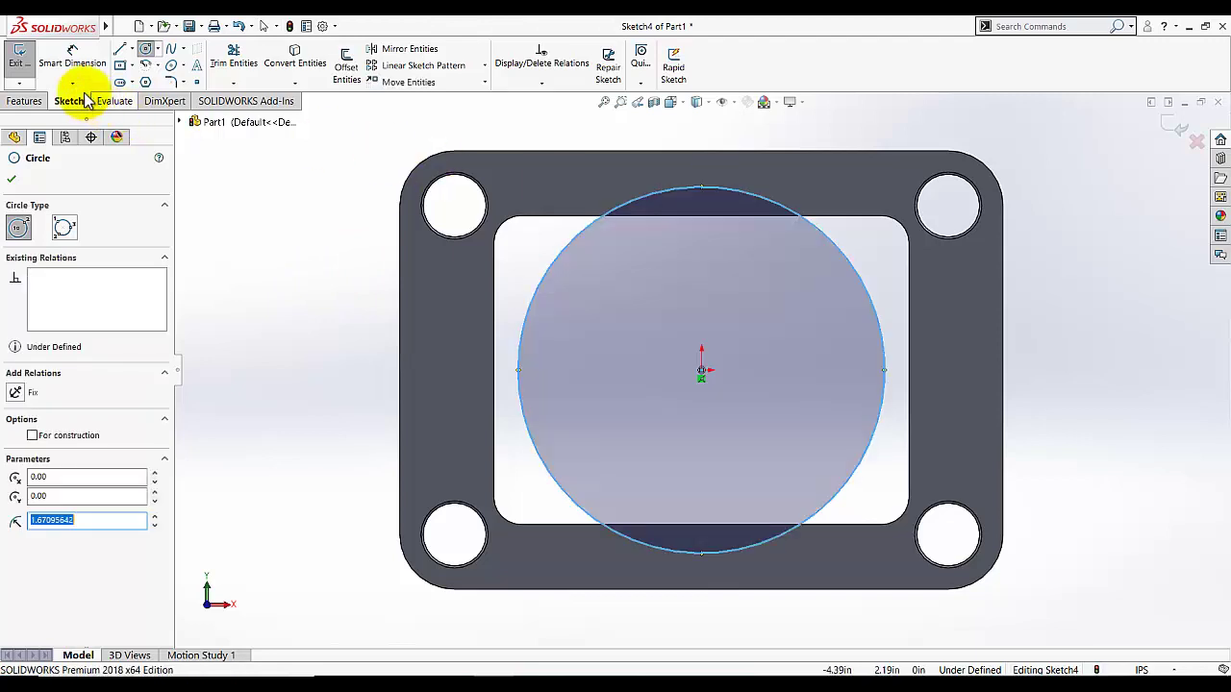
# Dimension the circle's diameter to 3.150 in and exit the sketch
pyautogui.click(73, 58)
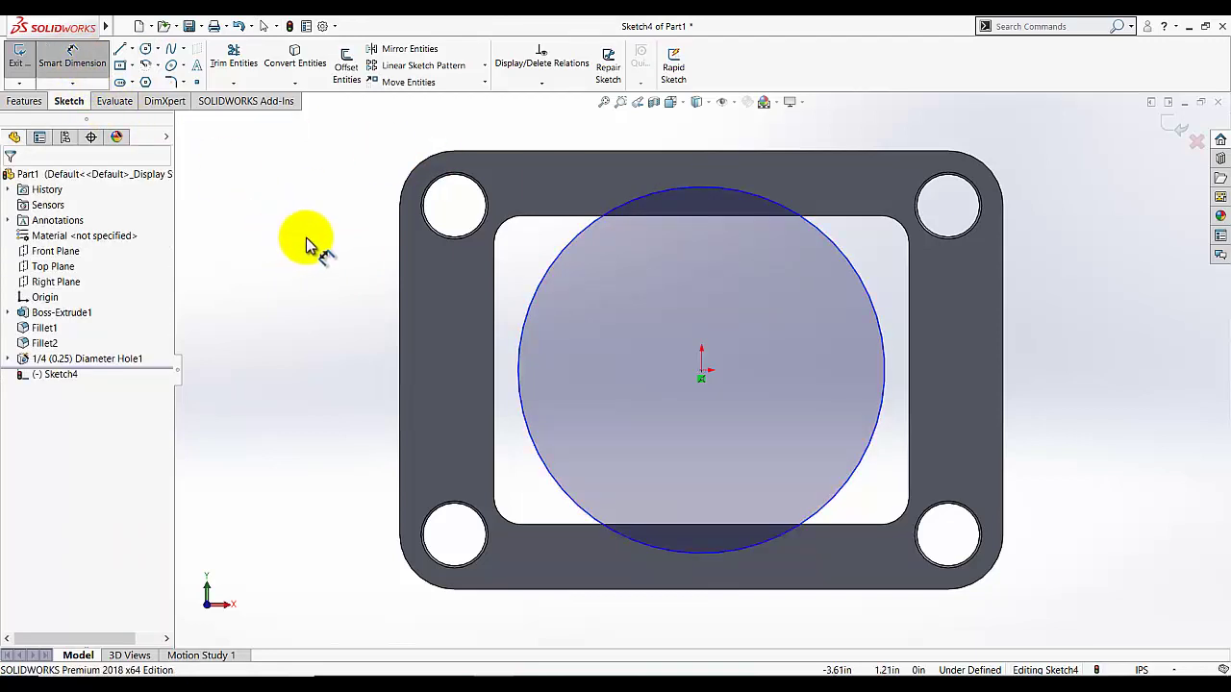
pyautogui.click(723, 187)
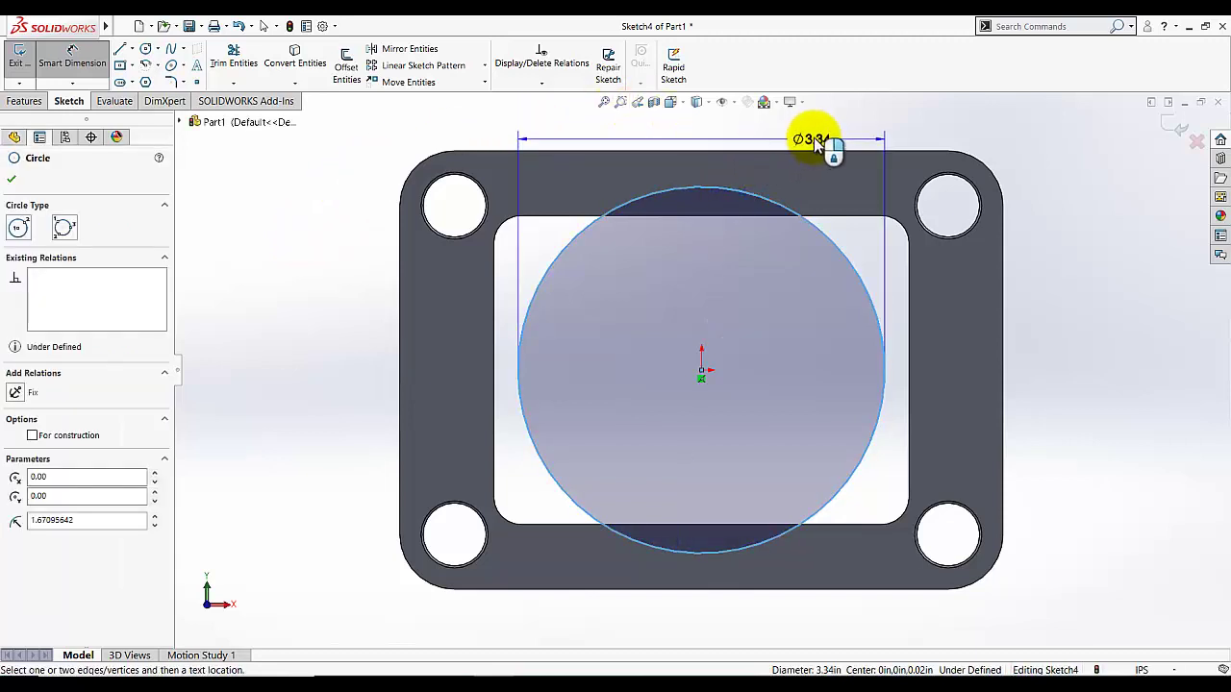
pyautogui.click(822, 140)
pyautogui.write('3.150')
pyautogui.press('Return')
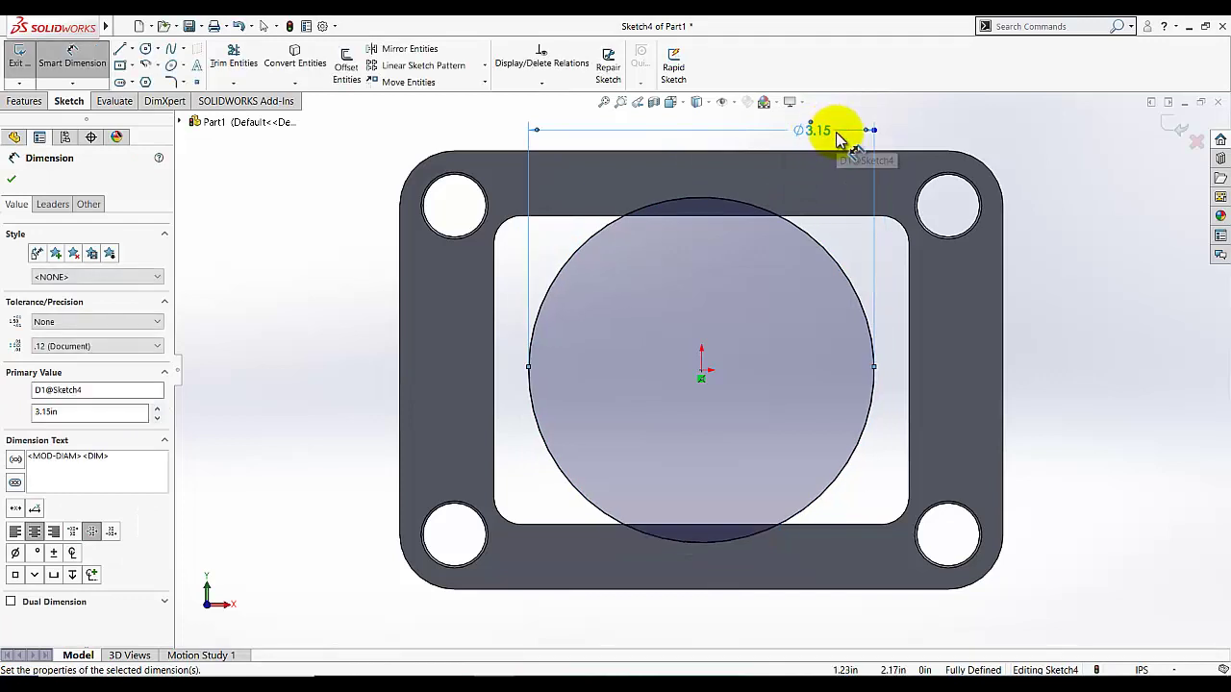
pyautogui.click(16, 67)
# Cut the circle sketch through the frame with an Extruded Cut set to Through All
pyautogui.moveTo(302, 256); pyautogui.dragTo(170, 198, button='middle')
pyautogui.click(23, 101)
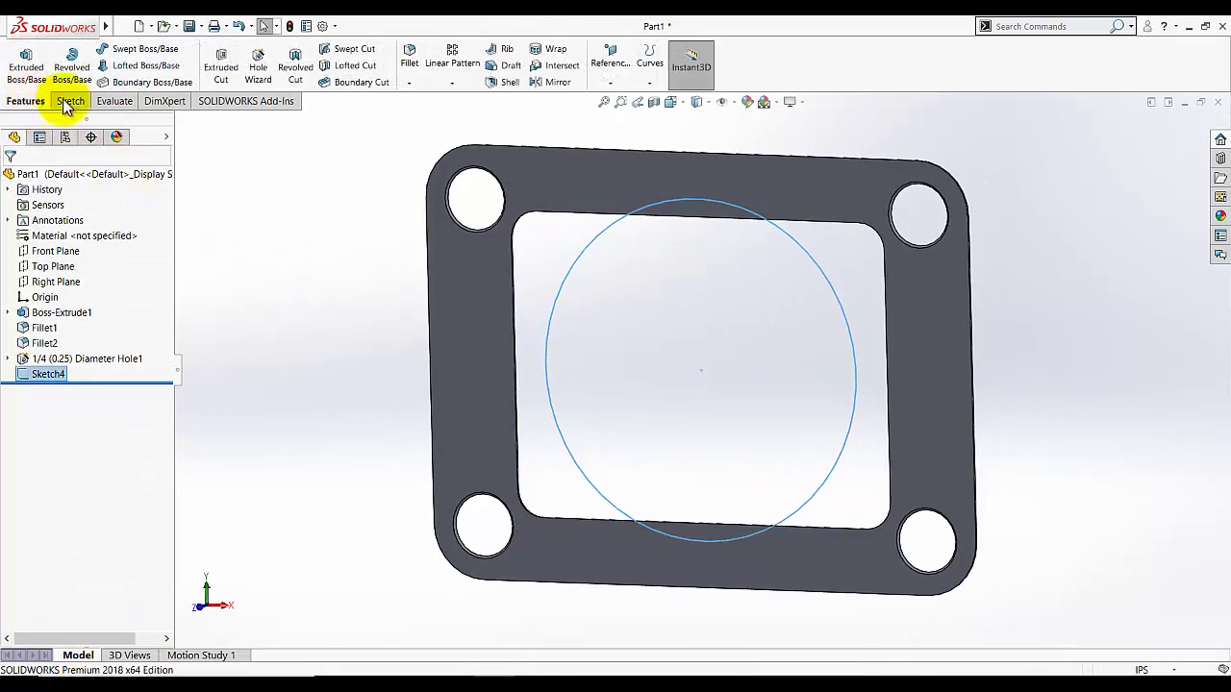
pyautogui.click(224, 75)
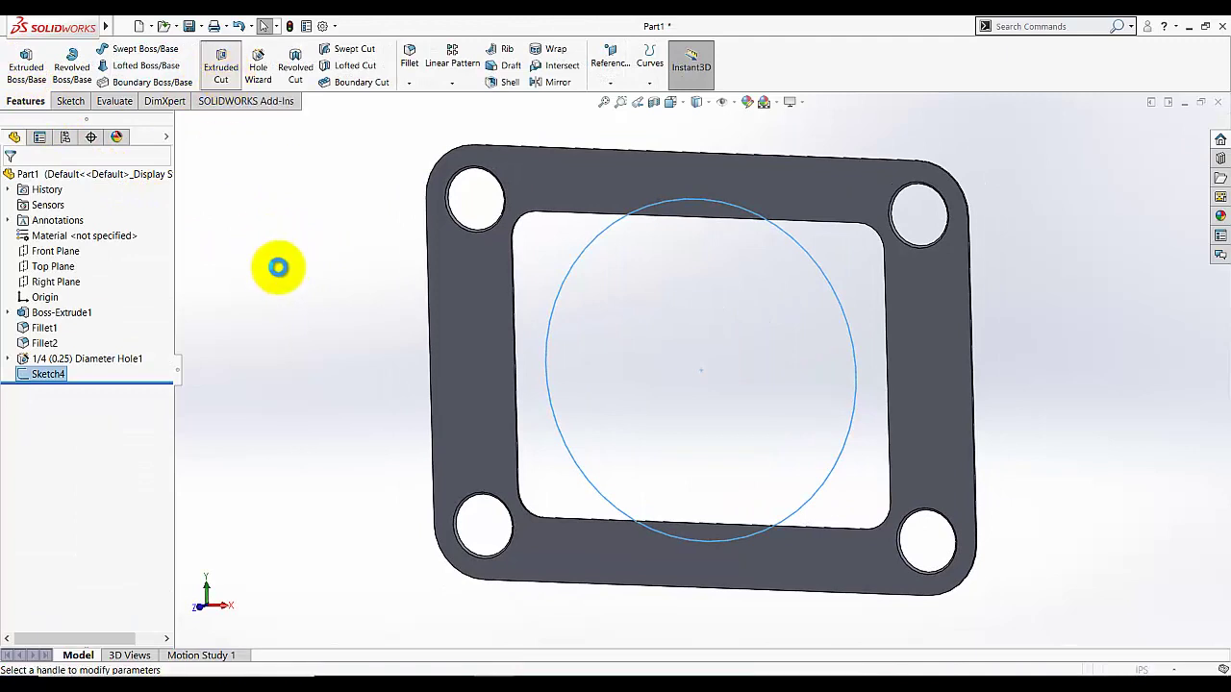
pyautogui.click(95, 268)
pyautogui.click(87, 288)
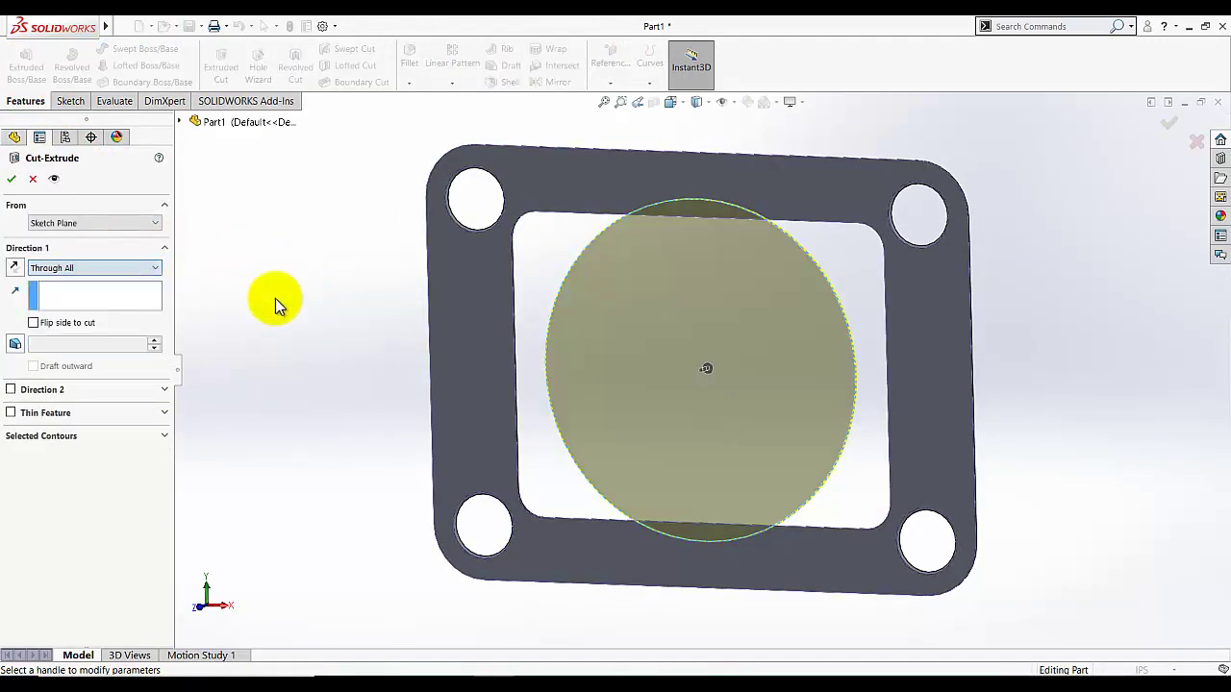
pyautogui.moveTo(302, 308); pyautogui.dragTo(258, 371, button='middle')
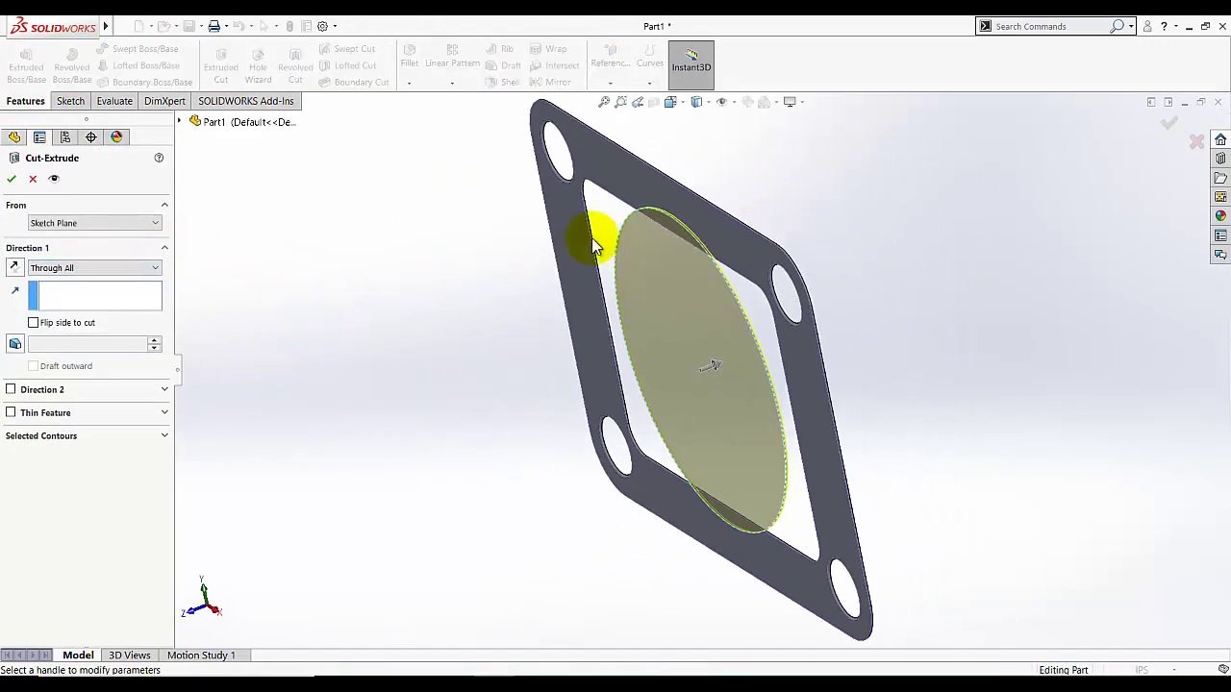
pyautogui.scroll(-3, 630, 227)
pyautogui.moveTo(817, 187); pyautogui.dragTo(765, 254, button='middle')
pyautogui.click(12, 179)
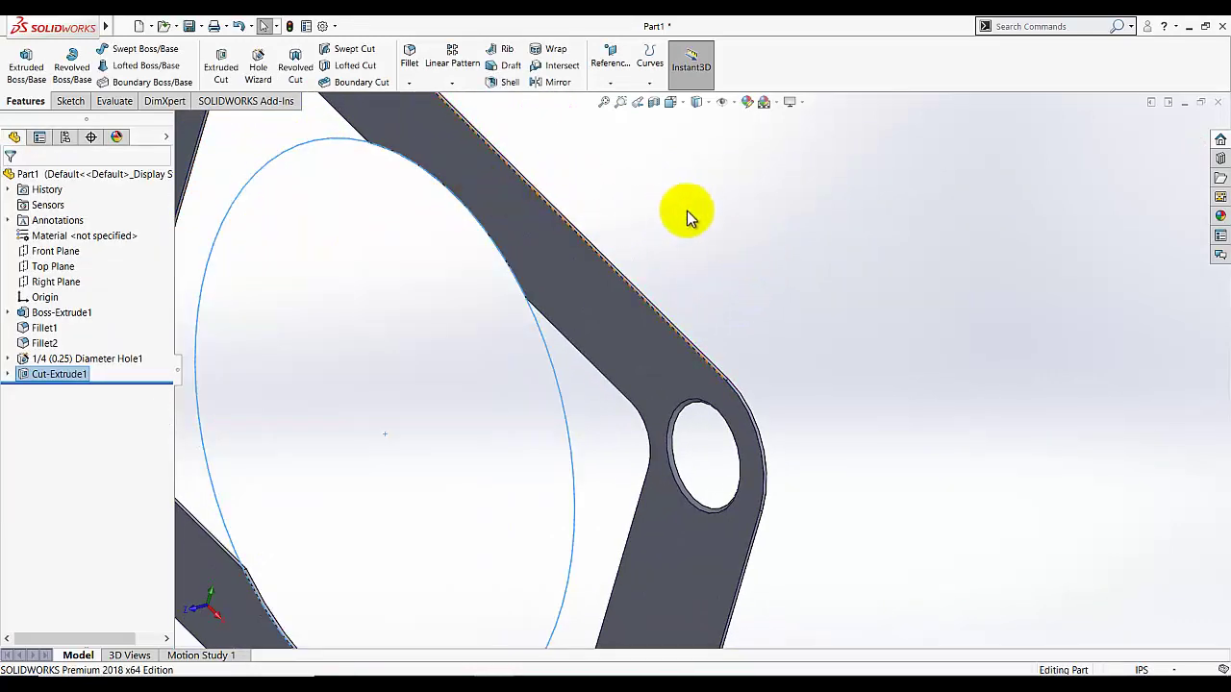
# In isometric view, open the part's material editor and expand the Plastics category under SOLIDWORKS Materials
pyautogui.press('f')
pyautogui.click(670, 102)
pyautogui.click(755, 137)
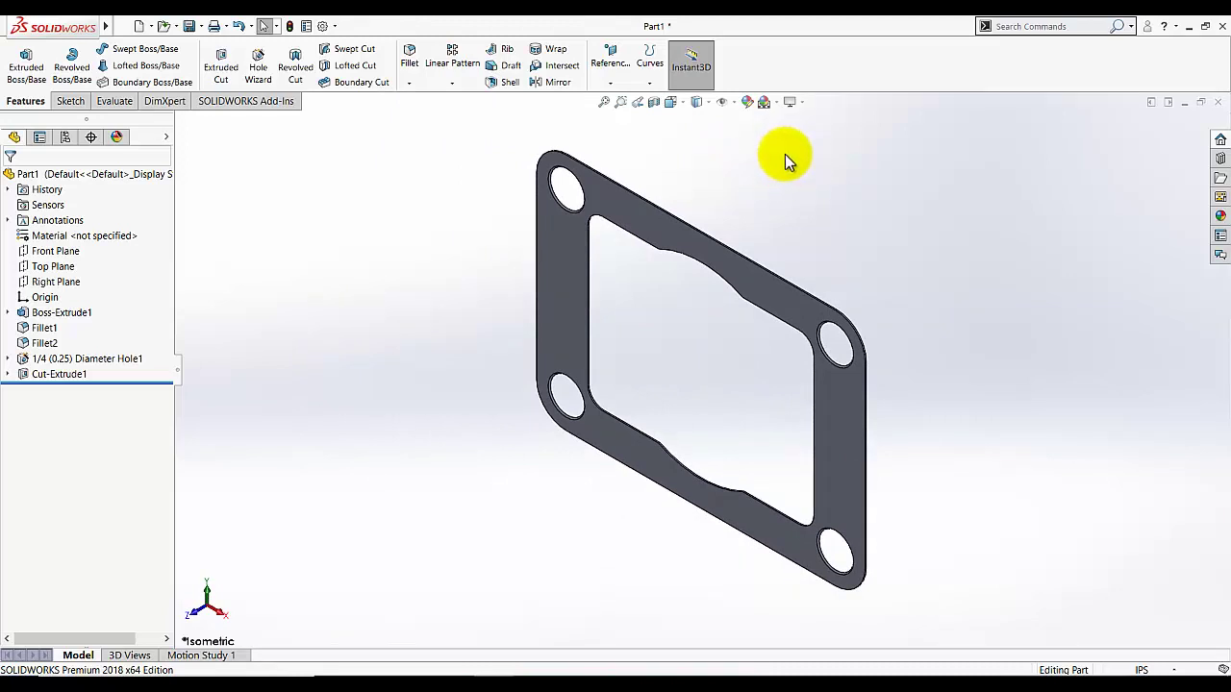
pyautogui.rightClick(126, 237)
pyautogui.click(173, 239)
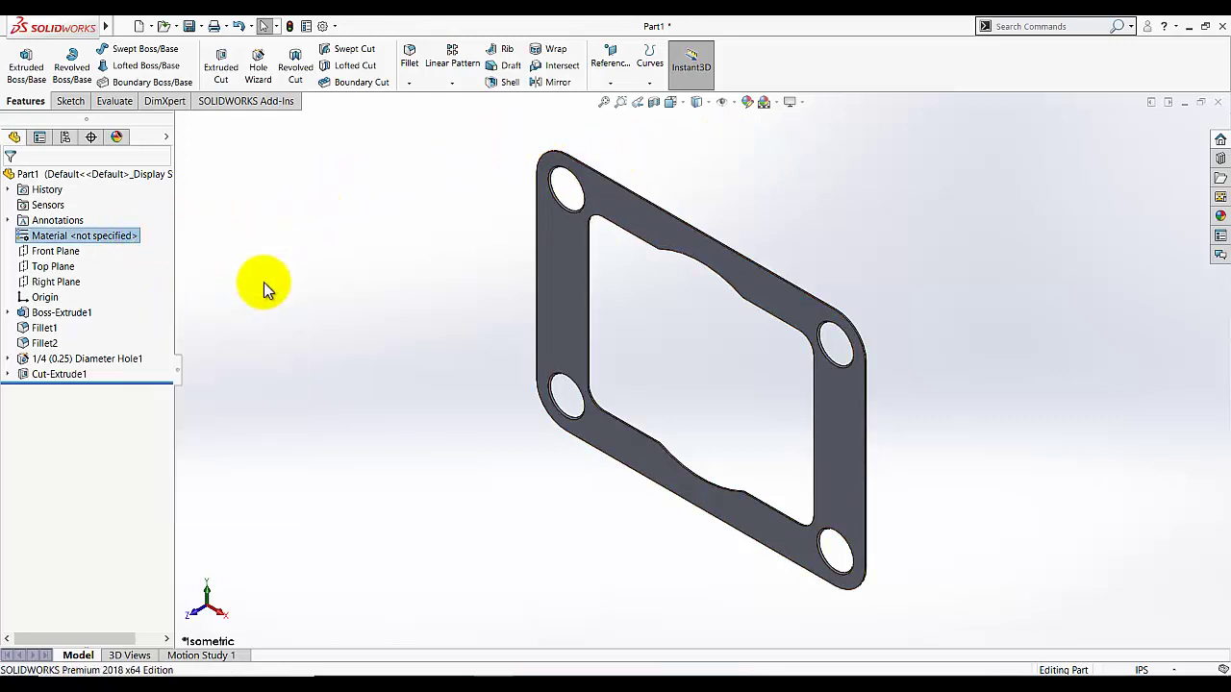
pyautogui.click(347, 147)
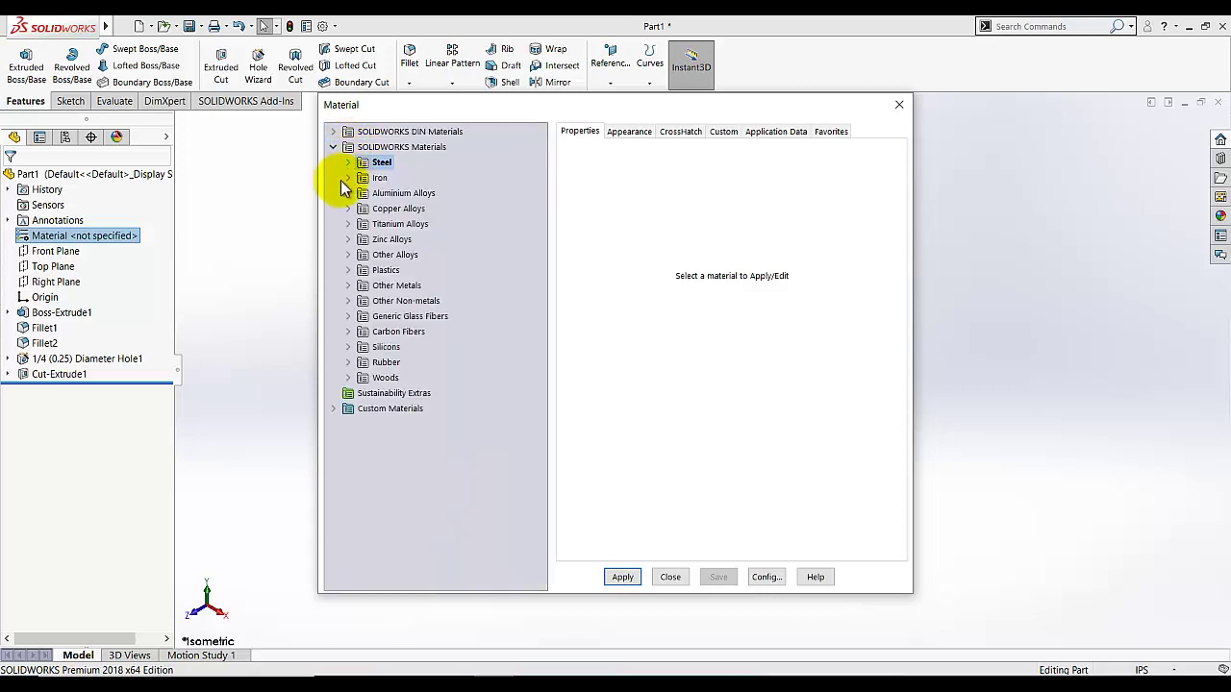
pyautogui.click(354, 269)
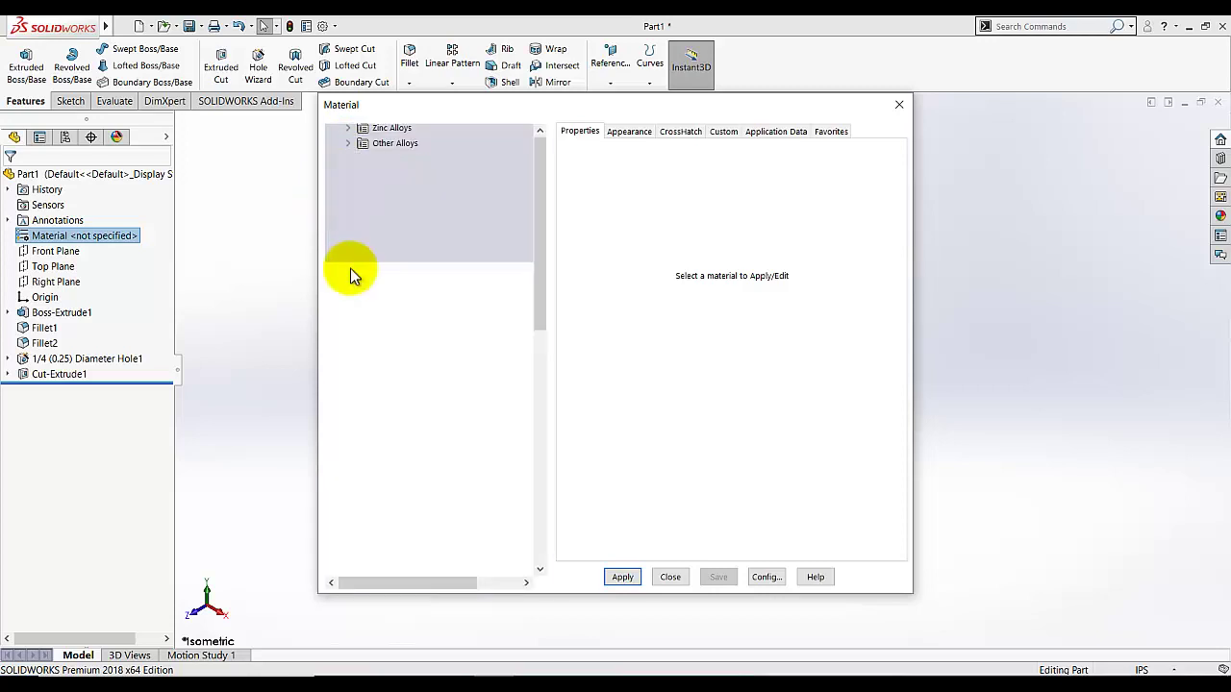
# Look through the Plastics materials for a suitable gasket material, checking the properties of Nylon 101 and Very Low Density PE (SS)
pyautogui.click(393, 270)
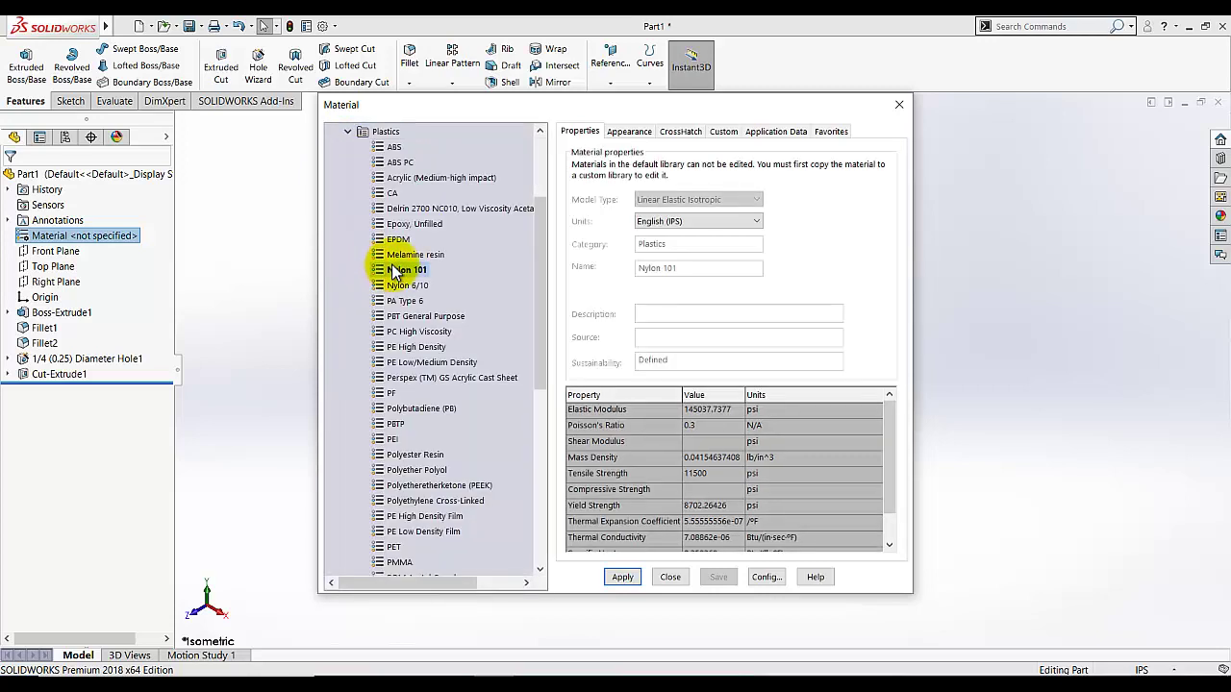
pyautogui.press('v')
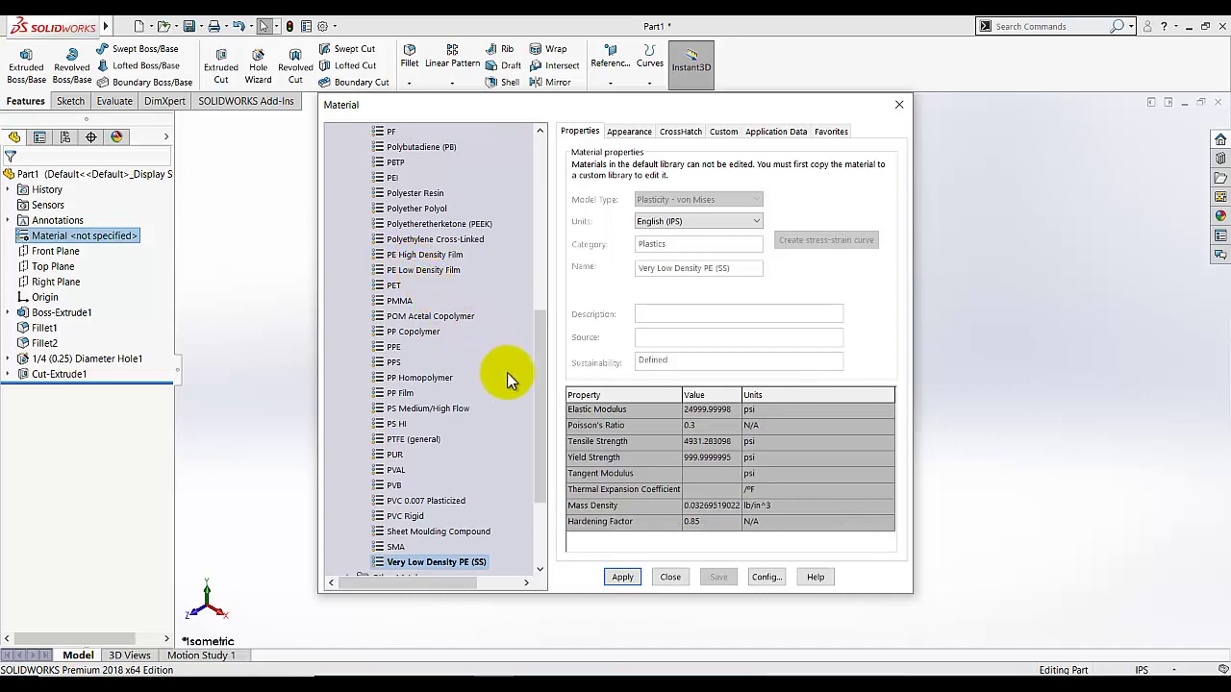
pyautogui.moveTo(536, 406); pyautogui.dragTo(541, 454)
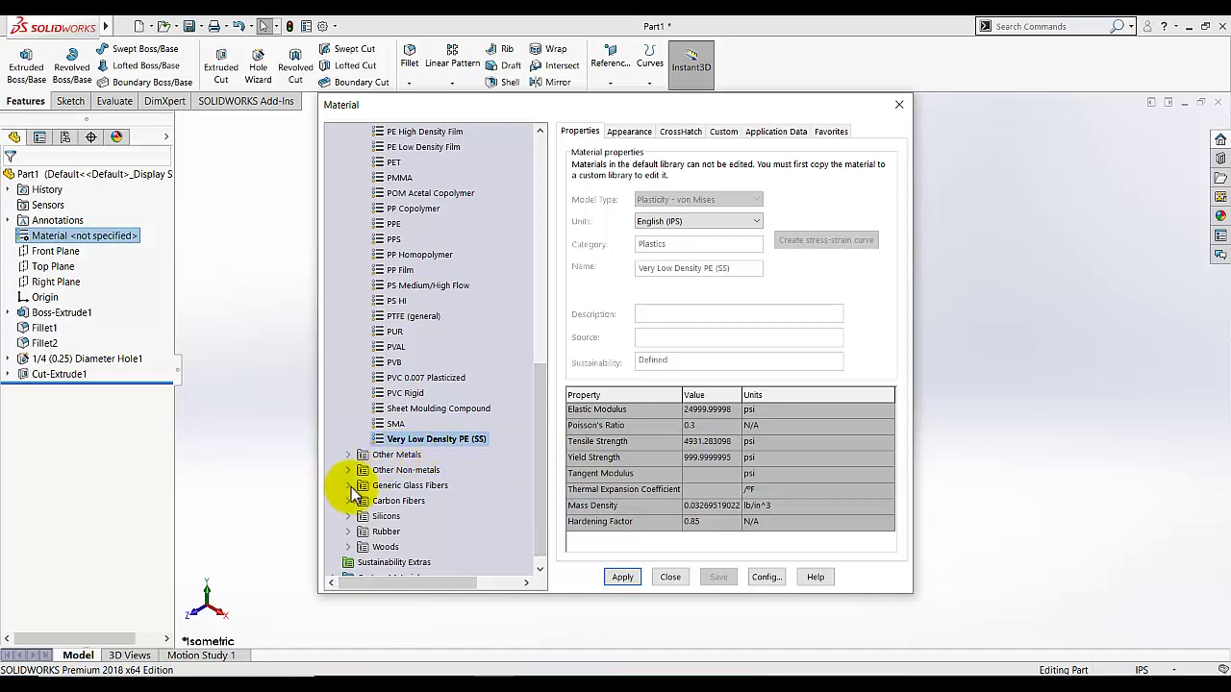
pyautogui.scroll(12, 378, 512)
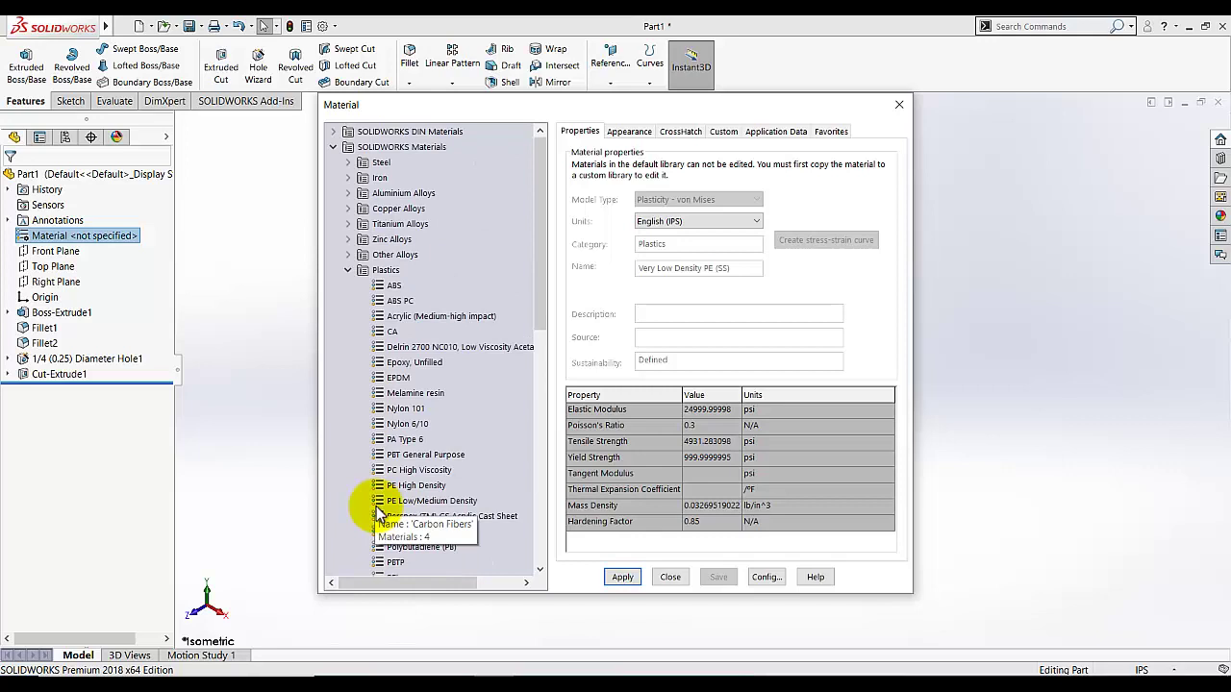
pyautogui.scroll(-11, 379, 510)
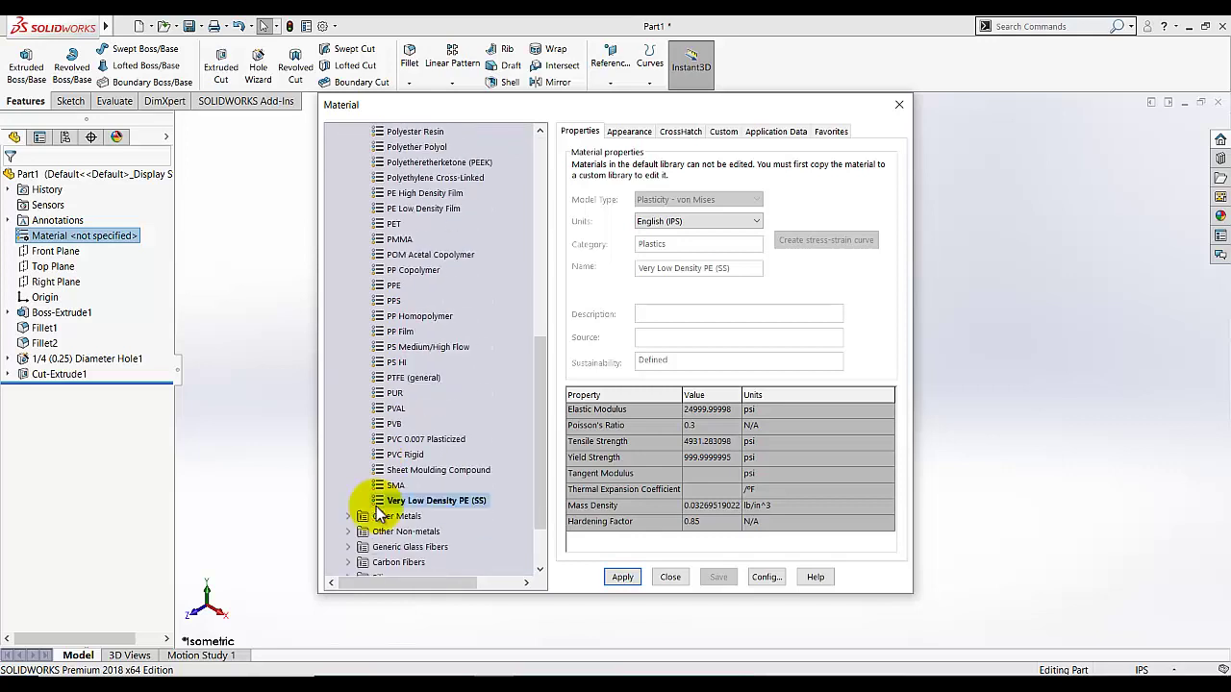
# Examine the materials under Other Metals, Other Non-metals, Generic Glass Fibers, Carbon Fibers and Silicons, checking the properties of Corrugated Paper
pyautogui.doubleClick(355, 440)
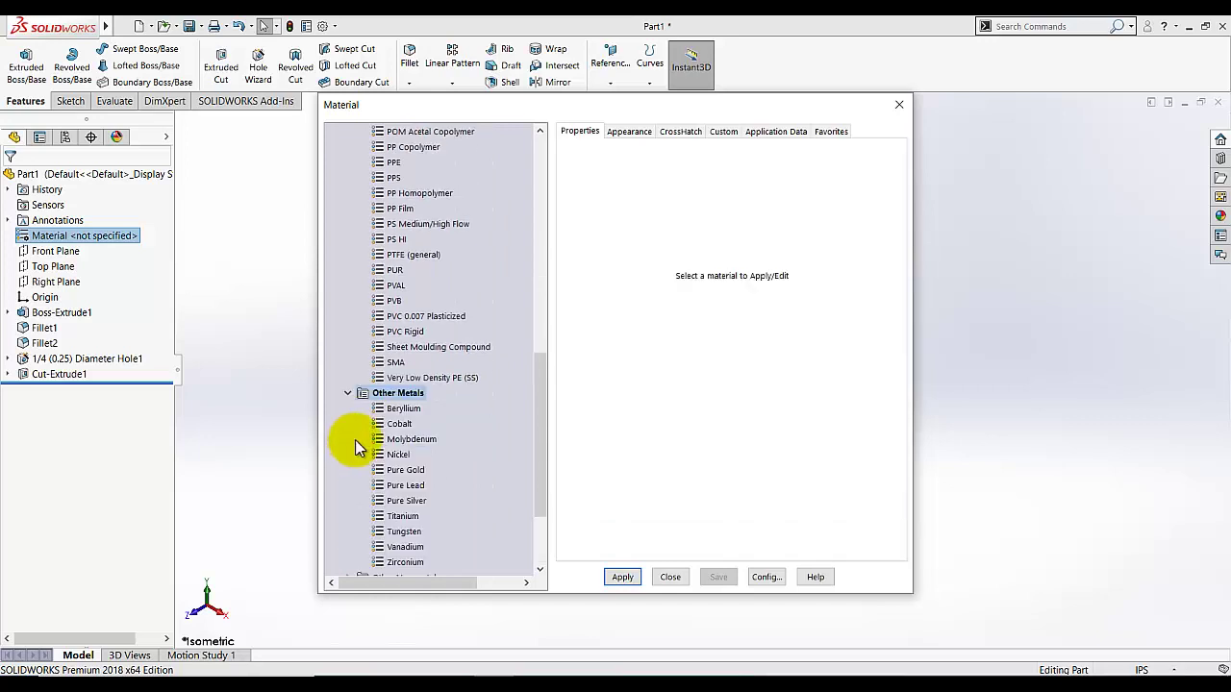
pyautogui.scroll(-1, 394, 466)
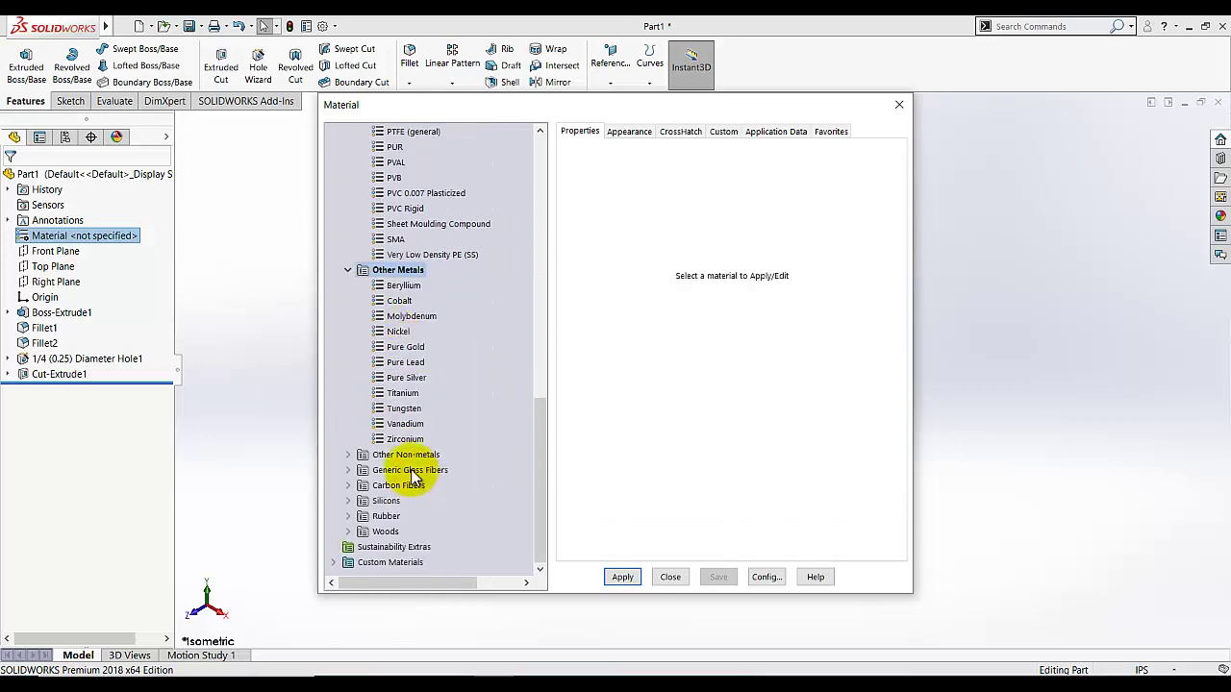
pyautogui.doubleClick(352, 456)
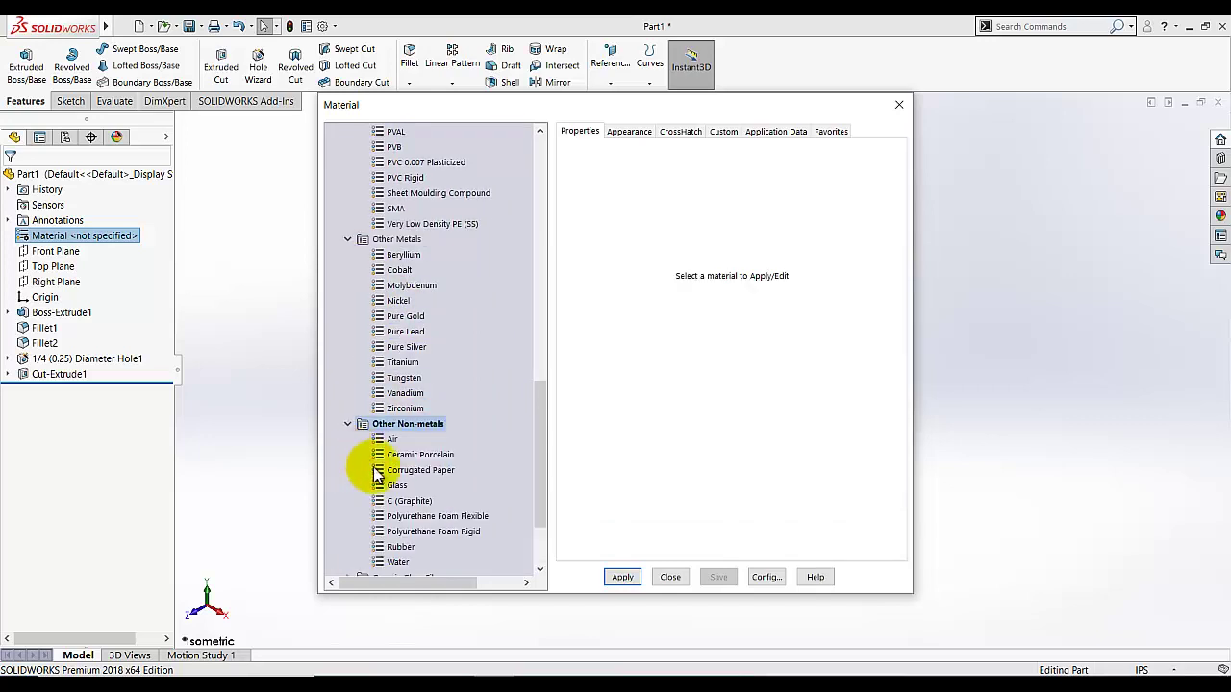
pyautogui.click(386, 473)
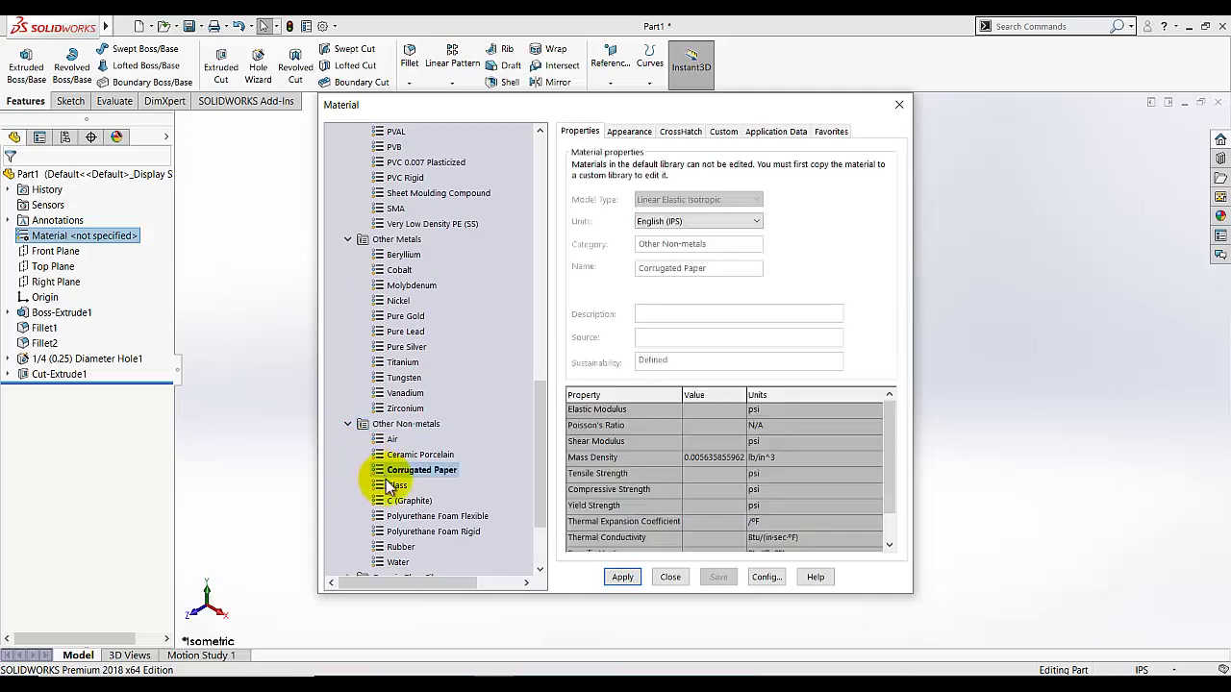
pyautogui.scroll(-3, 412, 517)
pyautogui.scroll(2, 416, 520)
pyautogui.scroll(-2, 414, 519)
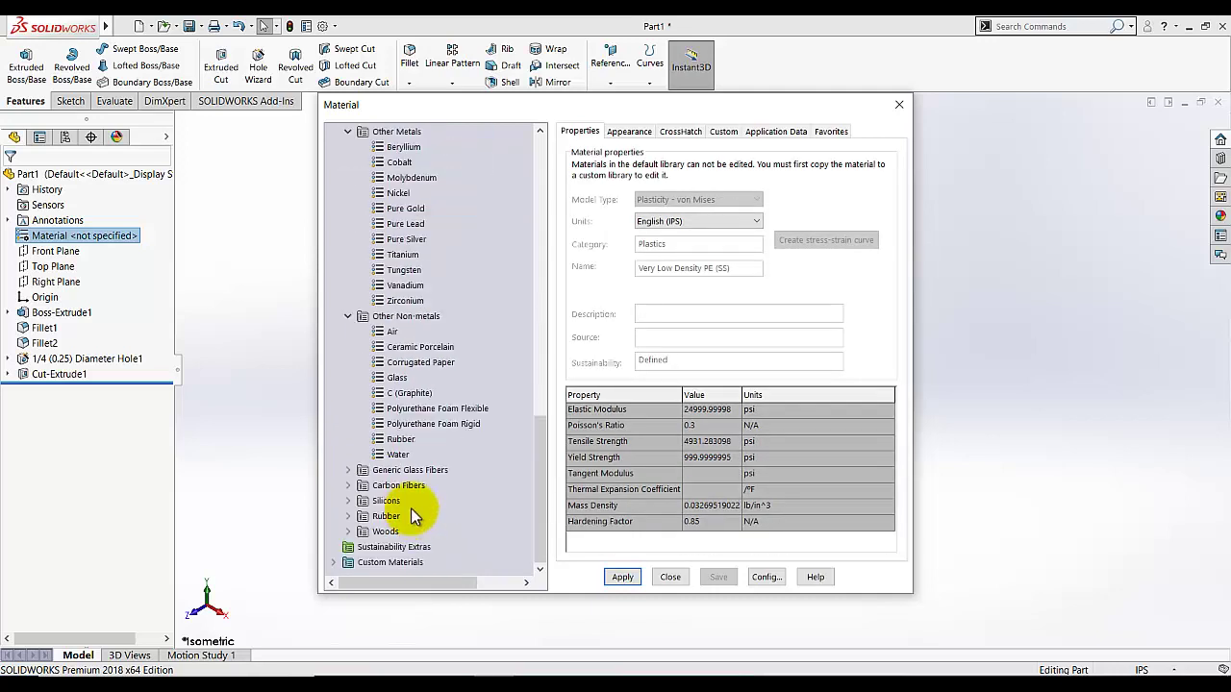
pyautogui.doubleClick(354, 471)
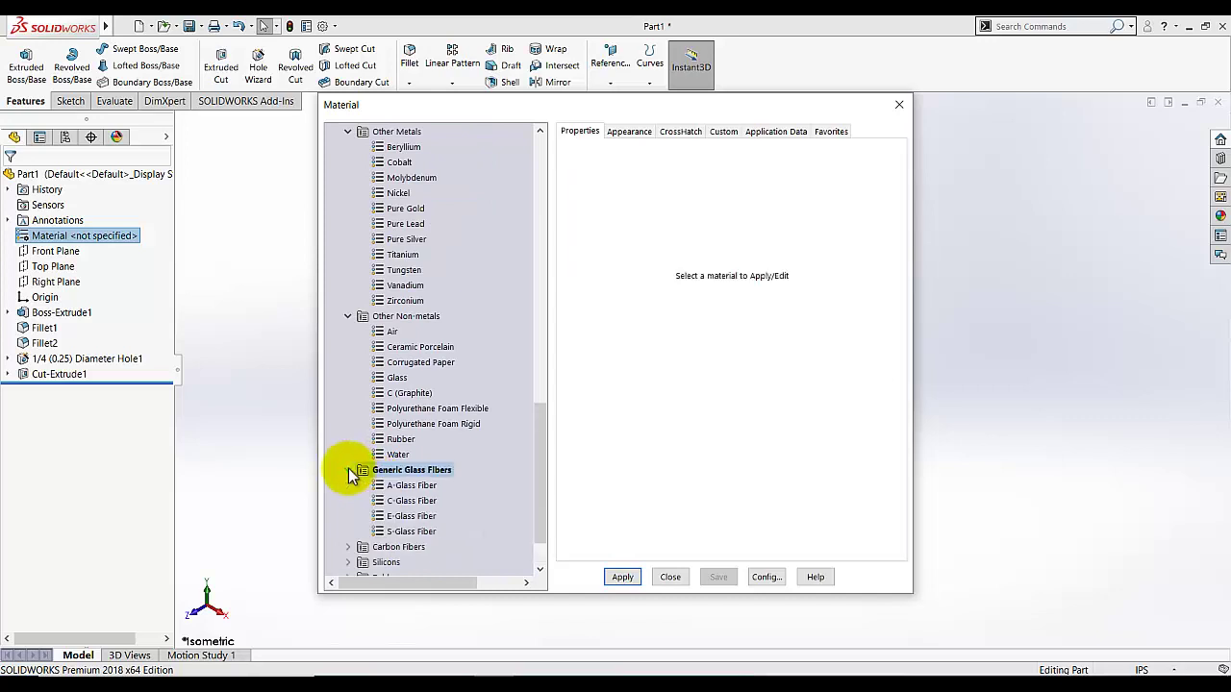
pyautogui.doubleClick(353, 547)
pyautogui.scroll(-2, 366, 503)
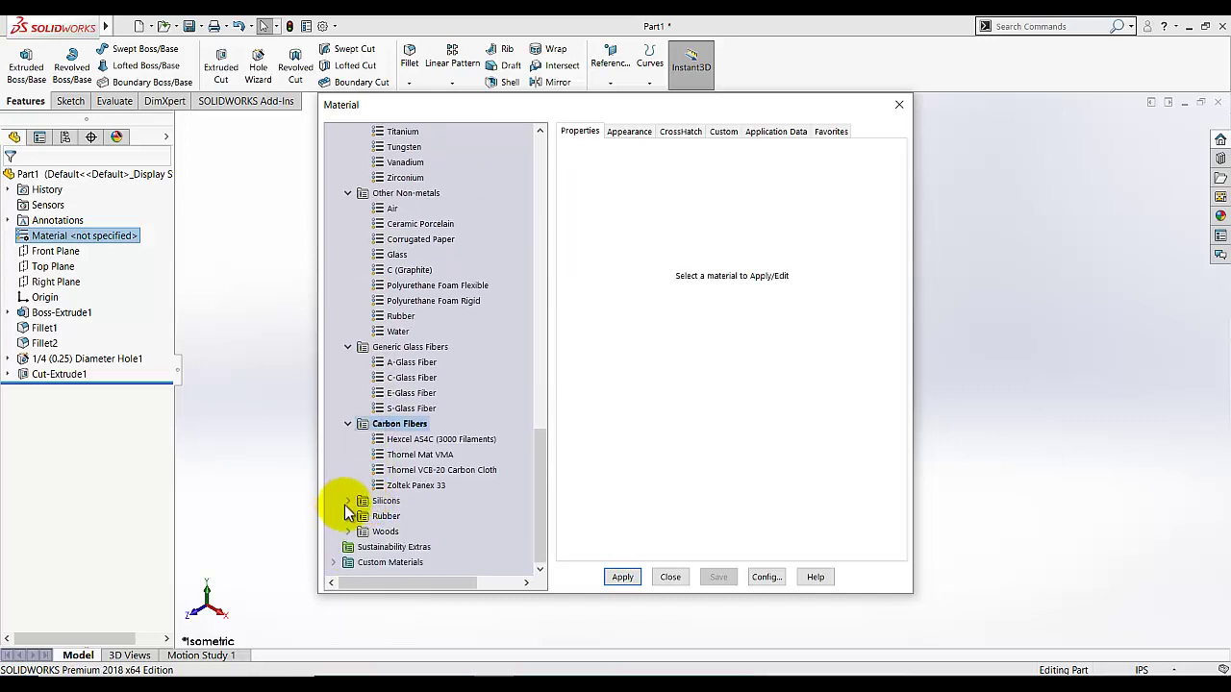
pyautogui.click(363, 501)
pyautogui.click(347, 501)
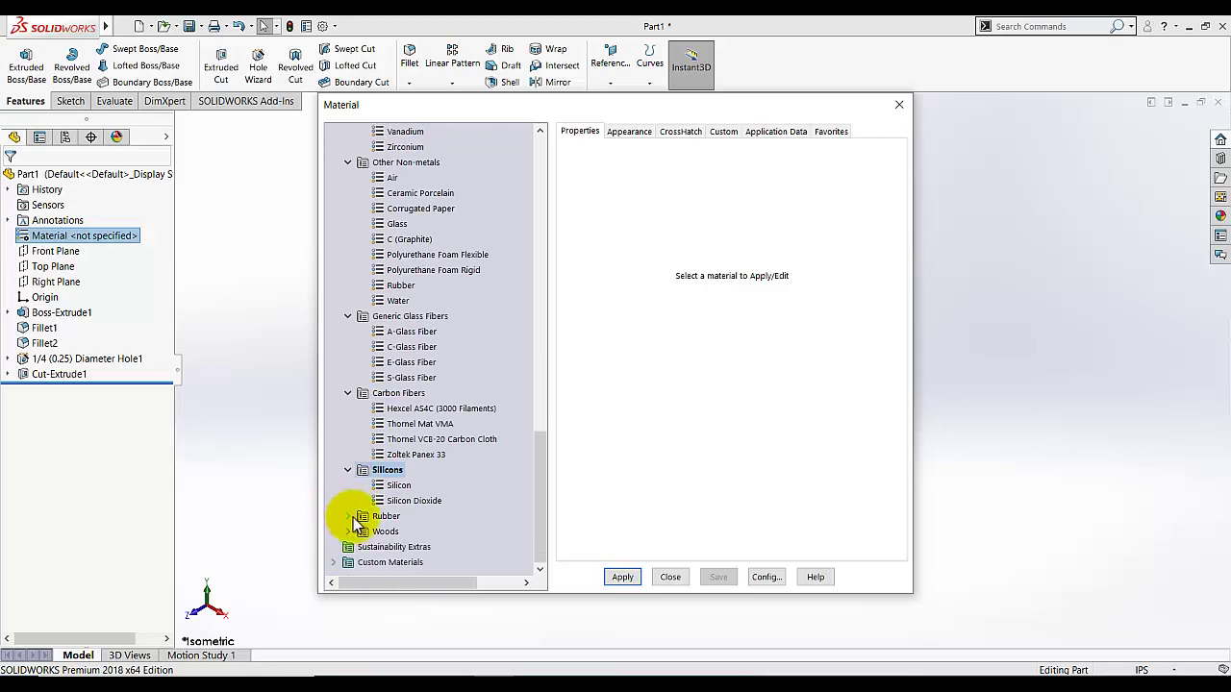
# Apply the VITON material from the Rubber category to the part and close the material editor
pyautogui.doubleClick(362, 519)
pyautogui.scroll(-1, 404, 500)
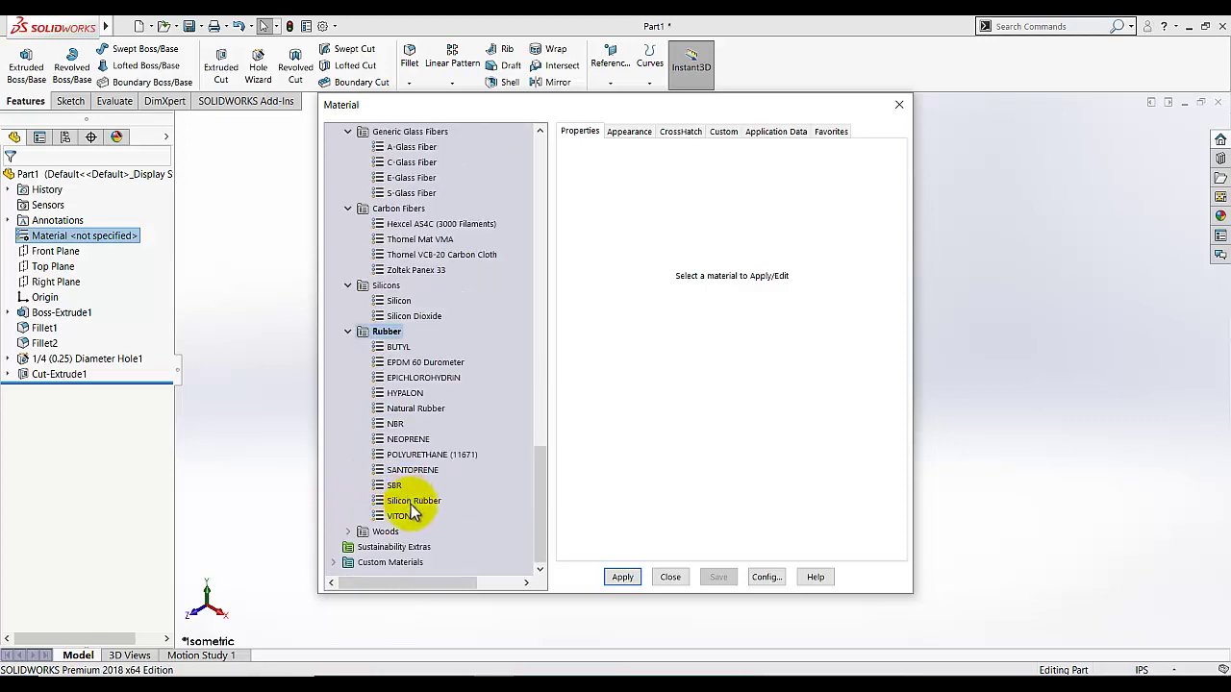
pyautogui.click(404, 516)
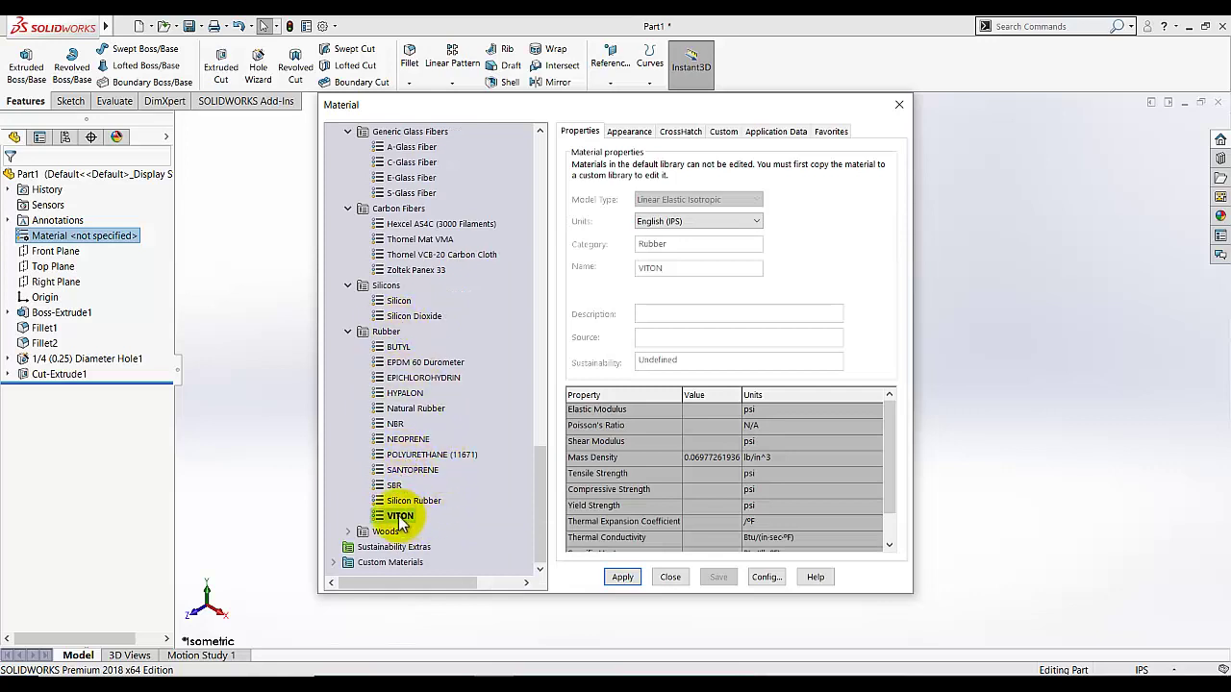
pyautogui.click(619, 577)
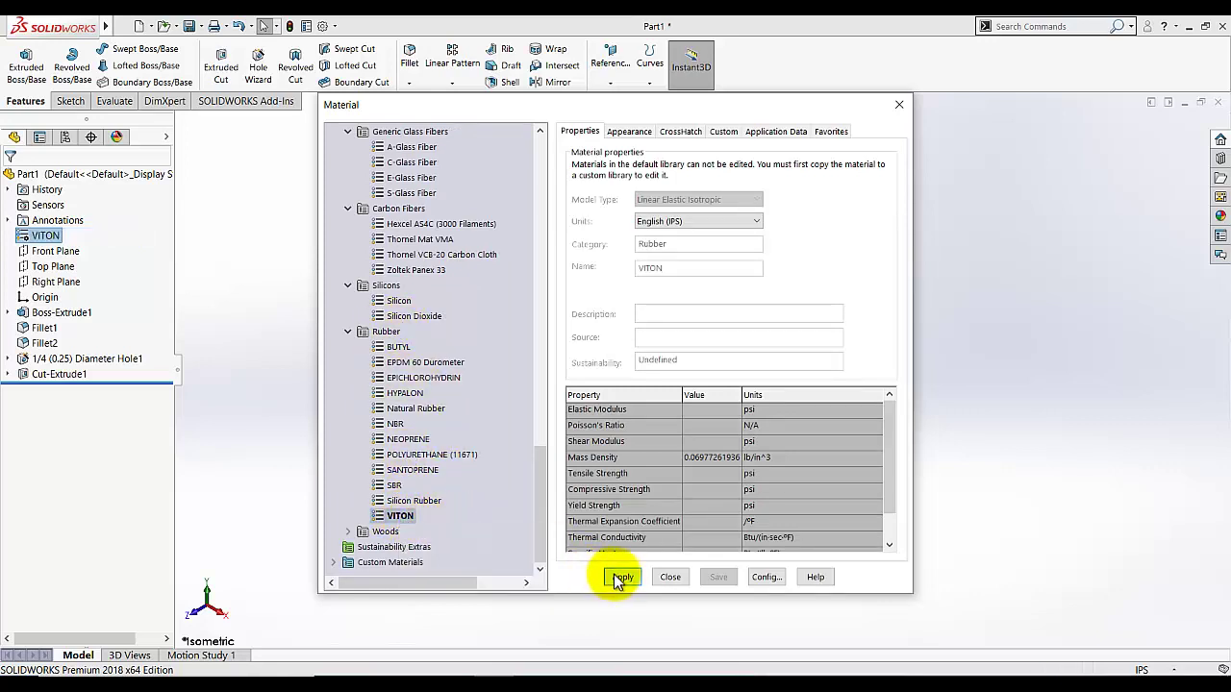
pyautogui.click(670, 577)
pyautogui.moveTo(467, 495); pyautogui.dragTo(442, 433, button='middle')
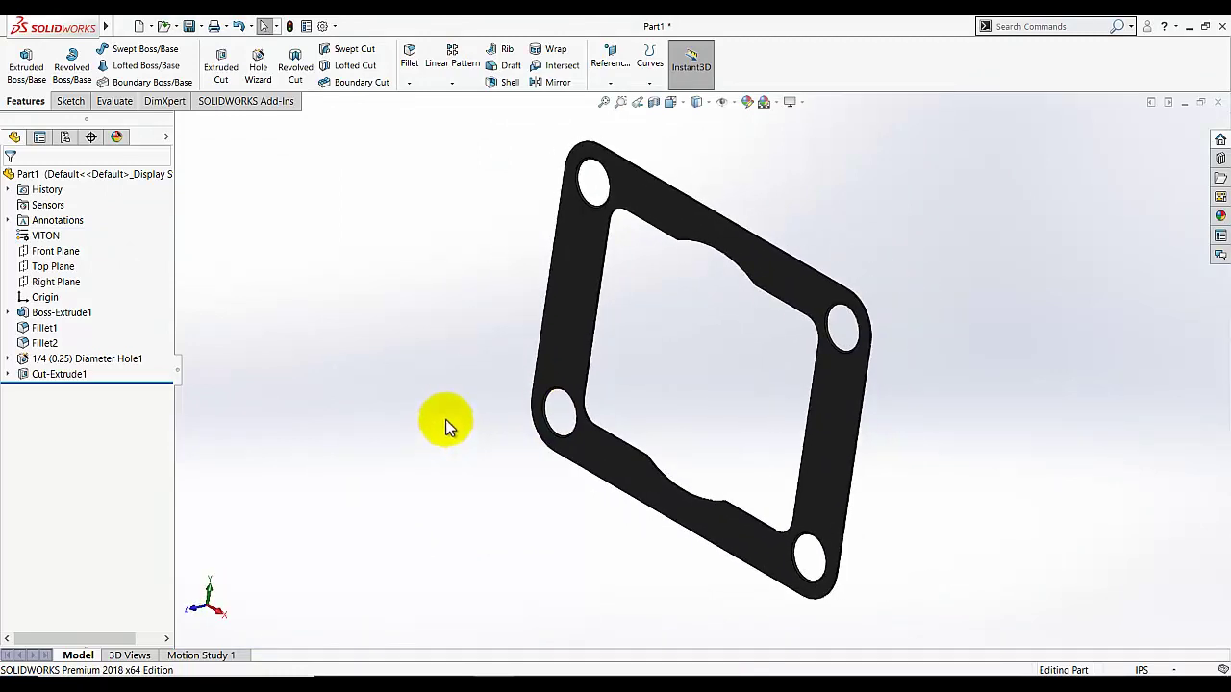